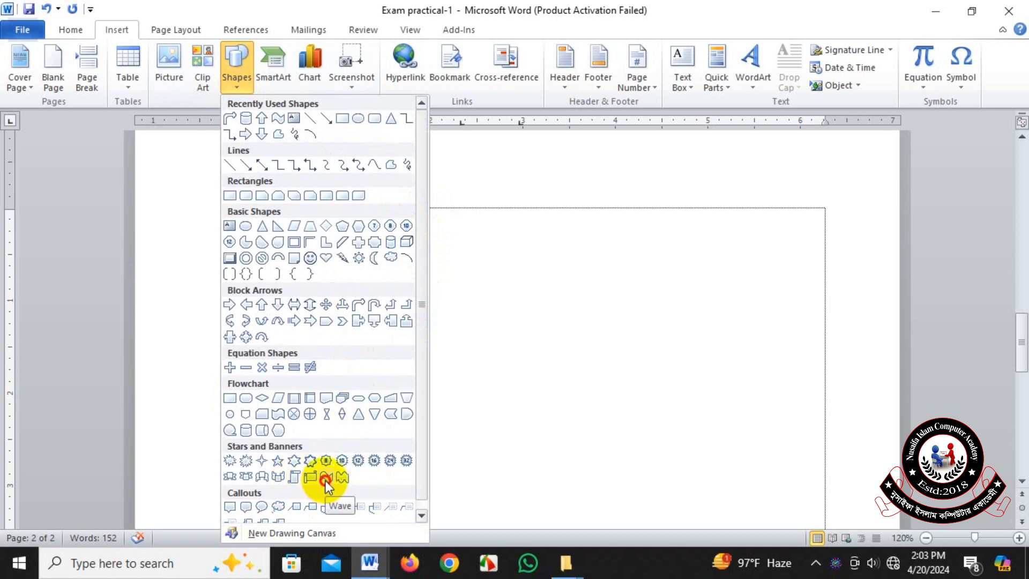
Draw a Wave shape as the flag near the start of page 2 and resize it to about 2.69" high by 3.22" wide.
click(326, 478)
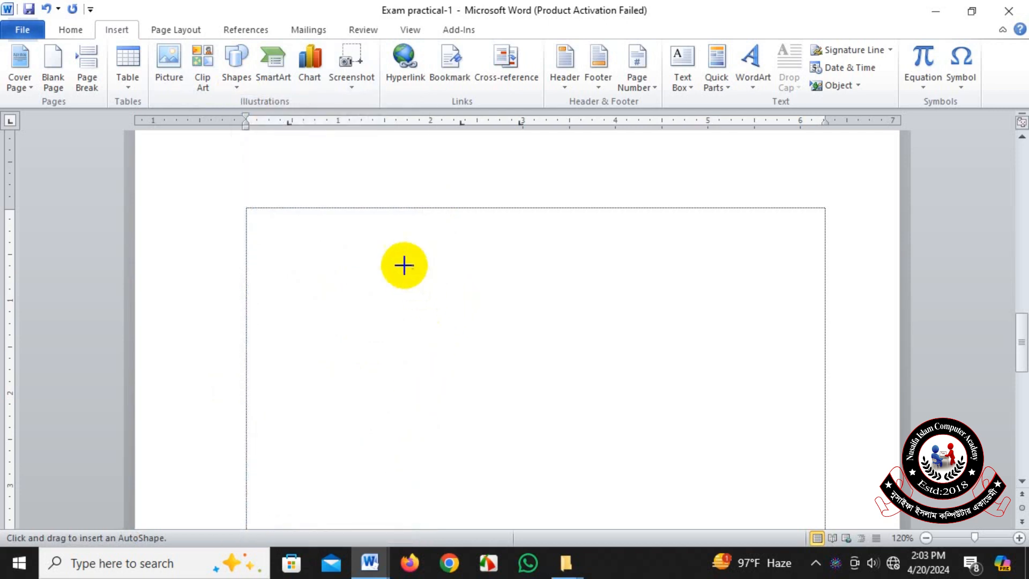
mouse_move(377, 242)
mouse_down()
mouse_move(562, 386)
mouse_move(703, 443)
mouse_up()
drag(566, 349, 579, 382)
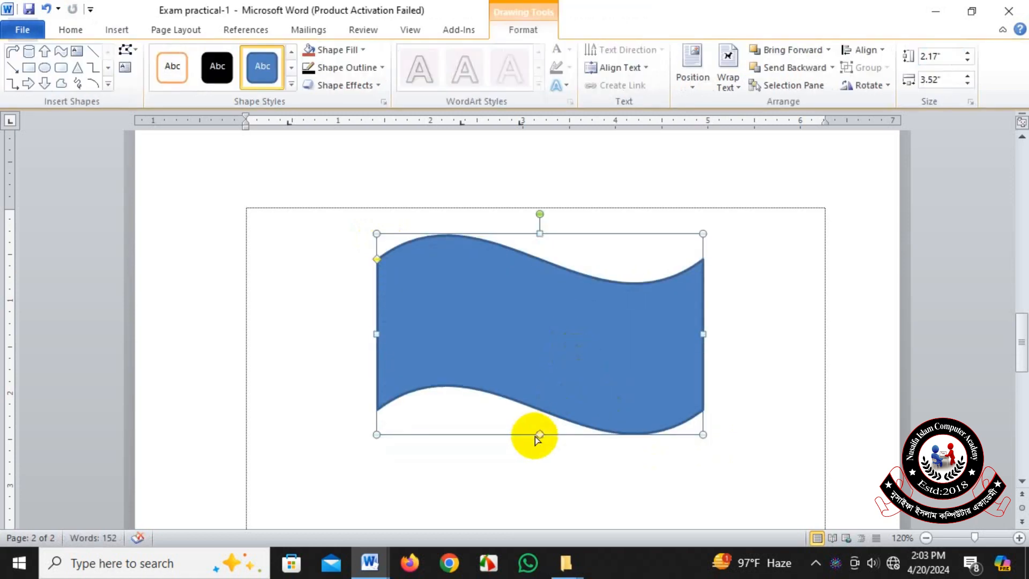
drag(539, 436, 674, 482)
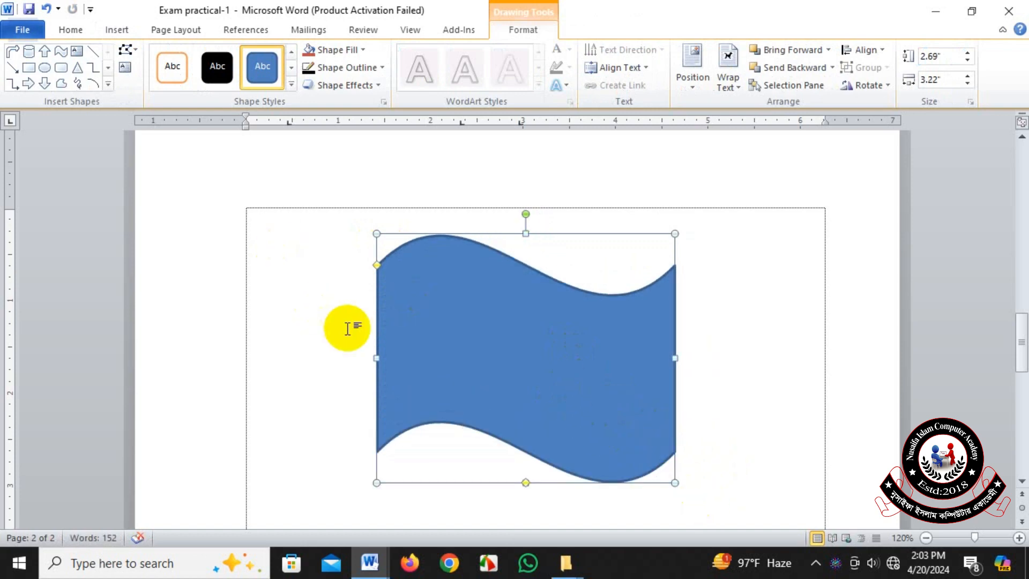
click(756, 361)
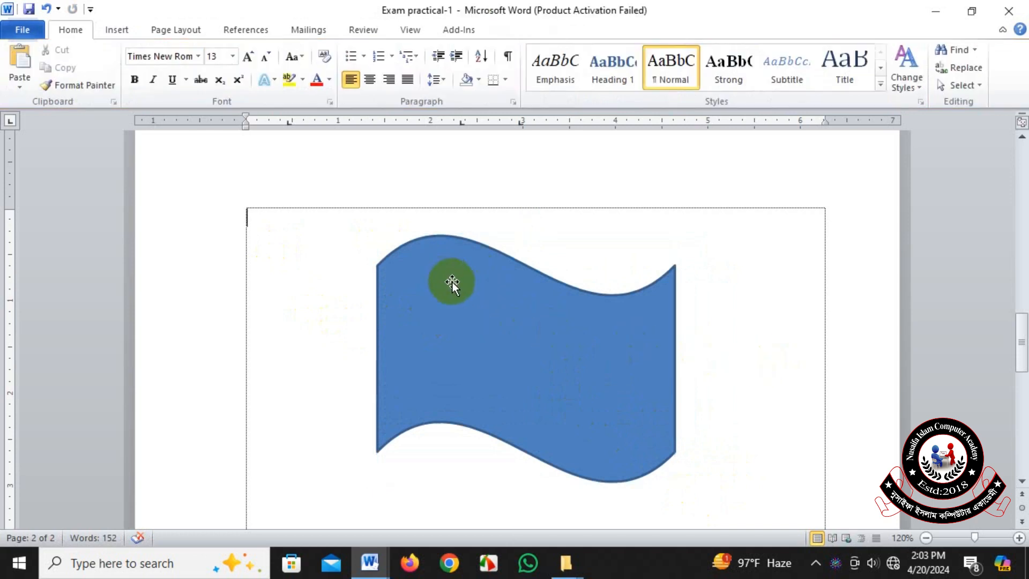
click(452, 282)
click(846, 295)
Draw an oval about 0.9" high by 0.79" wide in the middle of the wave-shaped flag.
click(528, 323)
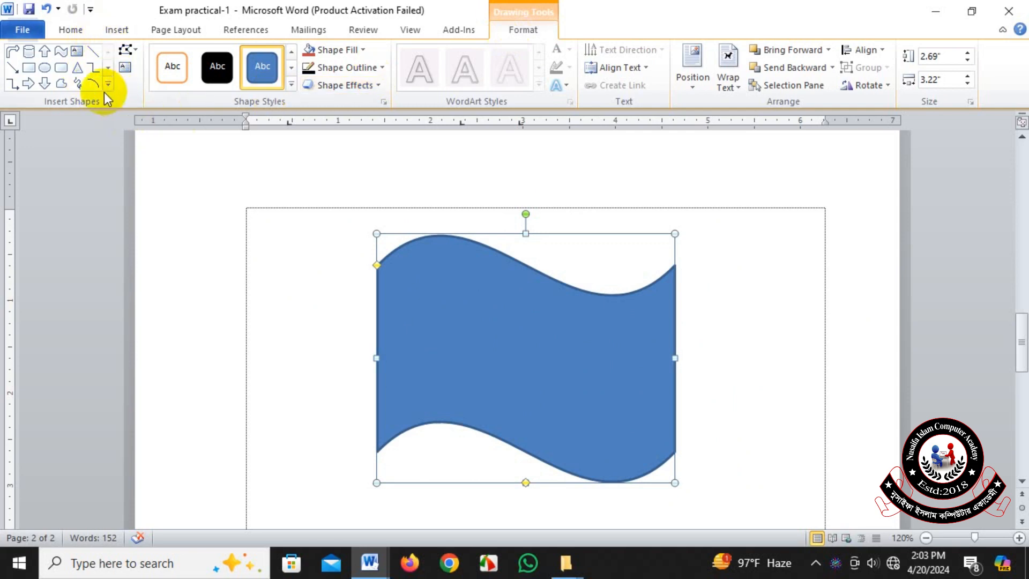
click(108, 85)
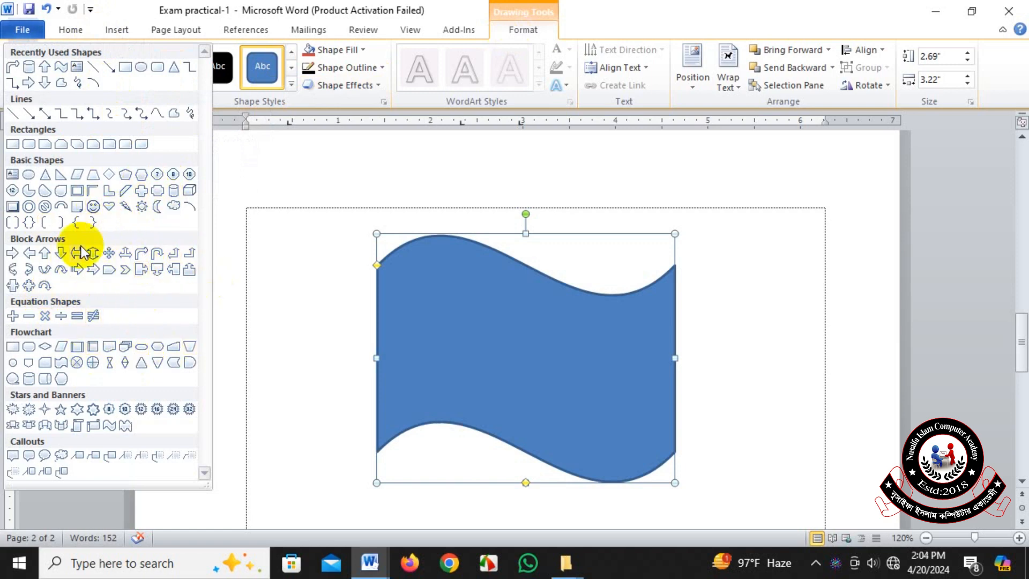
click(140, 68)
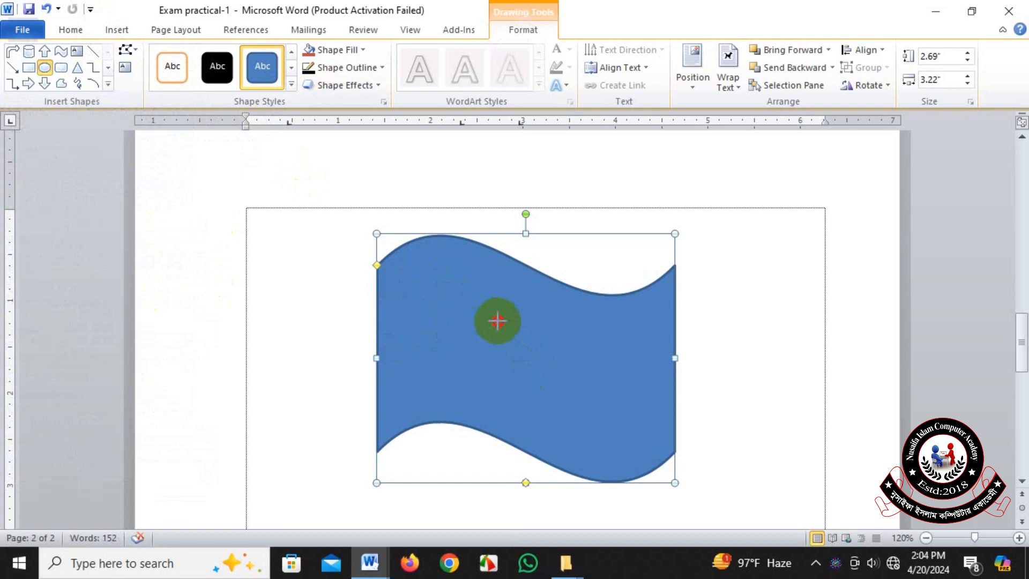
drag(497, 320, 565, 399)
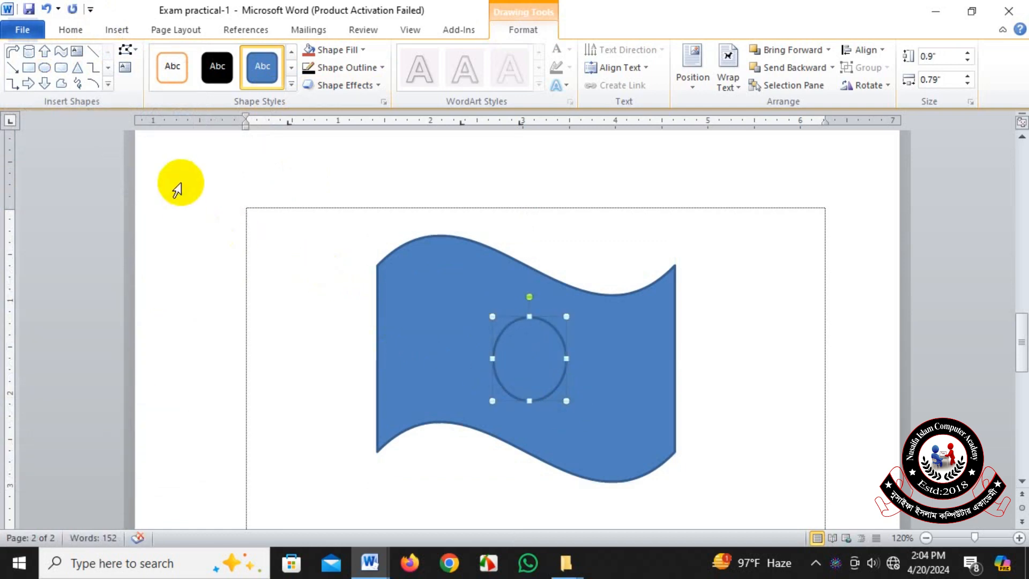
Draw an Up Arrow about 5.09" high by 0.38" wide as the flagpole and place it against the flag's left edge.
click(110, 85)
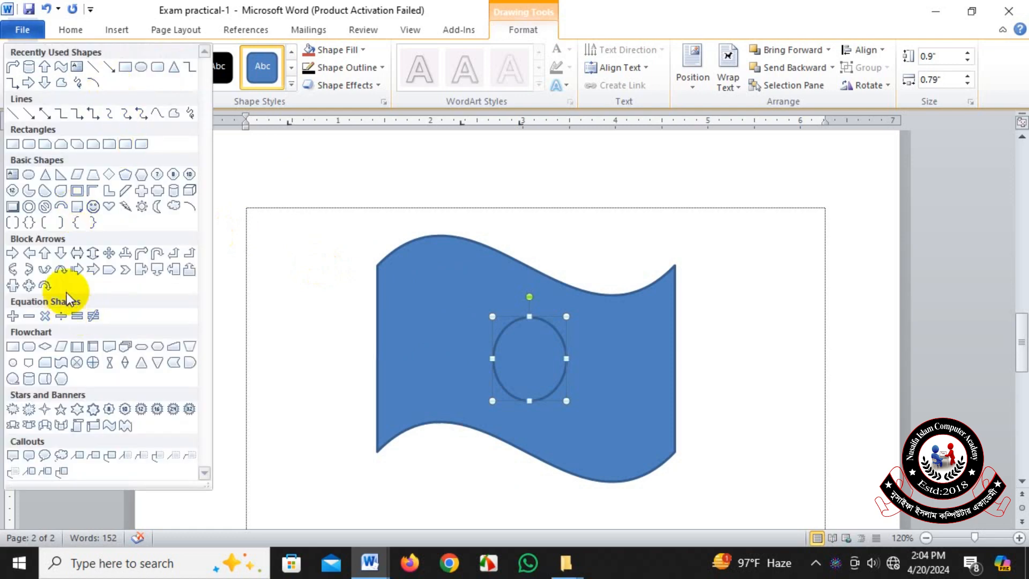
click(46, 251)
scroll(268, 260, down, 3)
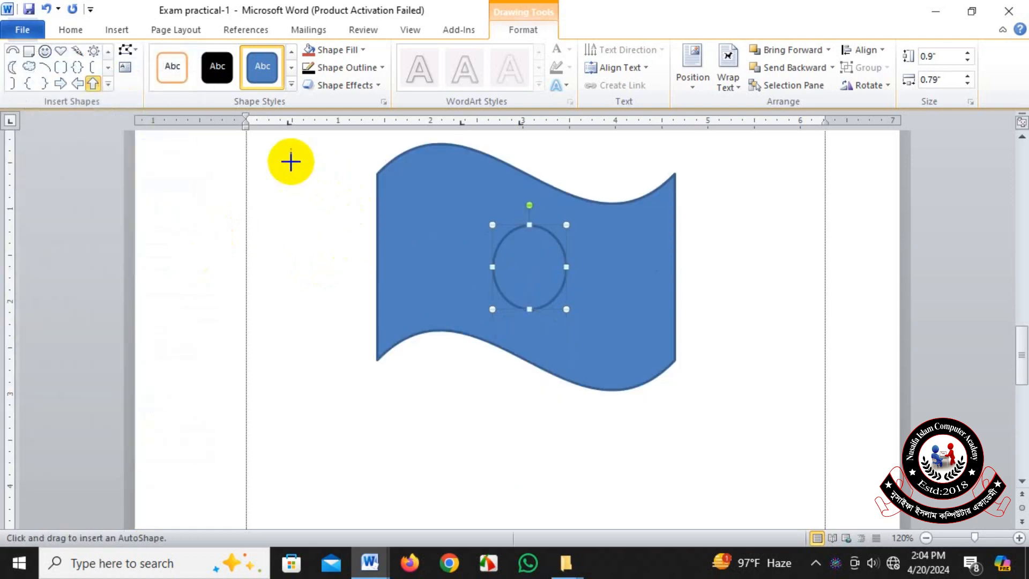
drag(263, 161, 300, 521)
scroll(325, 432, up, 3)
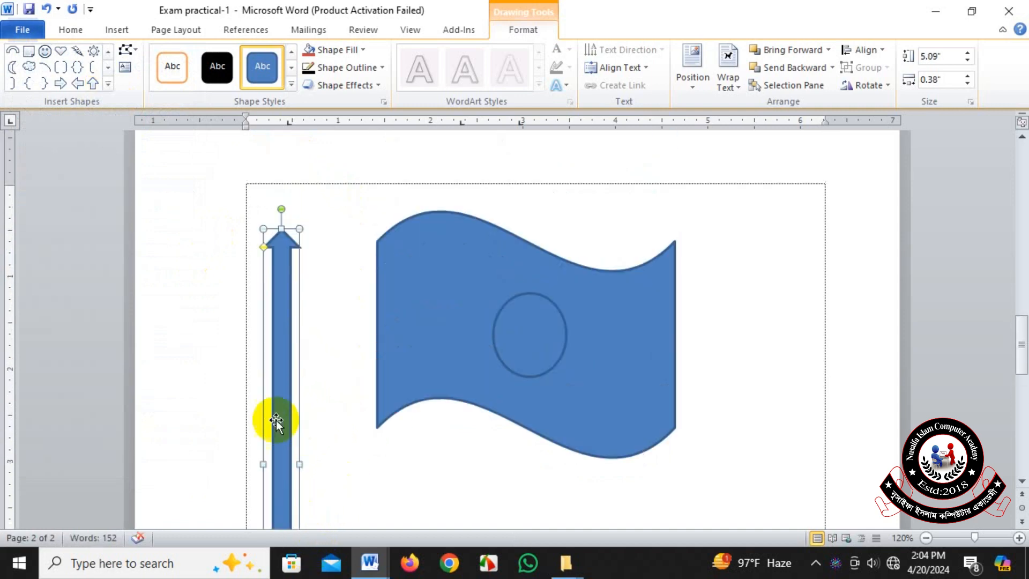
drag(269, 402, 360, 326)
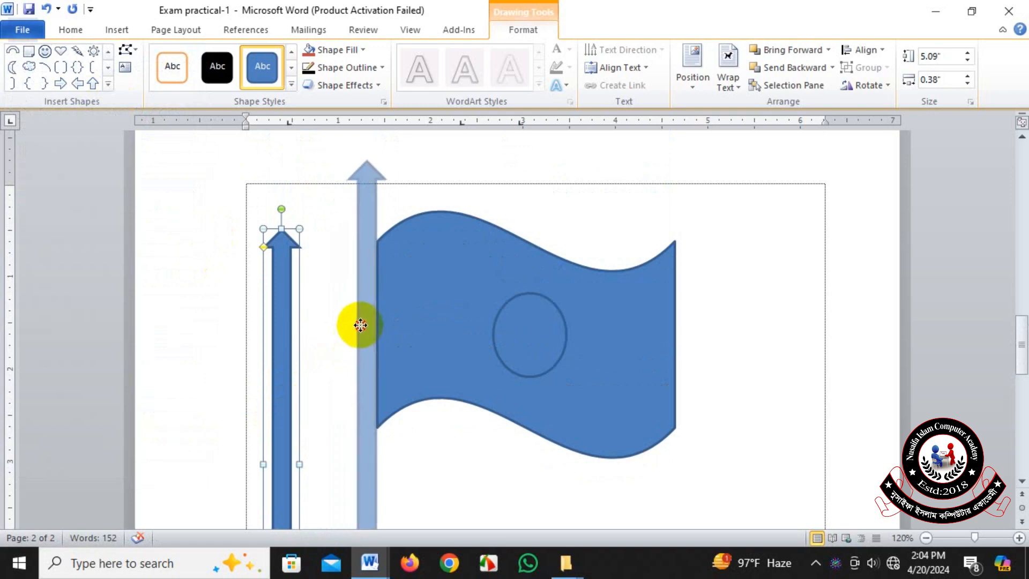
drag(360, 325, 361, 325)
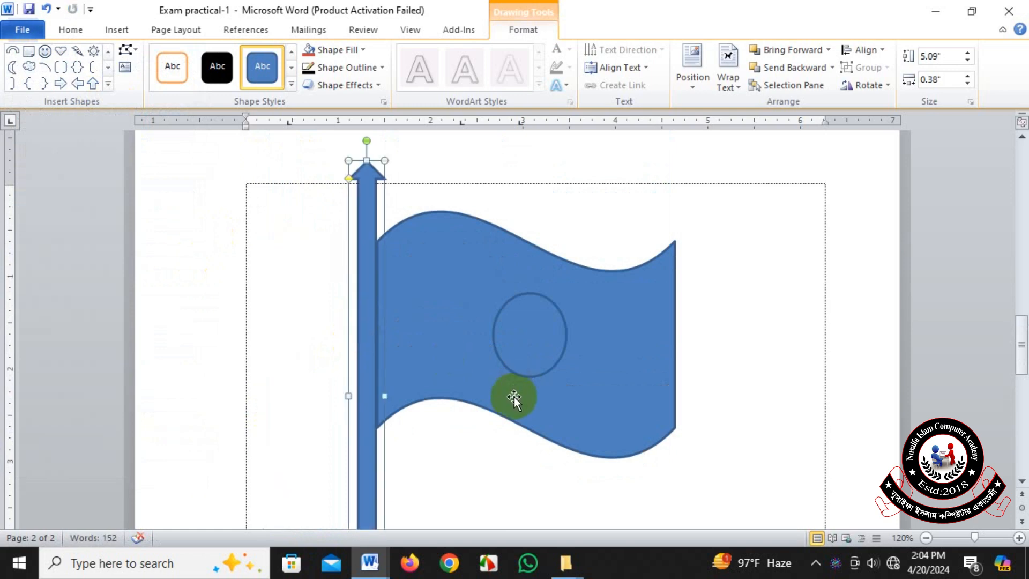
Draw a flowchart cylinder about 1.04" high by 1.13" wide as the base and place it over the flagpole's lower end.
scroll(573, 408, down, 6)
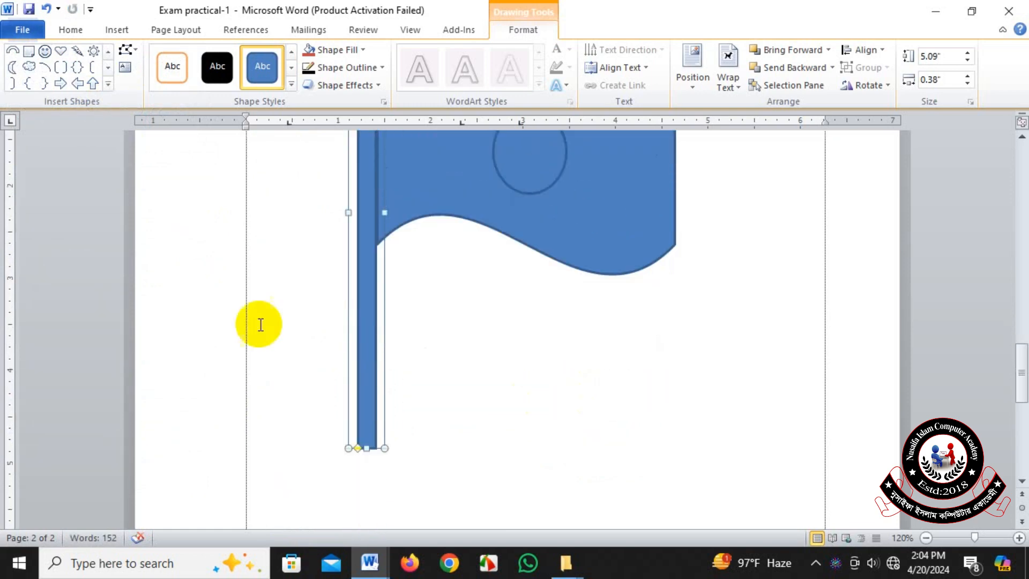
click(109, 85)
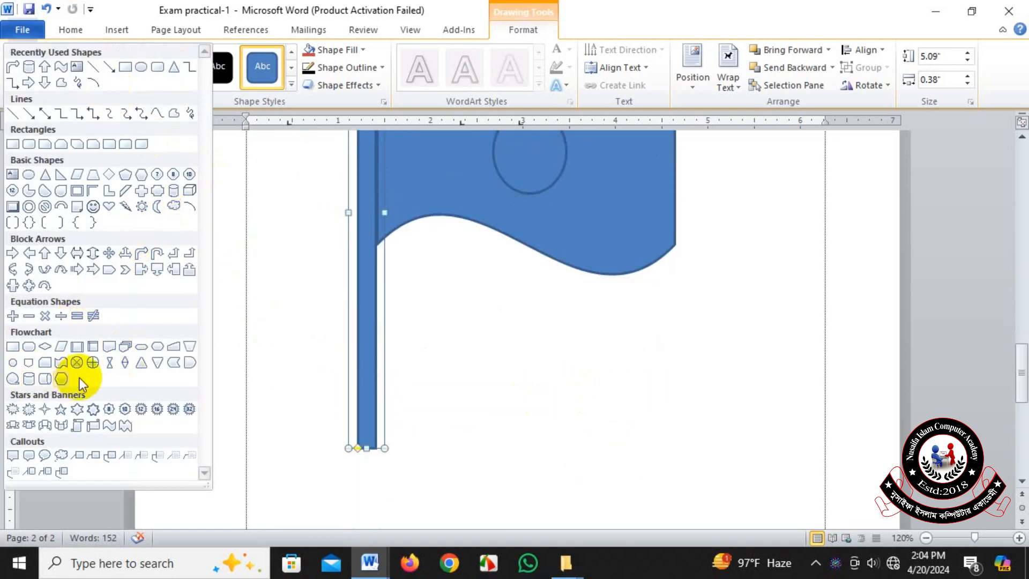
click(29, 381)
scroll(253, 352, down, 4)
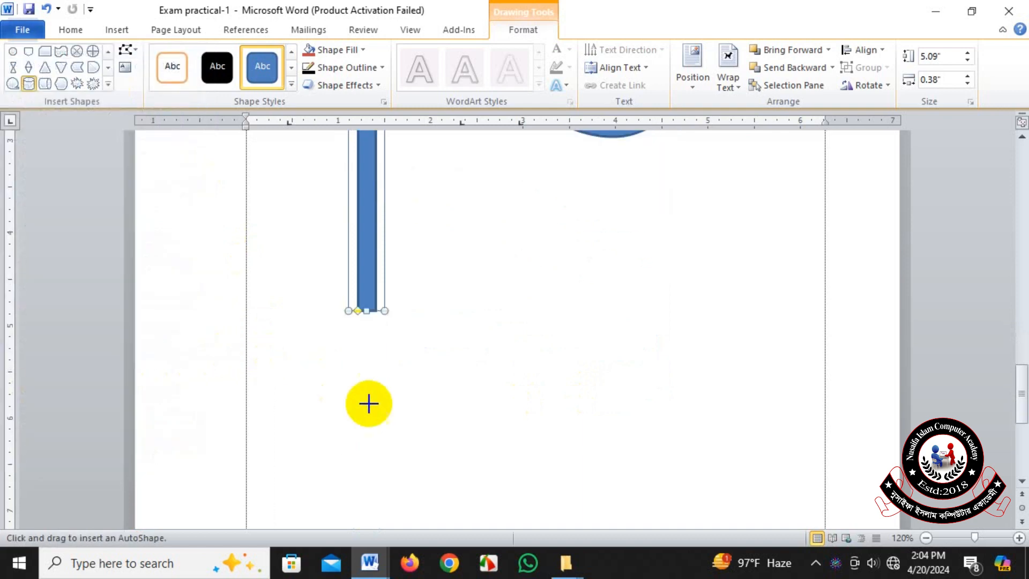
drag(383, 442, 279, 345)
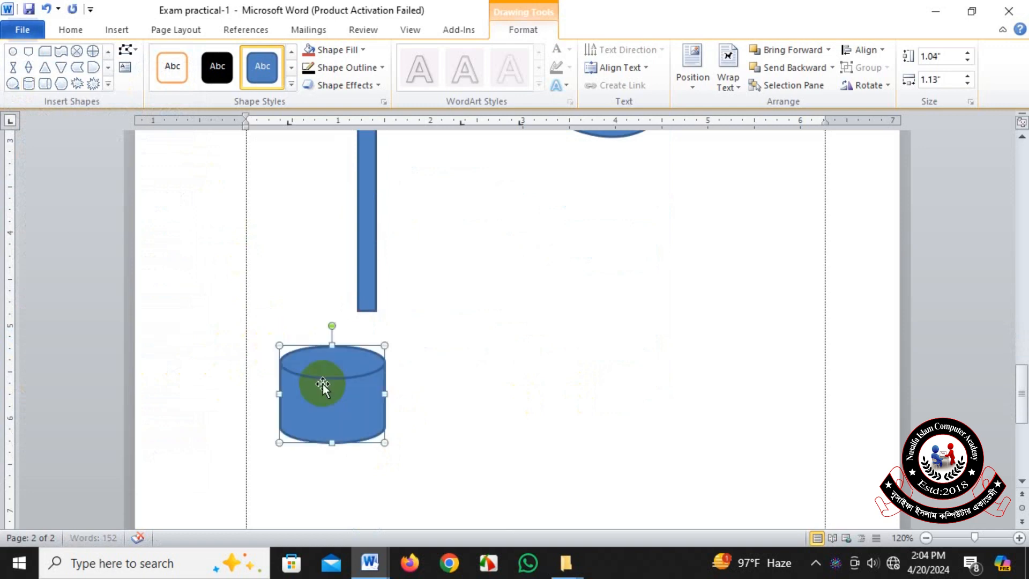
drag(323, 384, 381, 324)
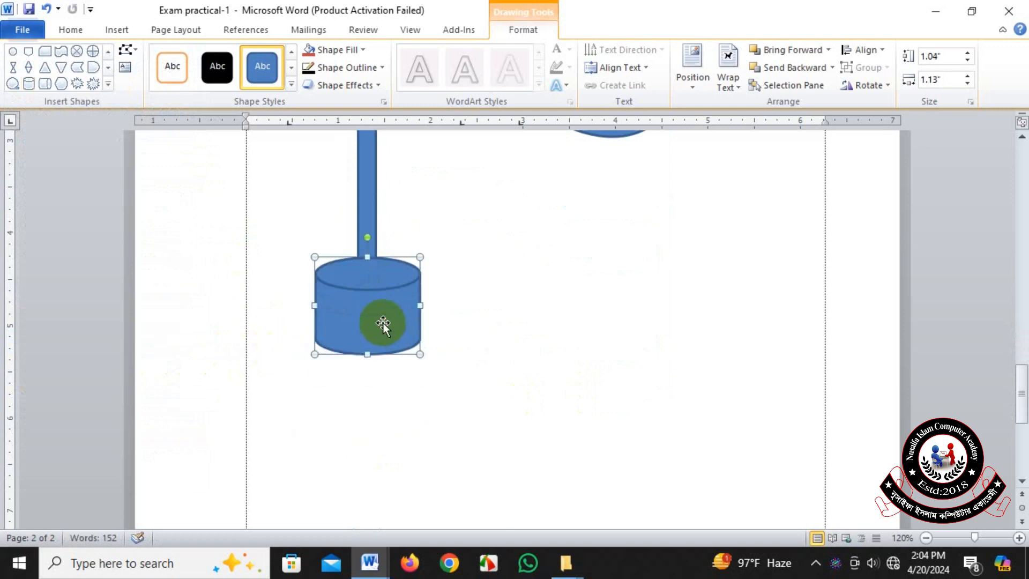
scroll(380, 323, up, 3)
drag(361, 391, 373, 353)
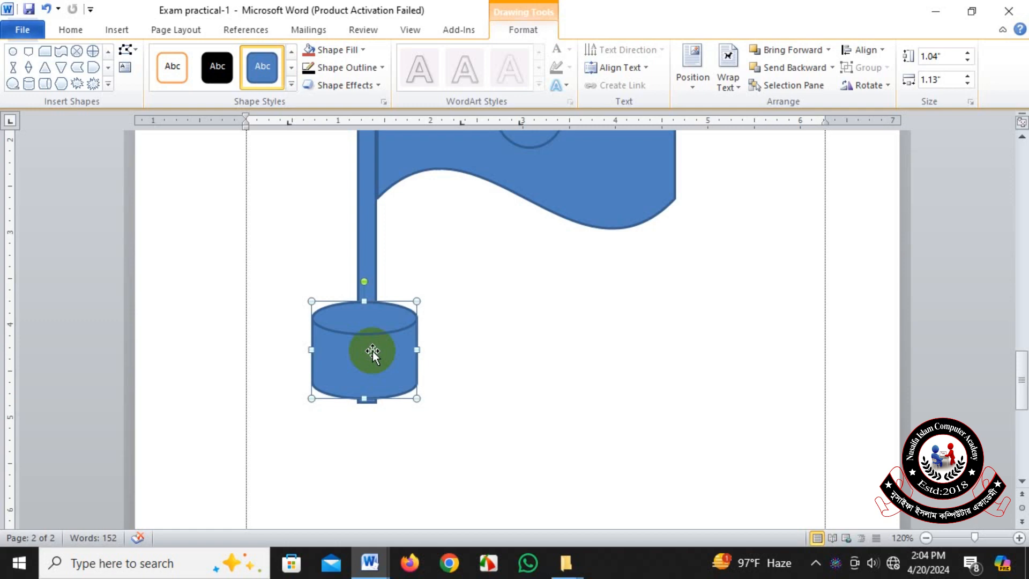
Set the cylinder's text wrapping to Behind Text and lower it so the flagpole stands on its upper face.
click(368, 232)
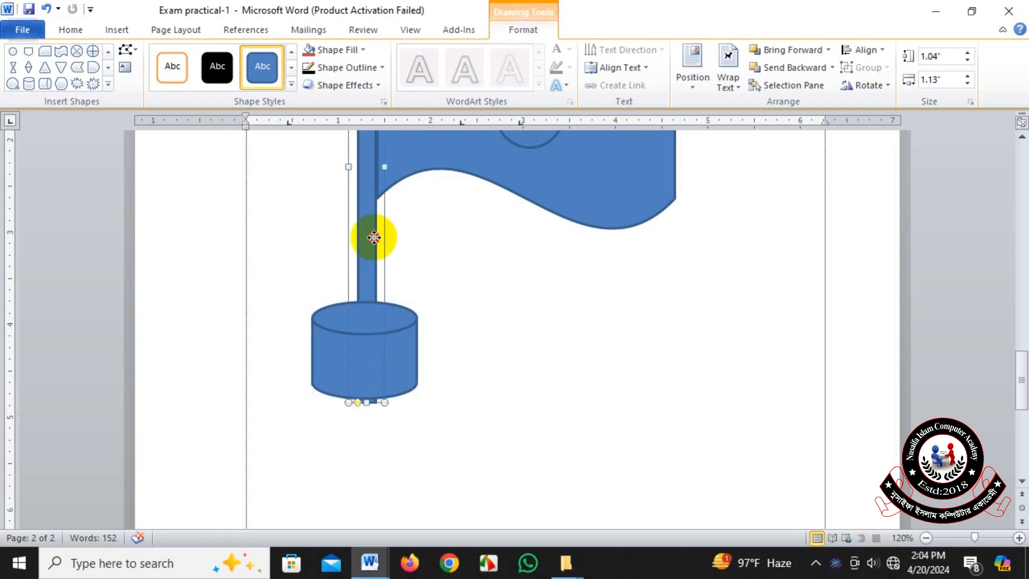
click(361, 324)
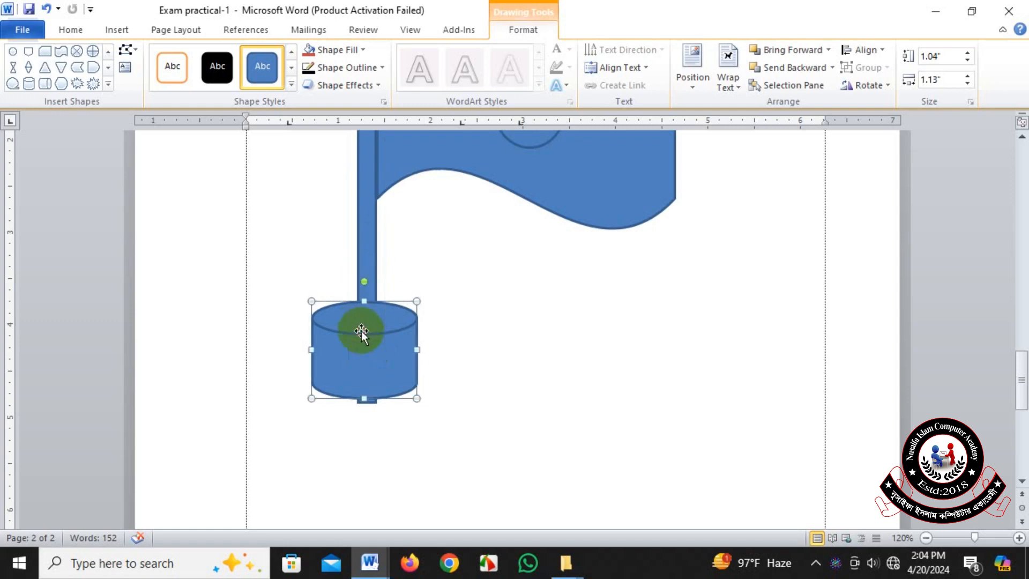
click(363, 302)
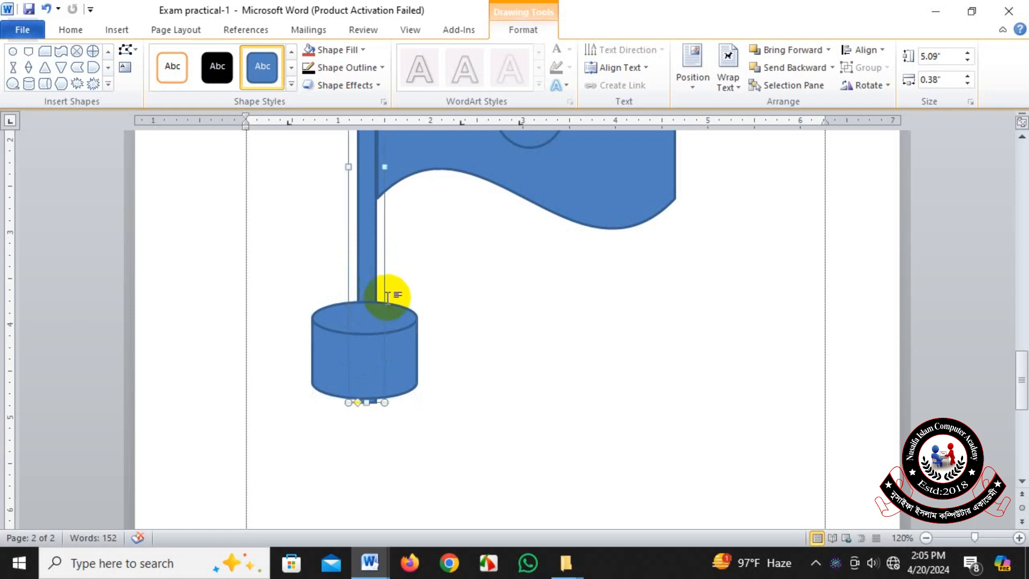
click(380, 327)
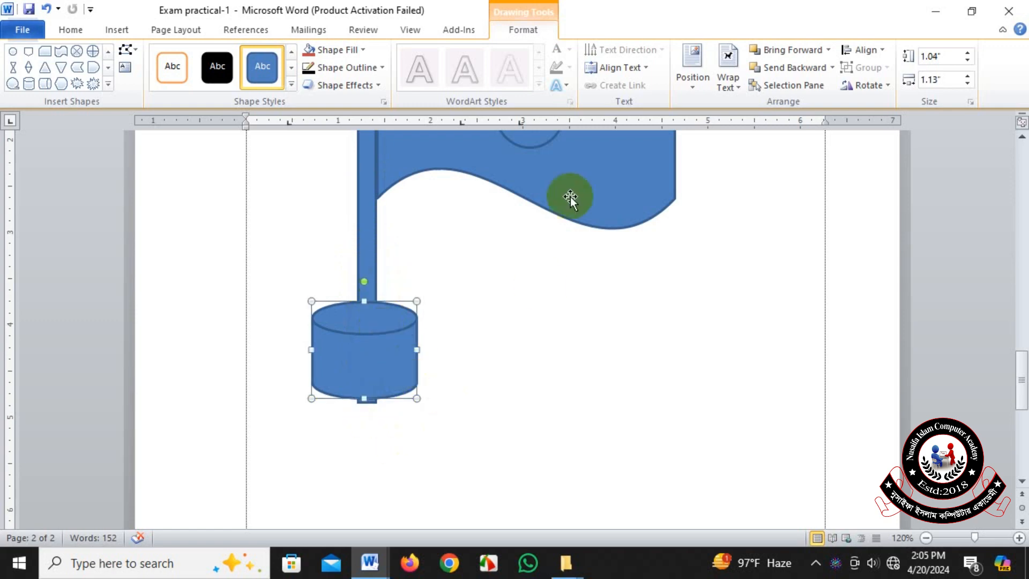
click(733, 96)
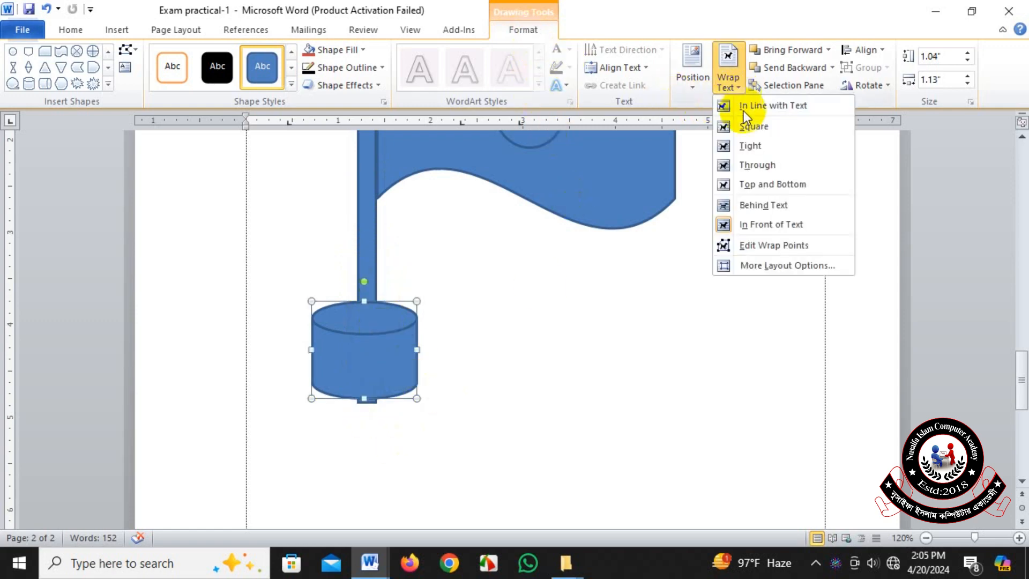
click(776, 206)
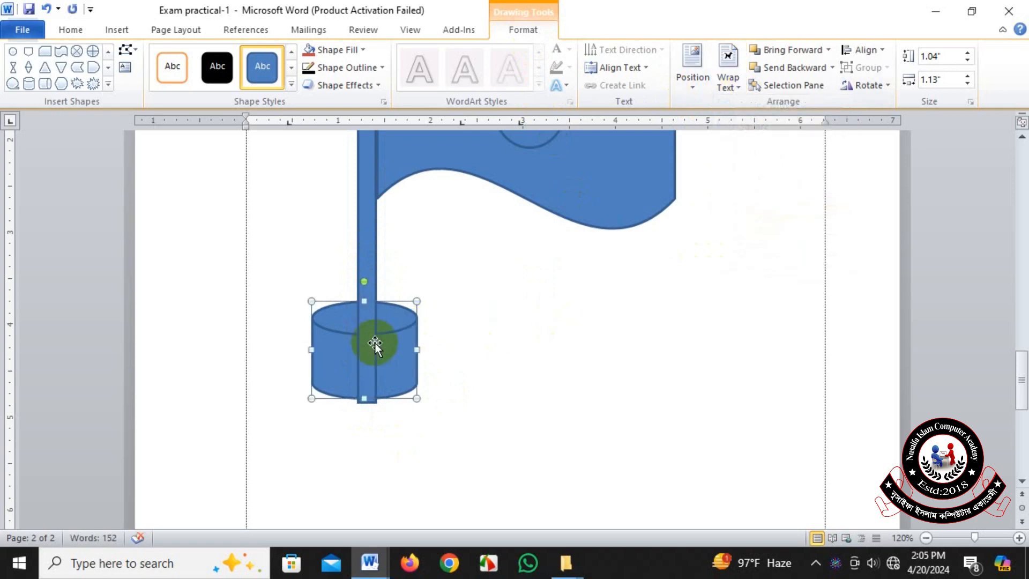
drag(397, 340, 399, 422)
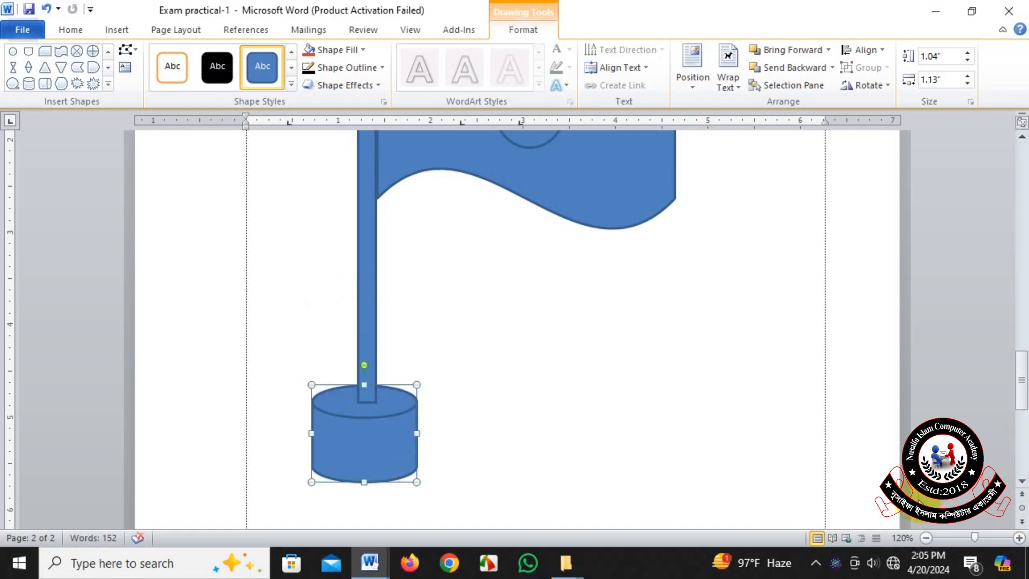
scroll(938, 476, up, 3)
scroll(744, 426, up, 2)
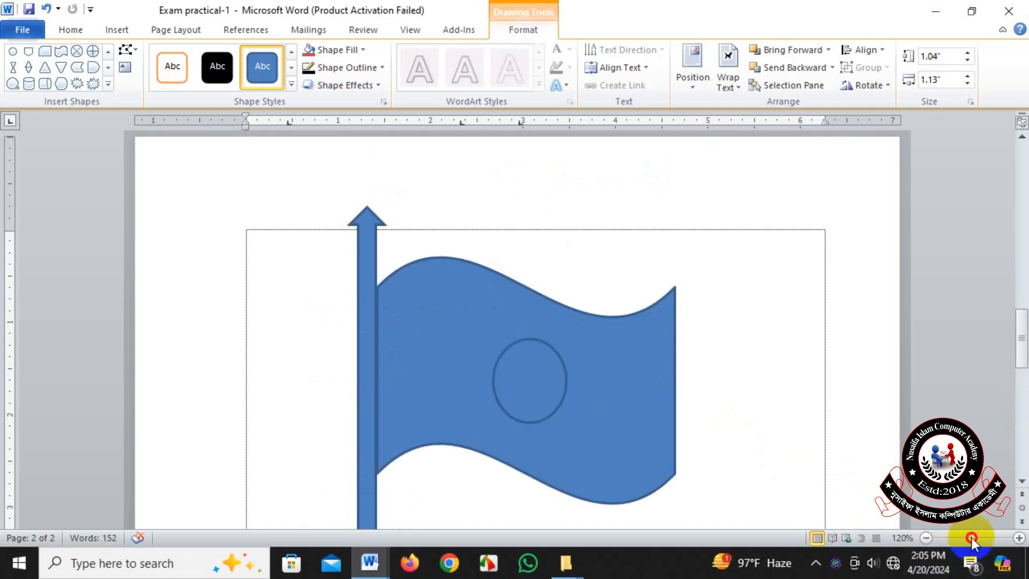
drag(973, 538, 971, 538)
scroll(505, 394, up, 8)
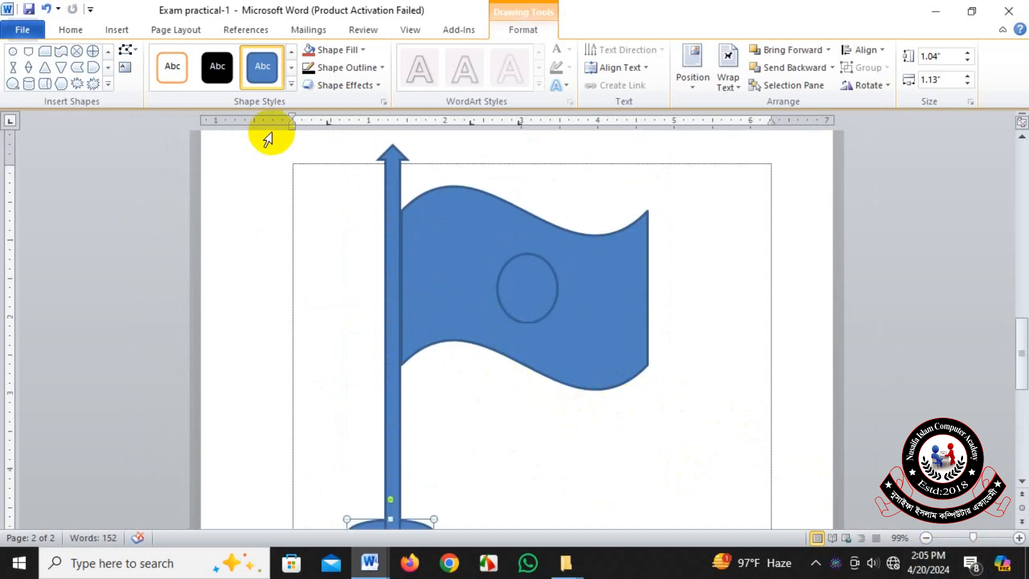
click(524, 297)
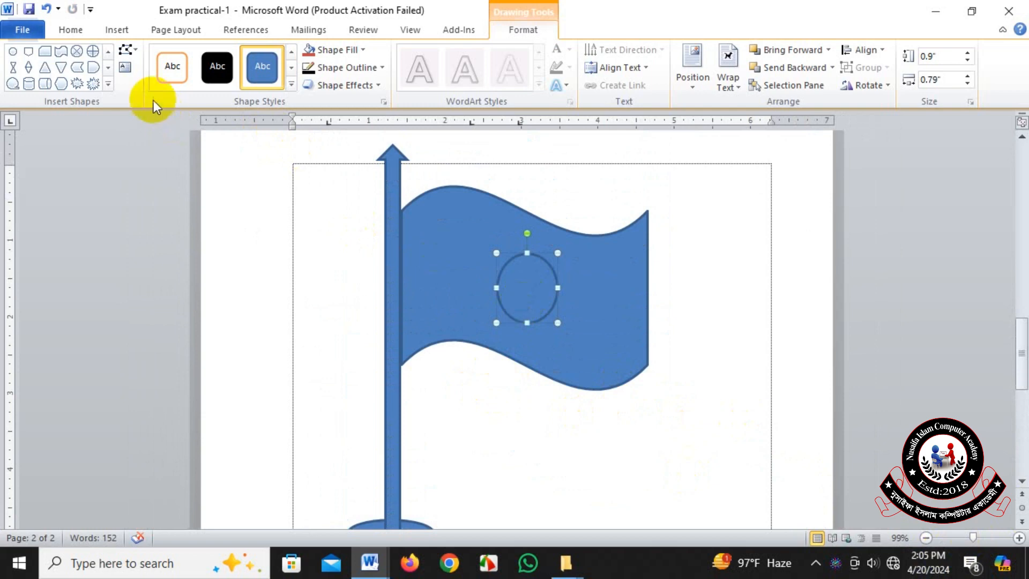
click(293, 86)
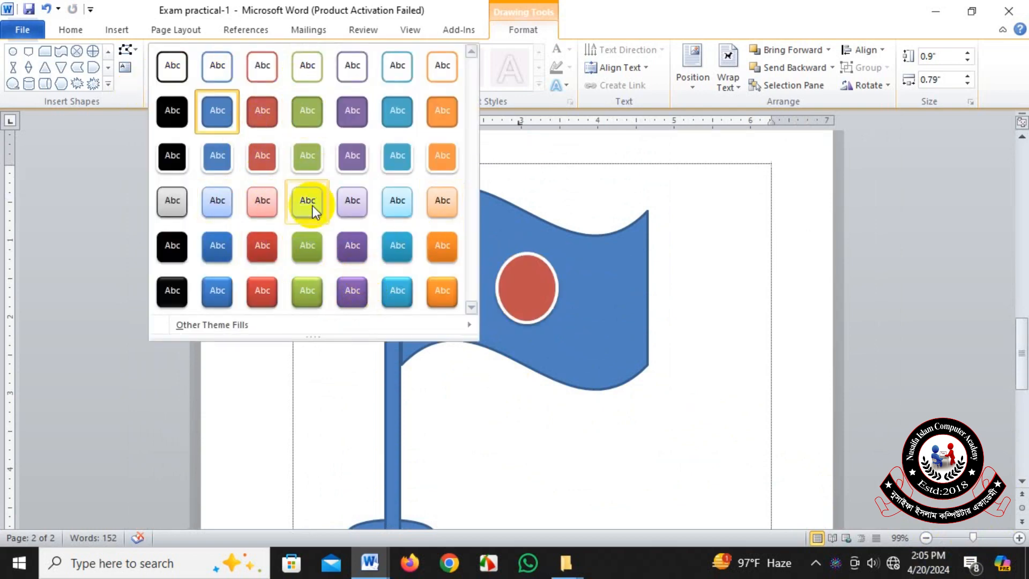
click(590, 185)
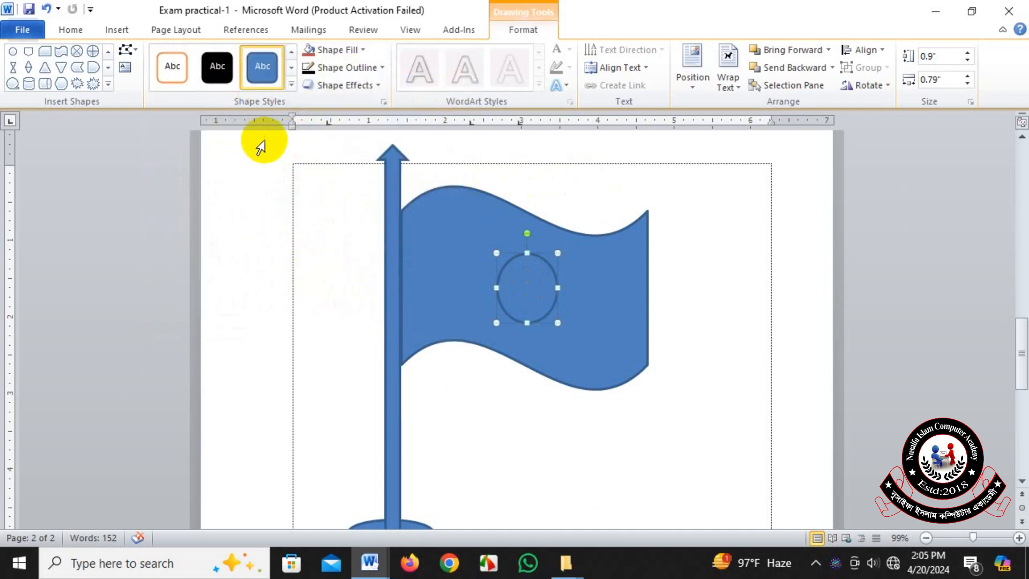
Widen the oval on the flag to about 0.91" and fill it with the standard Red color.
click(517, 286)
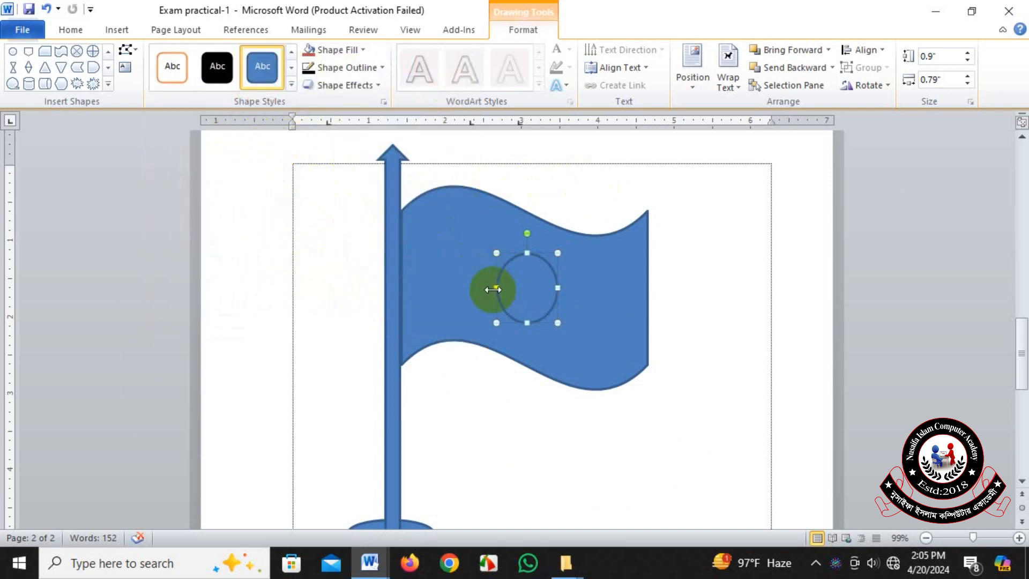
drag(488, 287, 487, 288)
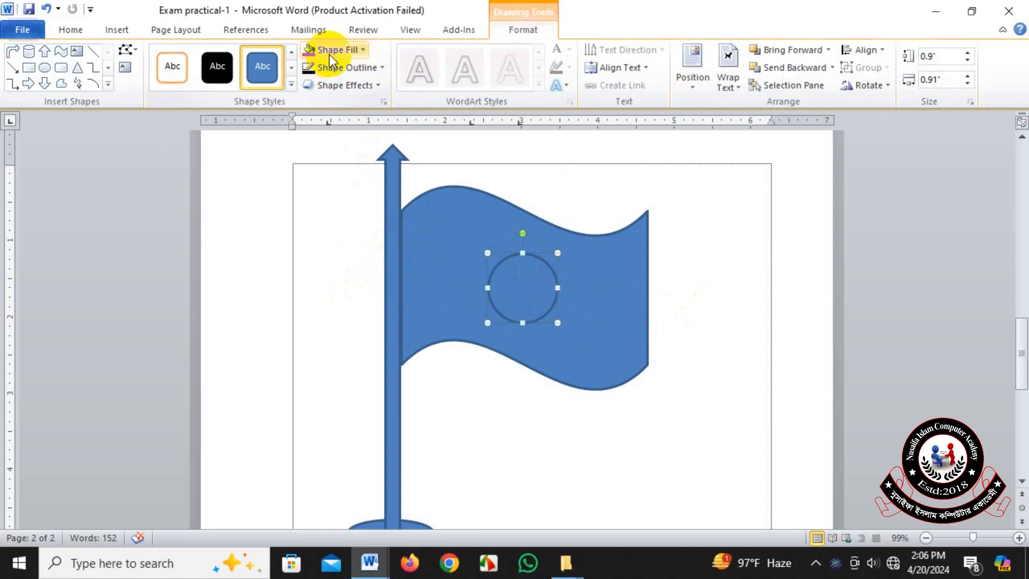
click(361, 52)
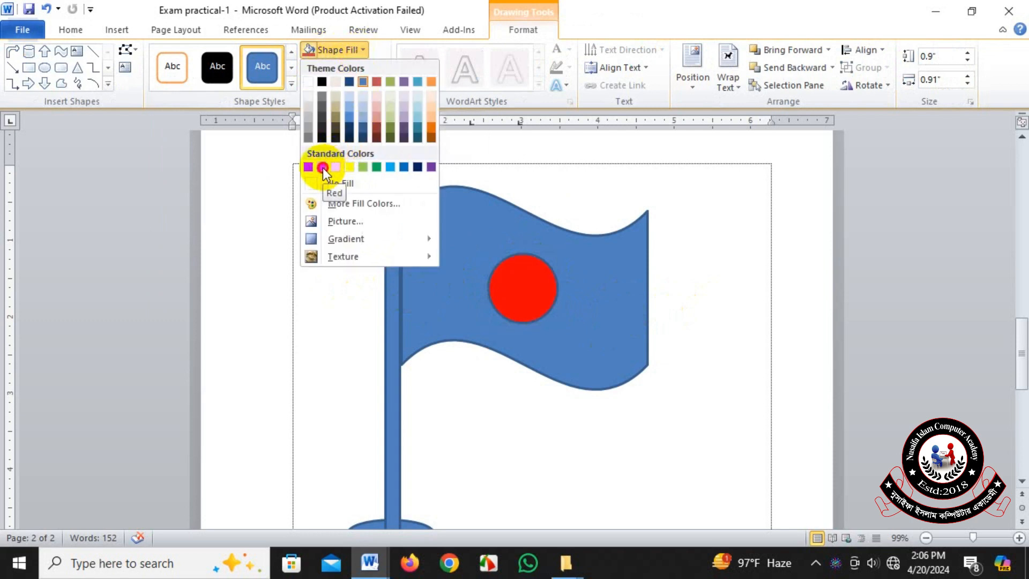
click(409, 195)
Fill the wavy flag shape with the standard Green color.
click(594, 289)
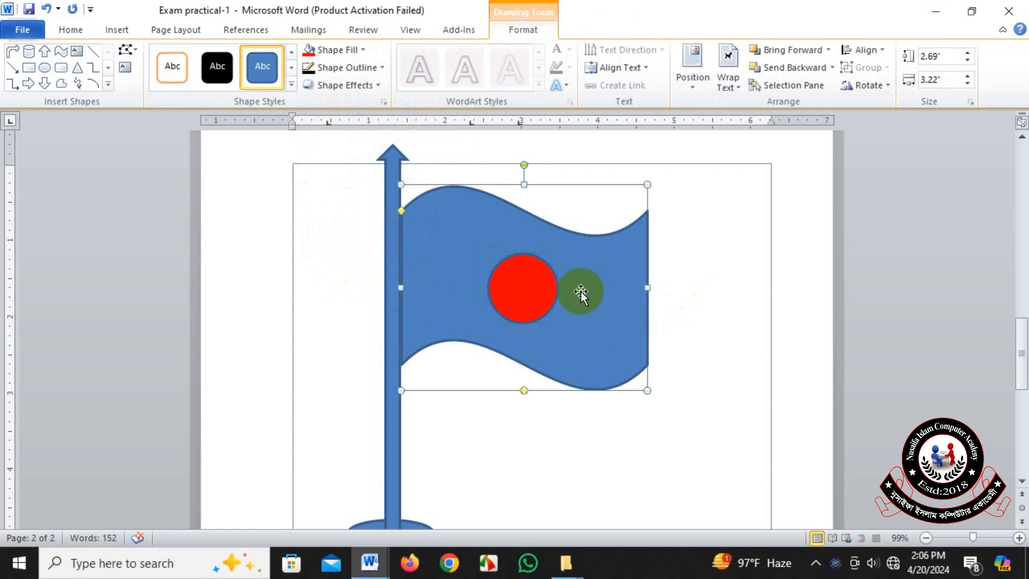
click(361, 50)
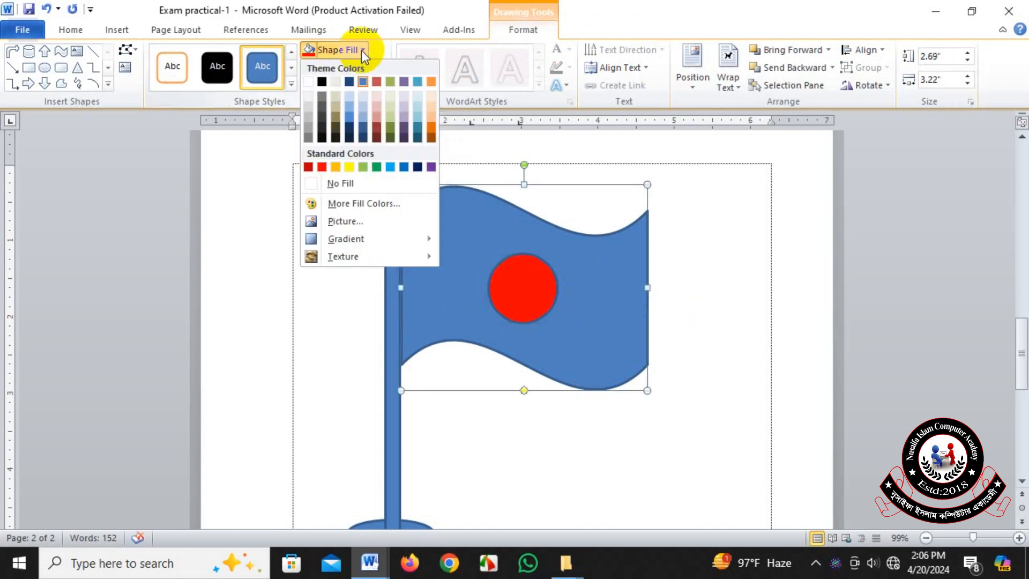
click(377, 167)
Apply the light orange gradient shape style to the flagpole arrow.
click(389, 296)
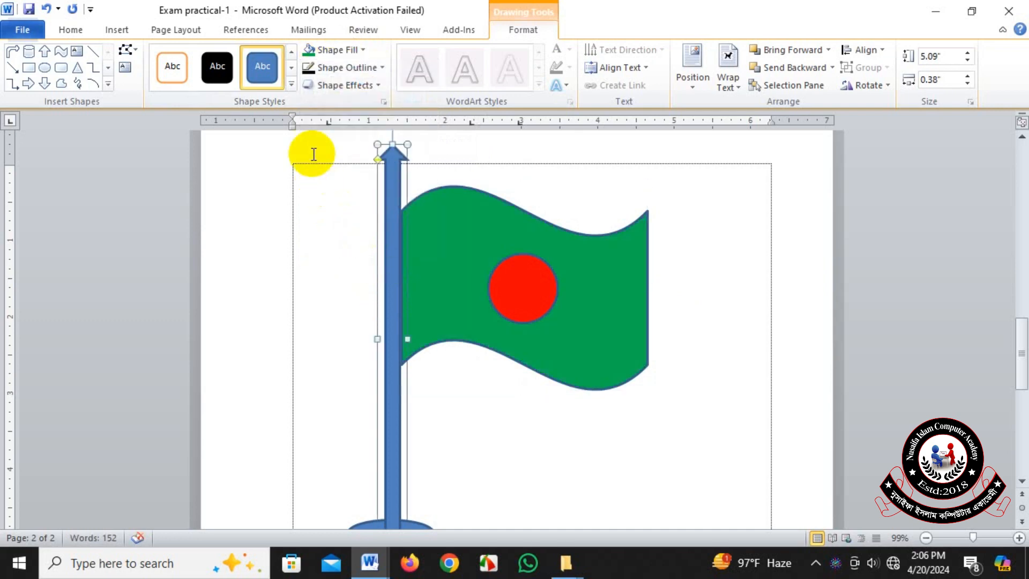
click(292, 85)
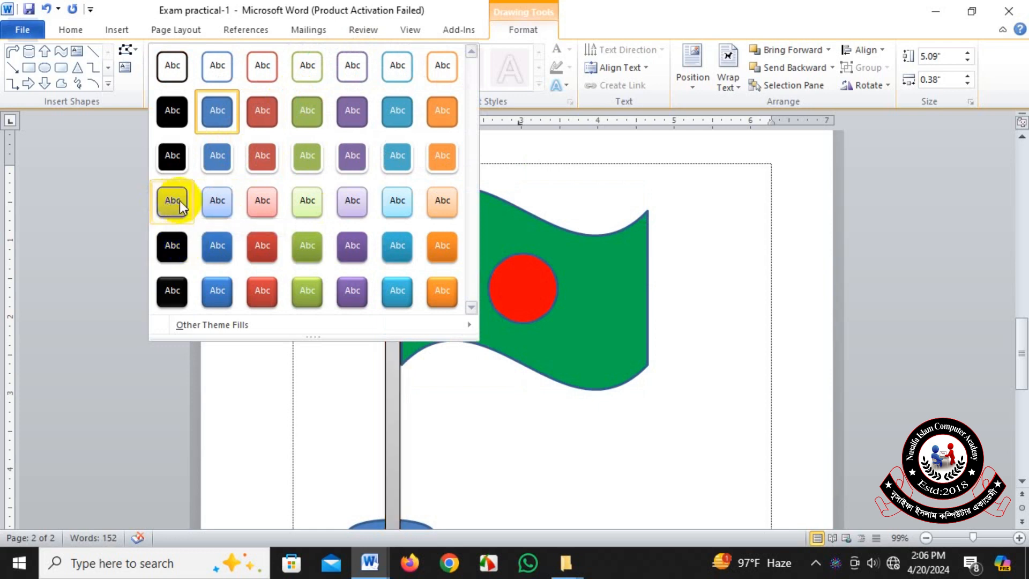
click(442, 201)
Fill the cylindrical base under the flagpole with a light gray theme color.
scroll(530, 288, down, 3)
scroll(535, 288, down, 3)
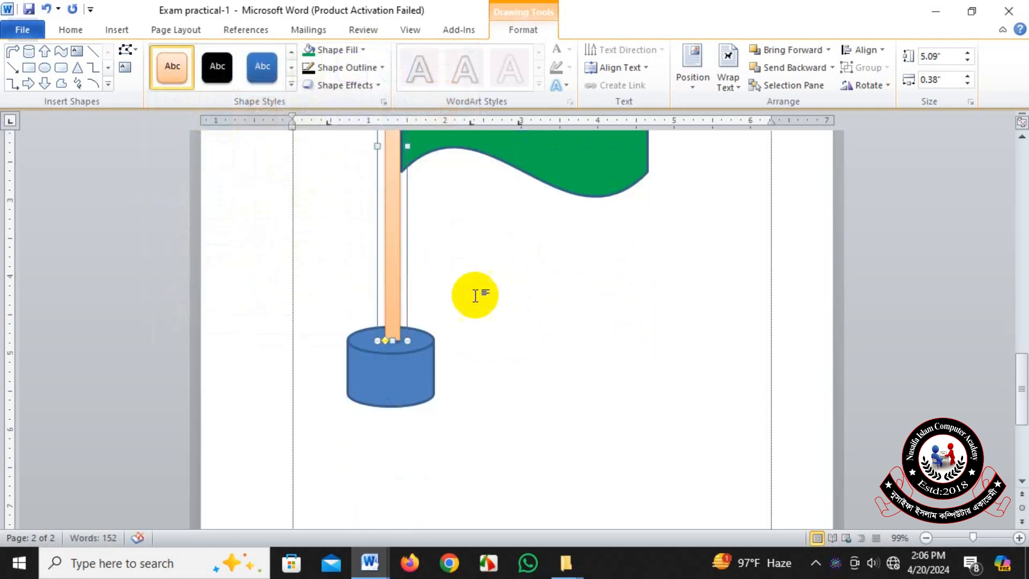
click(410, 367)
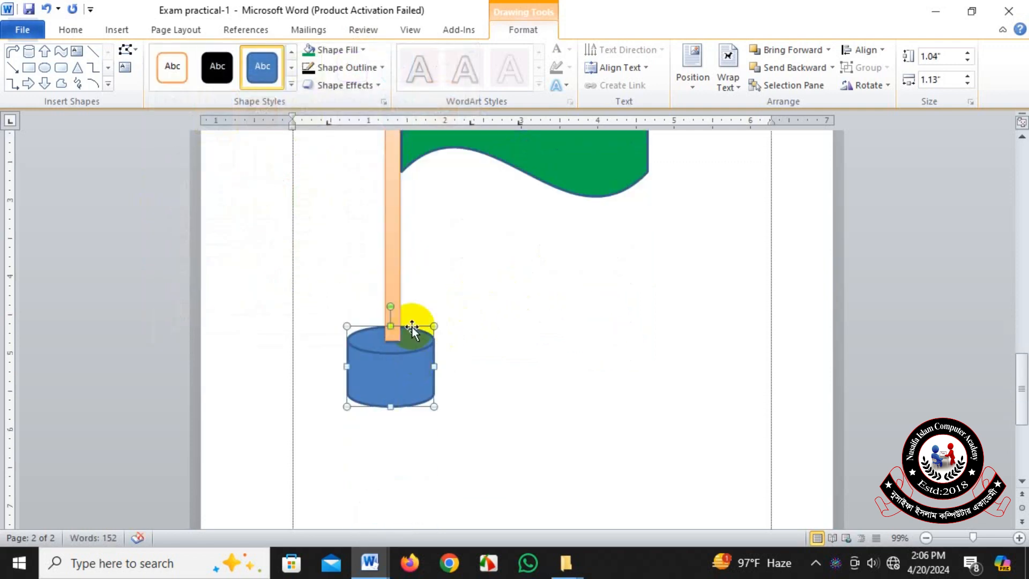
click(380, 89)
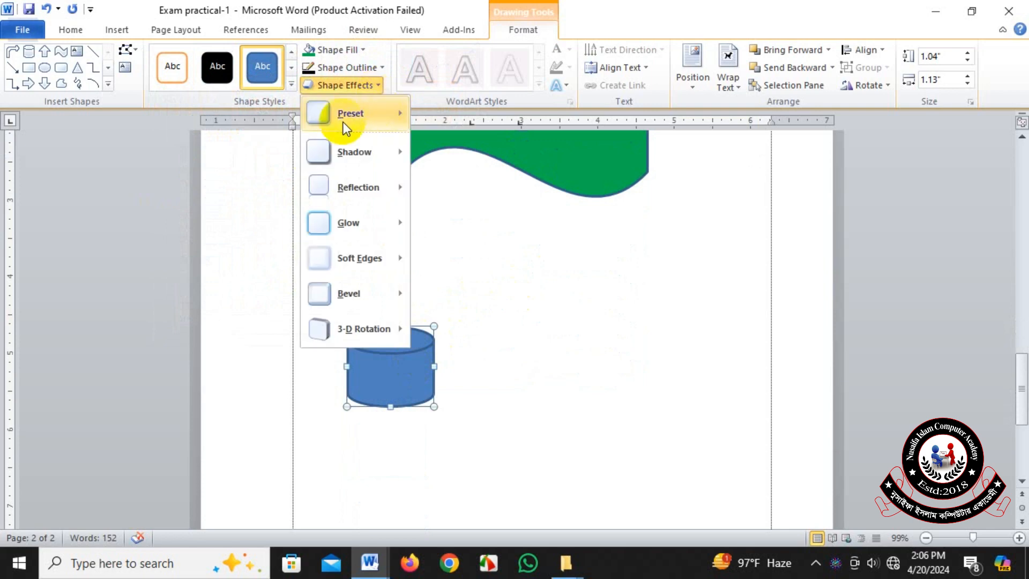
click(290, 84)
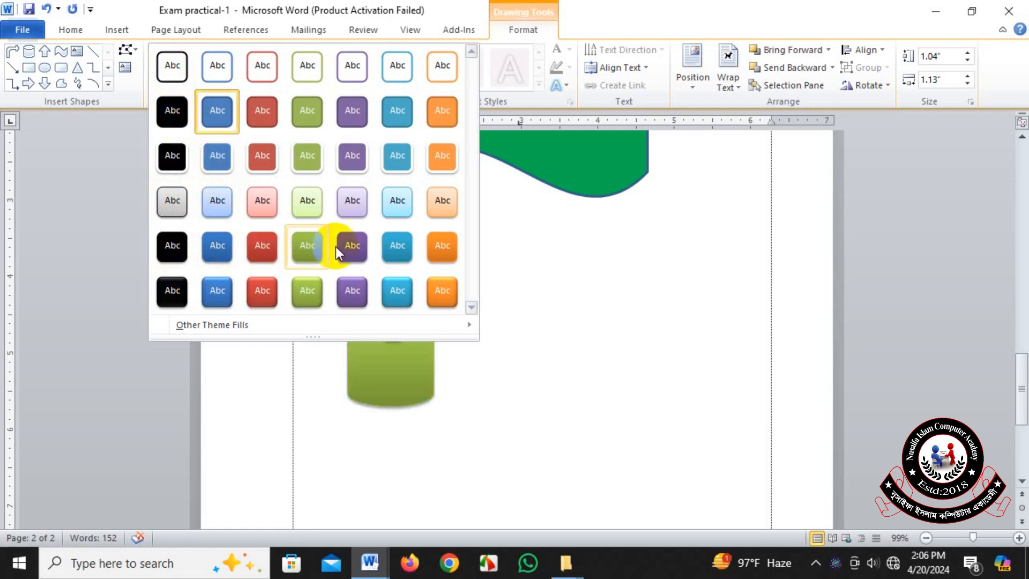
click(426, 336)
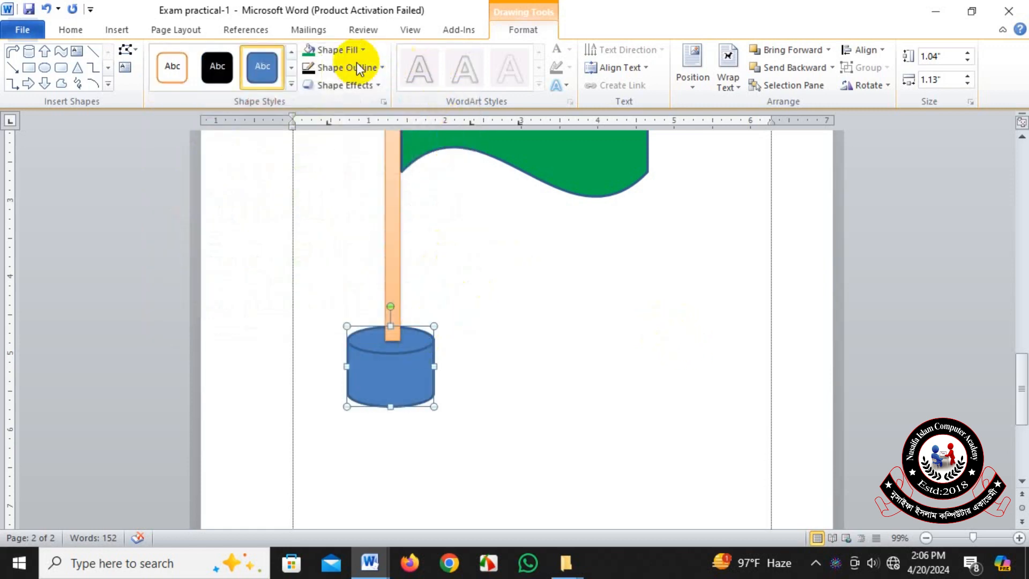
click(363, 50)
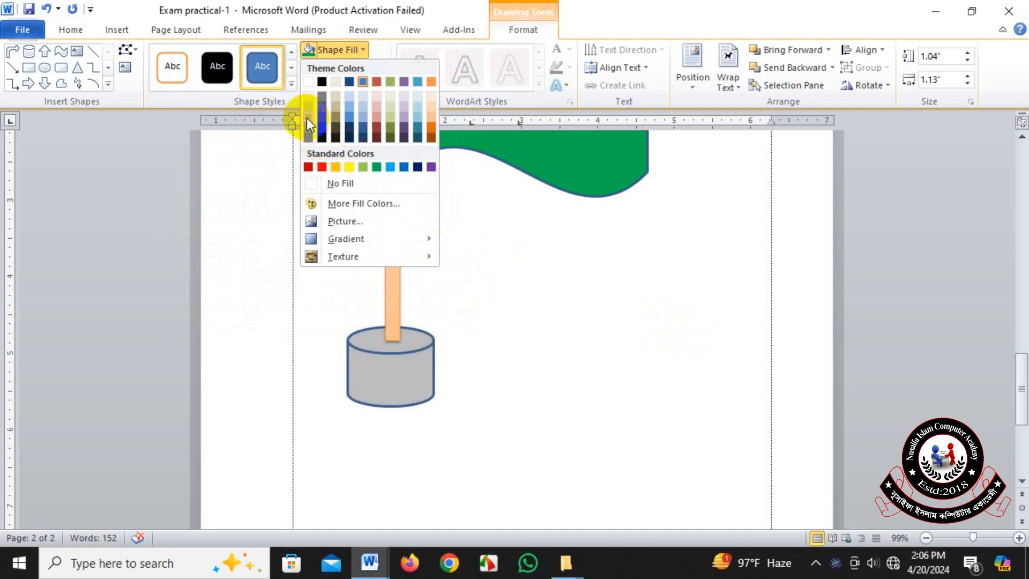
click(551, 327)
Remove the outline from the green wavy flag shape.
scroll(551, 327, up, 8)
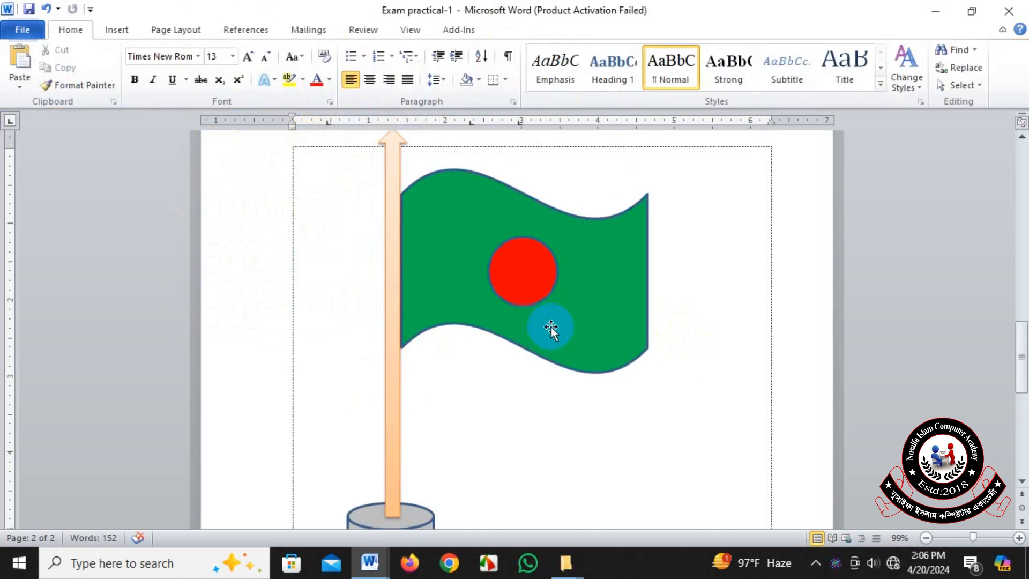
scroll(551, 327, down, 2)
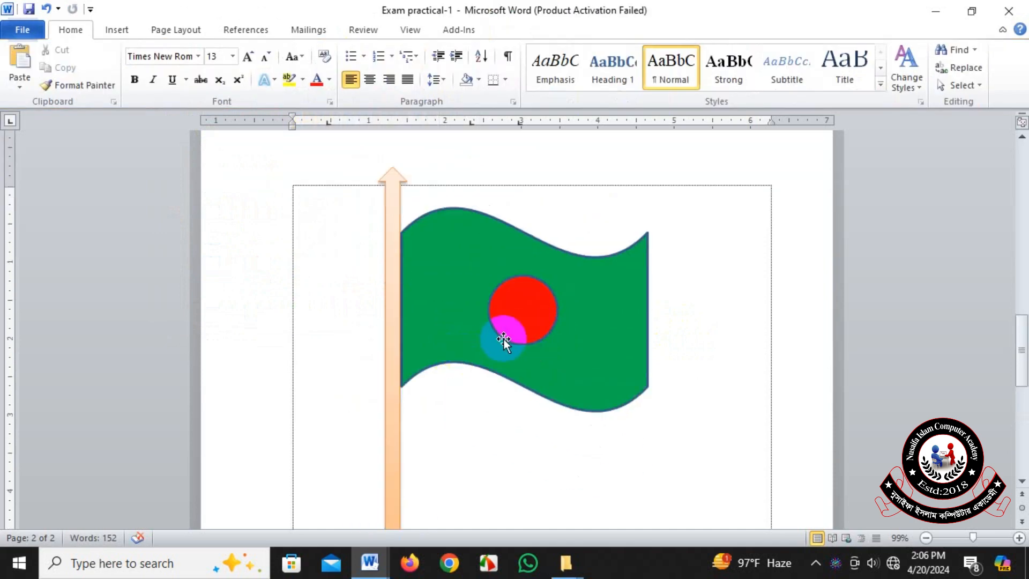
scroll(504, 339, down, 1)
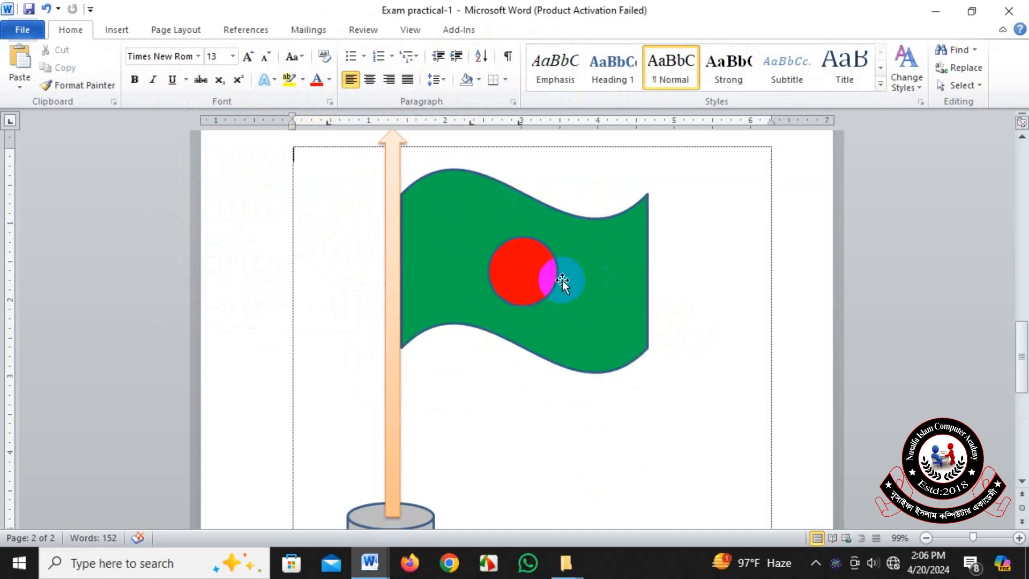
click(593, 261)
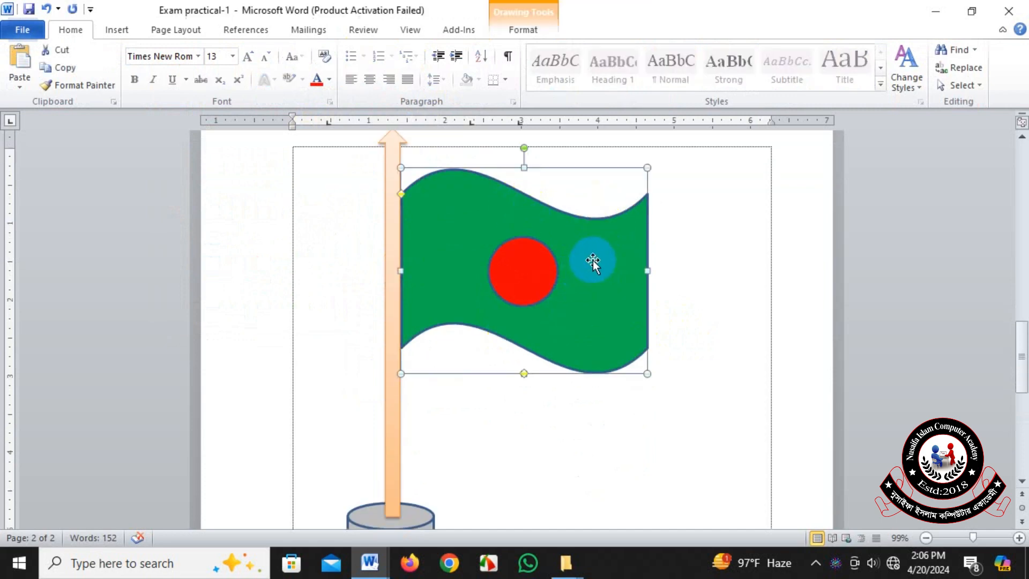
click(522, 31)
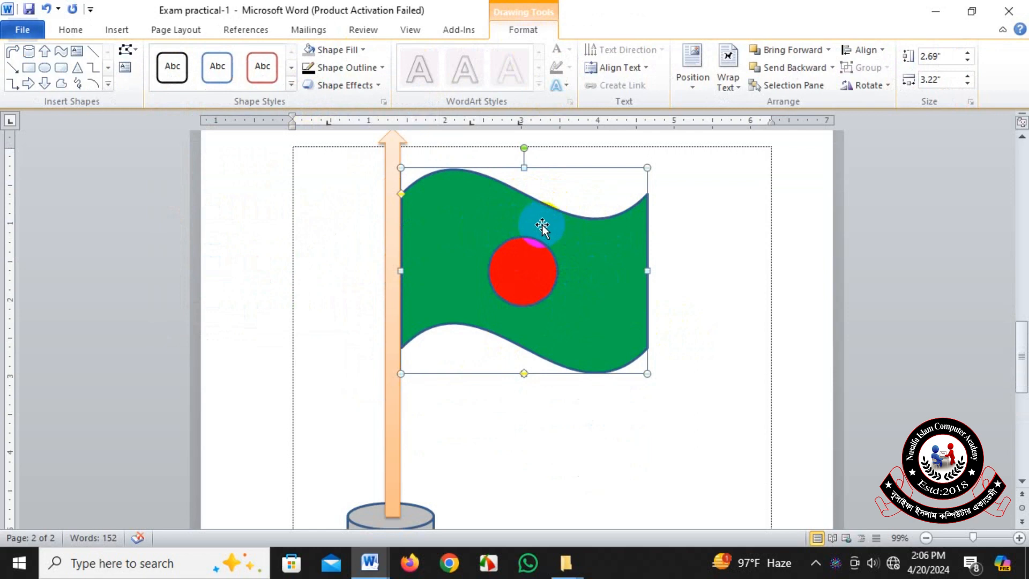
click(381, 69)
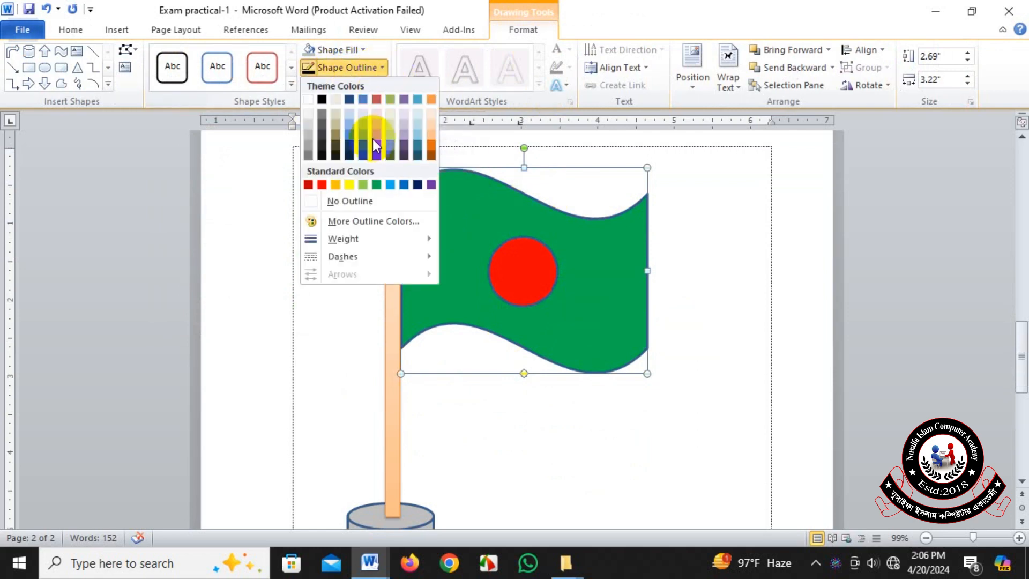
click(354, 201)
Remove the outline from the red circle on the flag.
click(523, 270)
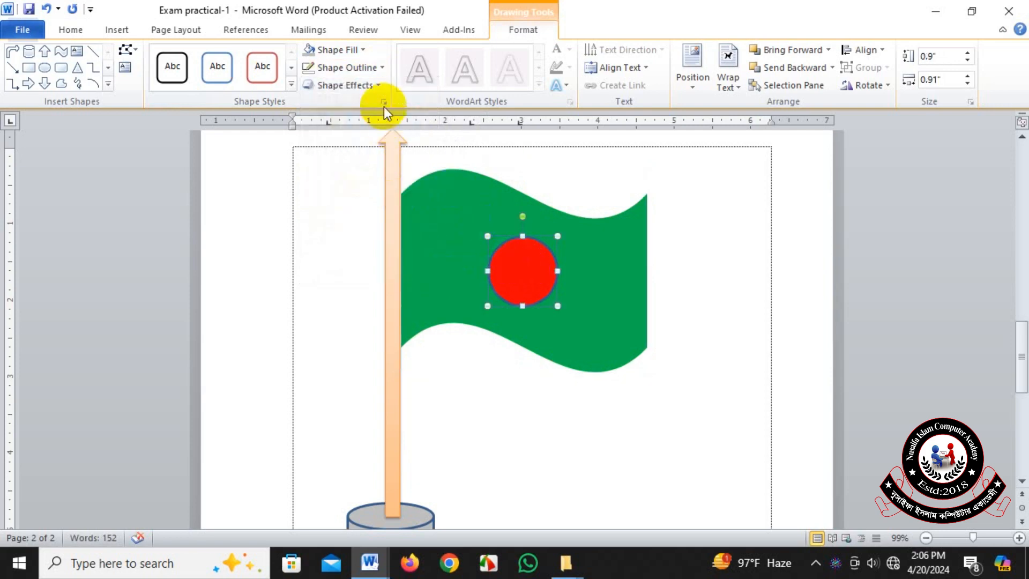
click(384, 69)
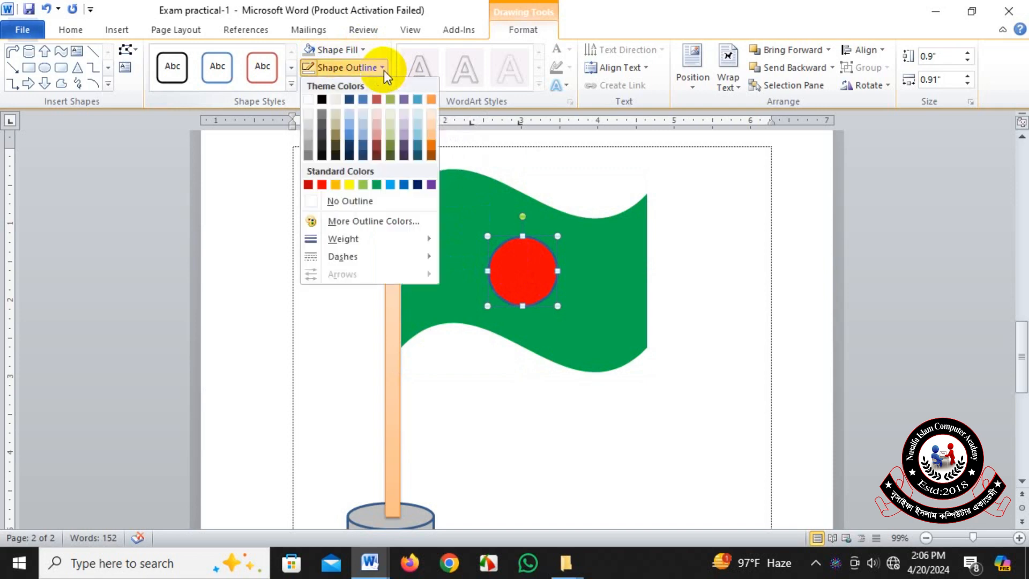
click(390, 202)
Remove the outline from the cylindrical base under the flagpole.
scroll(501, 379, down, 3)
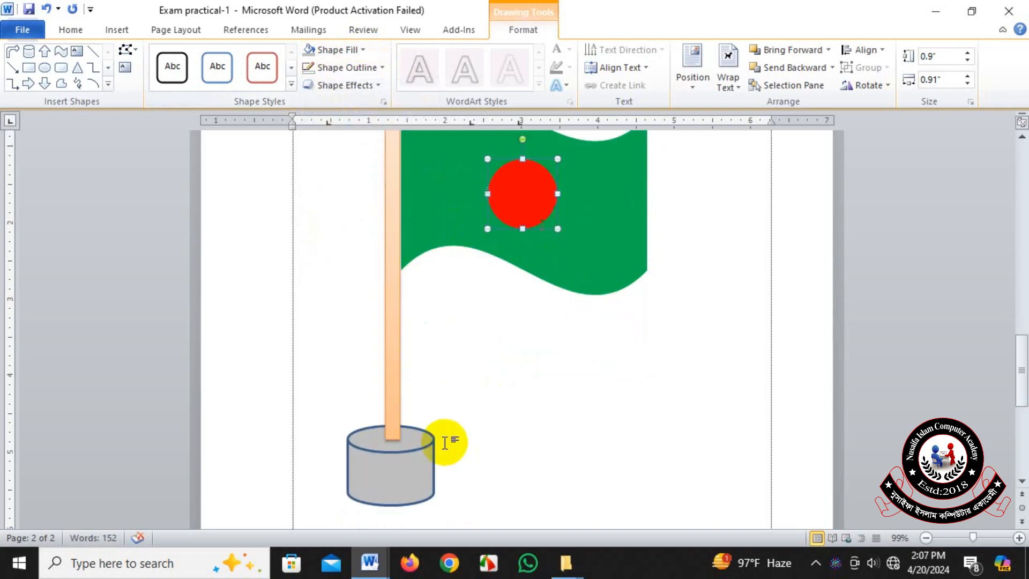
click(409, 425)
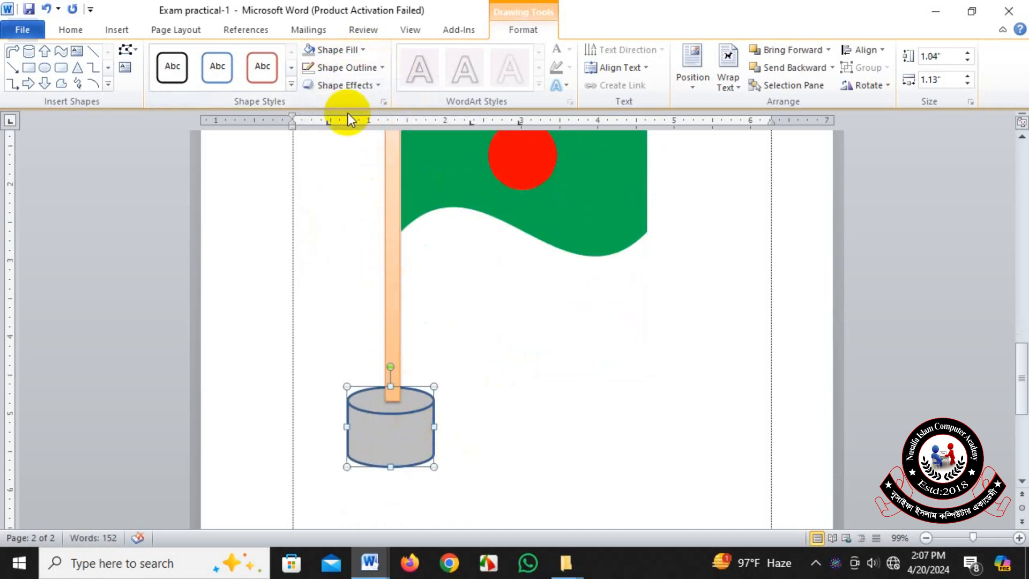
click(384, 68)
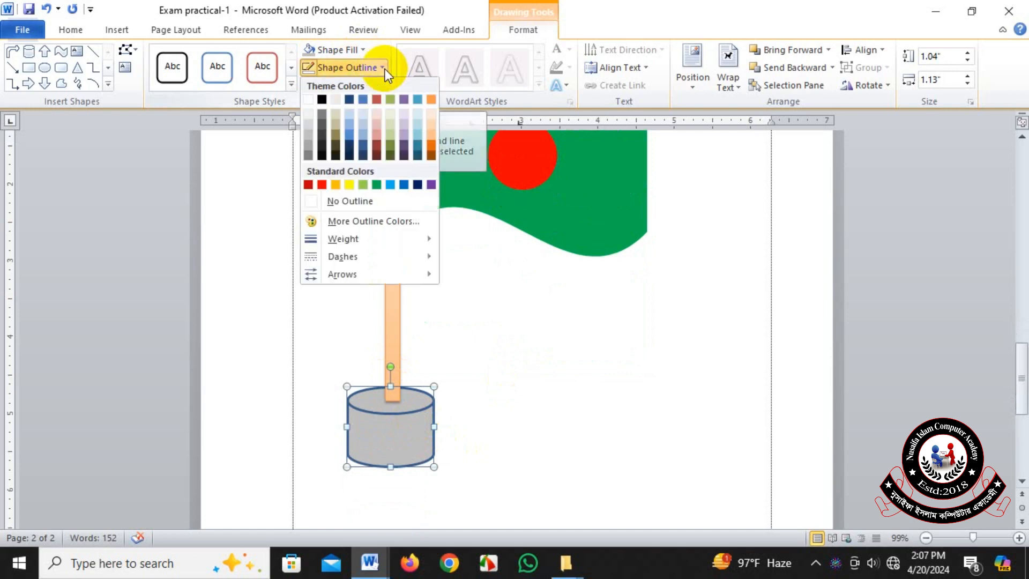
click(352, 207)
click(339, 442)
scroll(339, 442, up, 3)
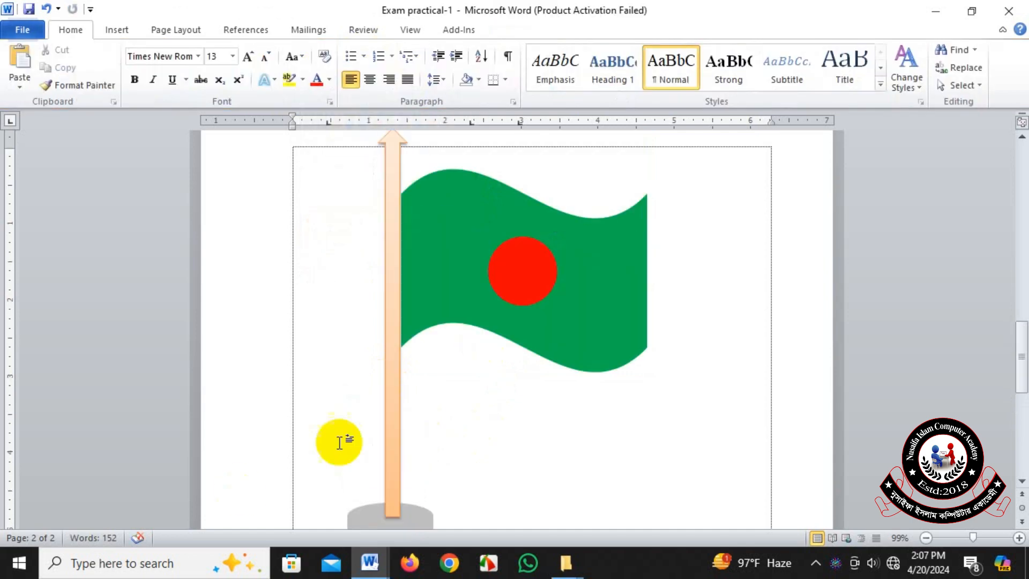
Fill the cylindrical base with a dark gray shade from the black theme colors.
scroll(339, 442, down, 3)
click(391, 423)
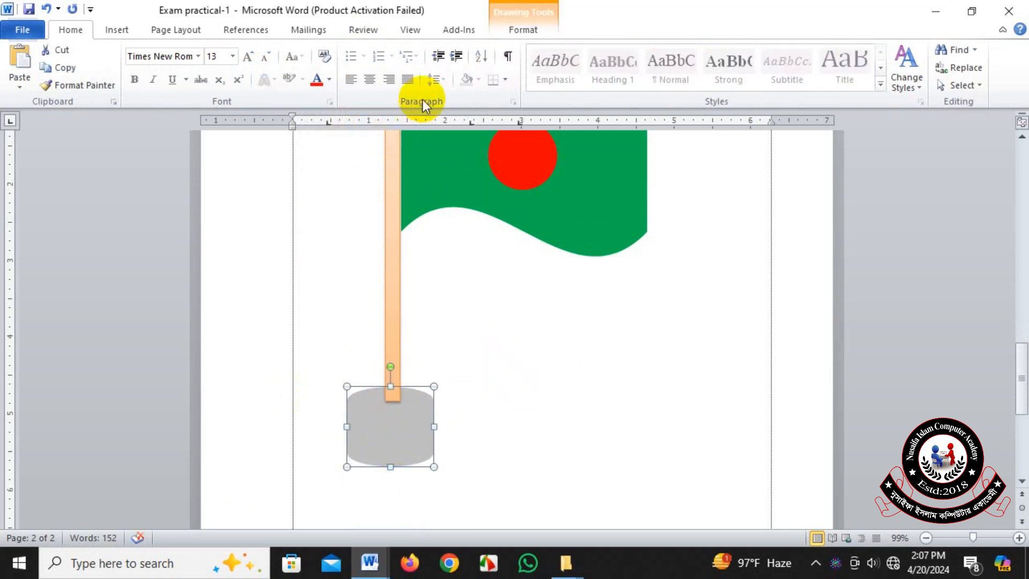
click(520, 35)
click(362, 50)
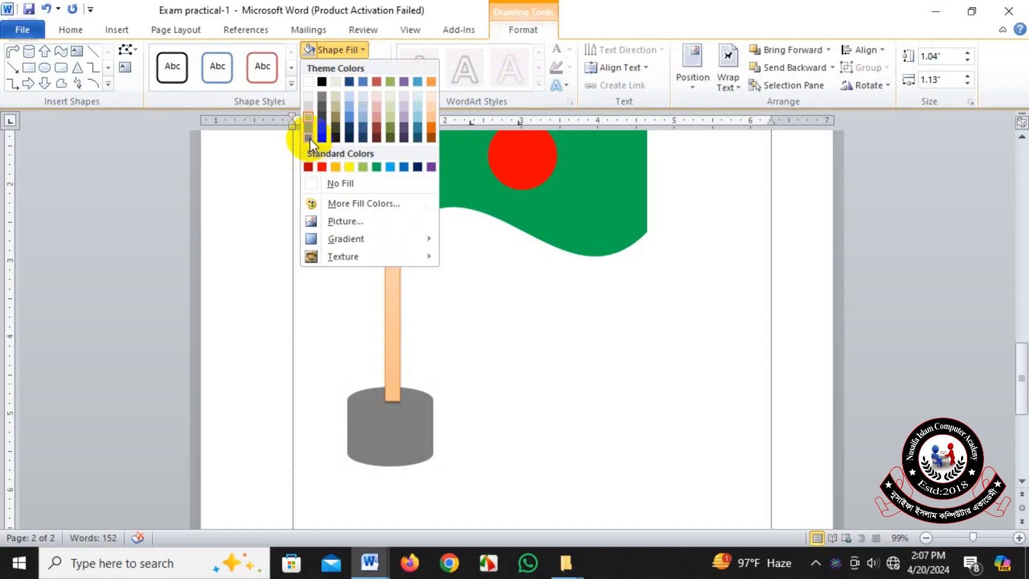
click(322, 106)
click(552, 338)
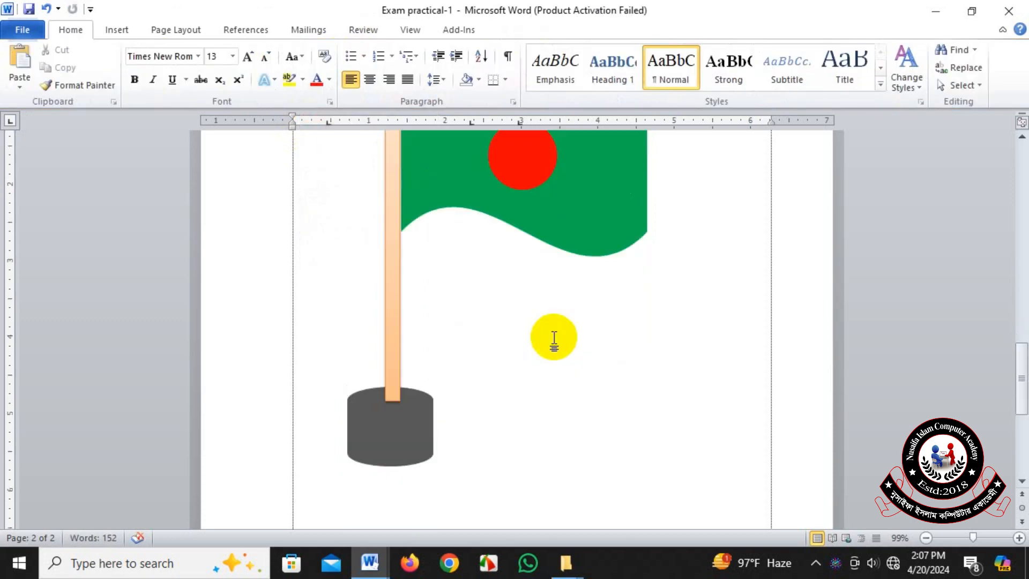
scroll(554, 338, up, 5)
scroll(554, 337, down, 2)
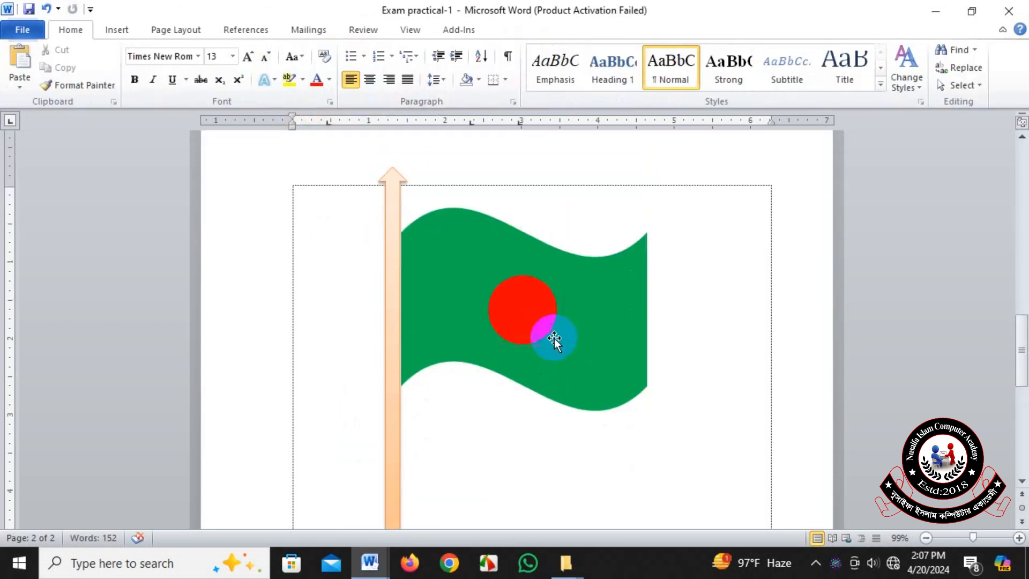
click(117, 30)
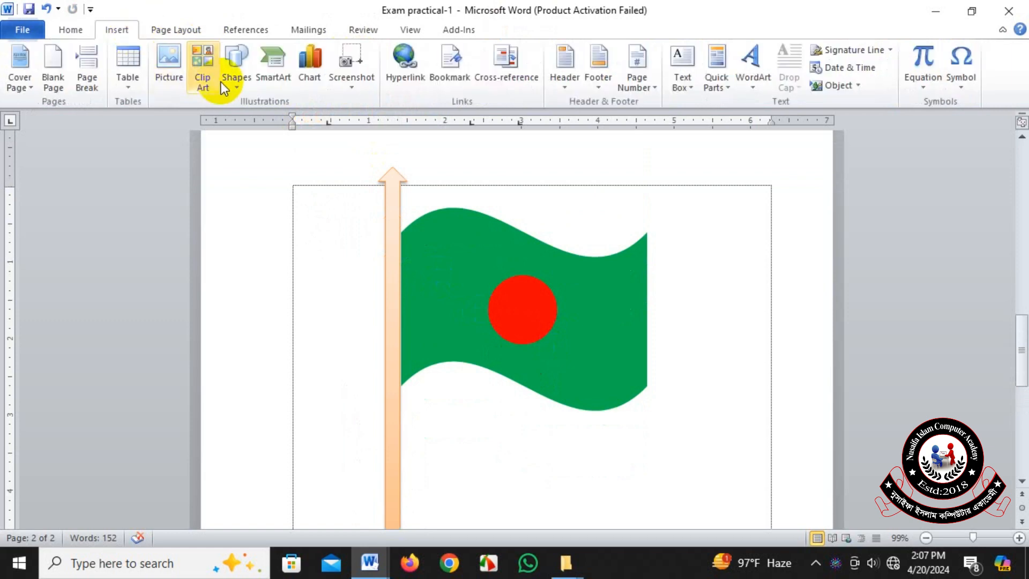
click(231, 82)
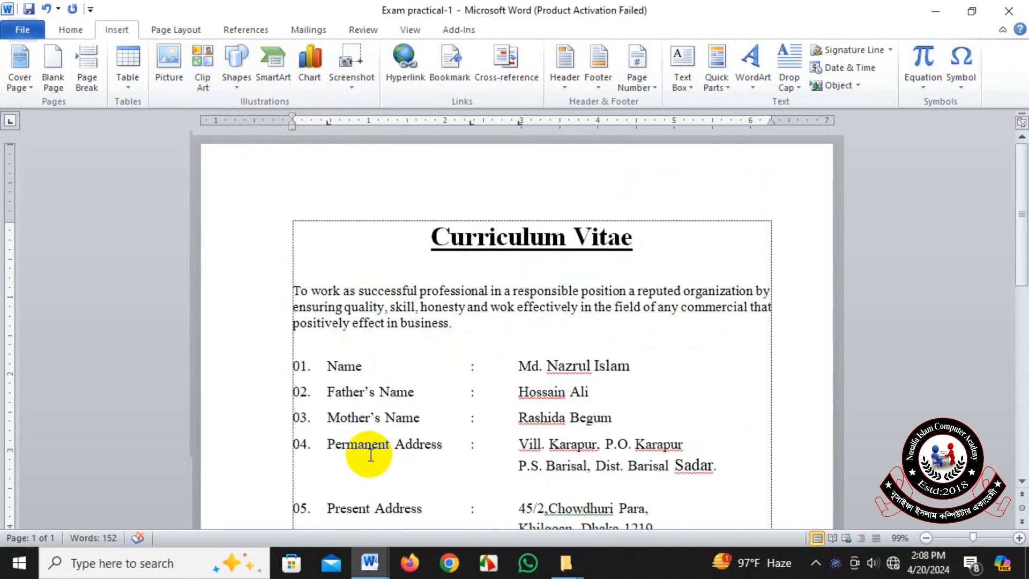
Switch to the Ms Word-New 2024 document and select the Screenshot picture in item 3 of Lesson-2.
mouse_move(370, 561)
click(303, 348)
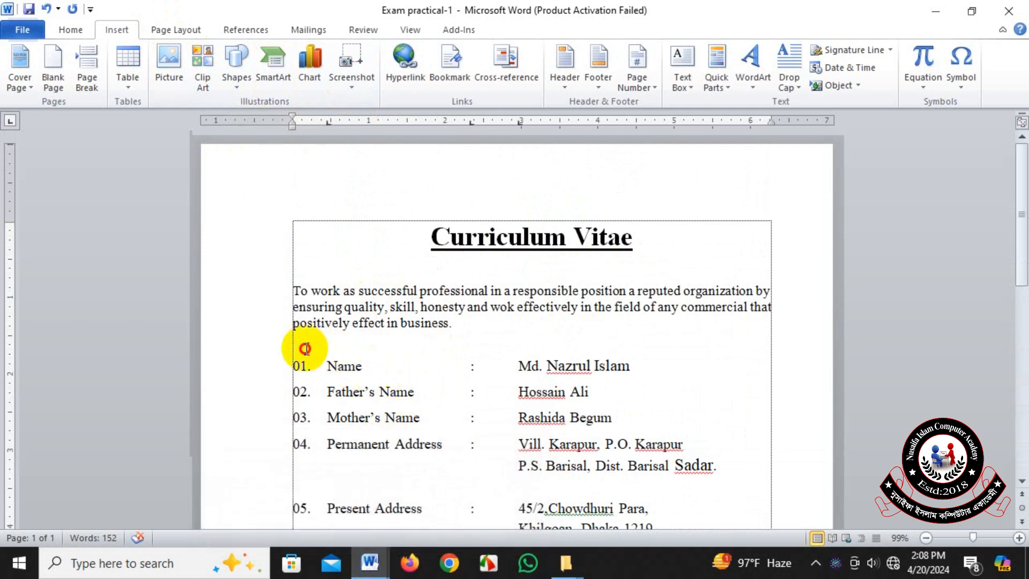
click(368, 560)
click(330, 520)
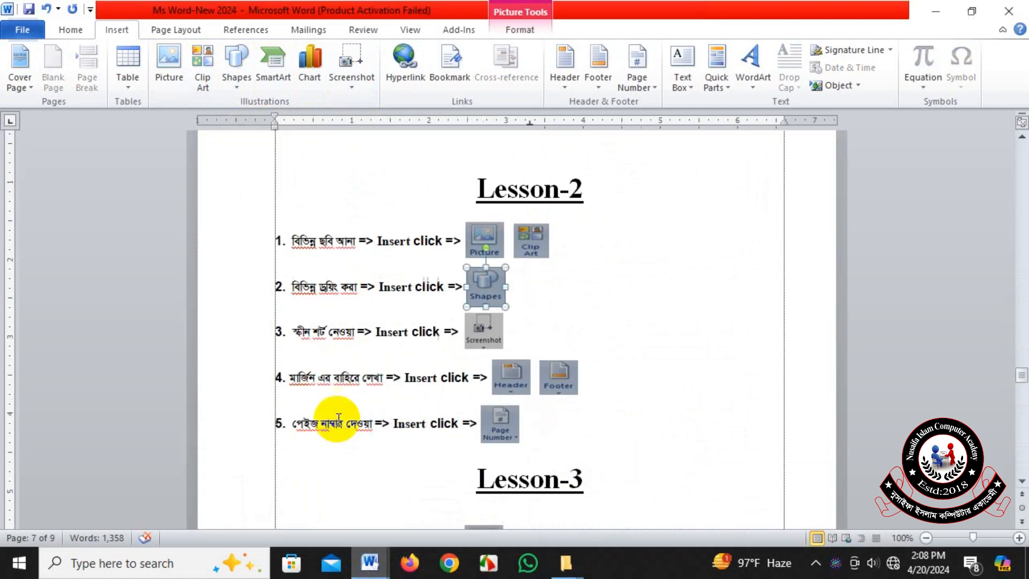
scroll(334, 425, down, 2)
scroll(322, 375, up, 1)
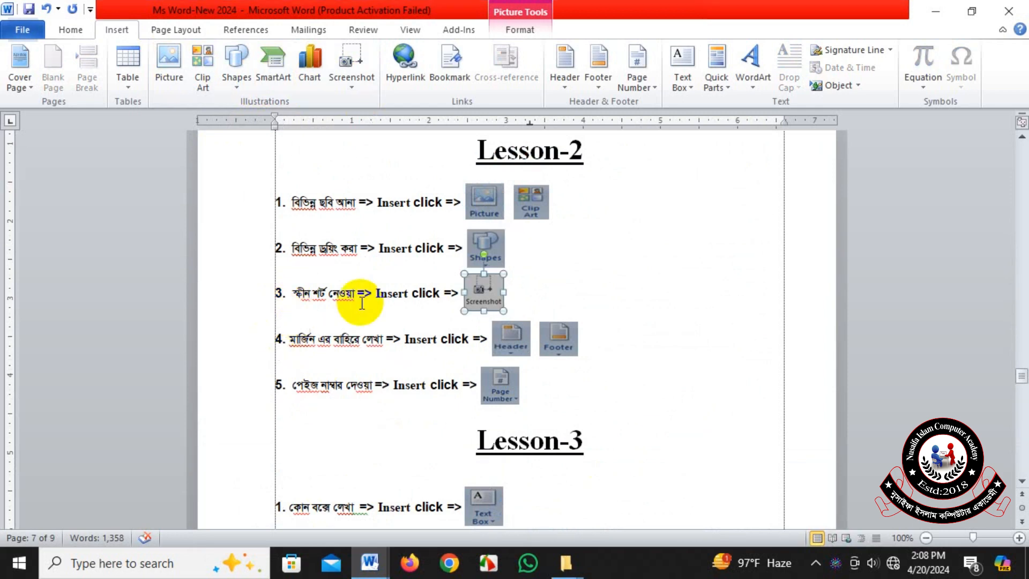
click(477, 303)
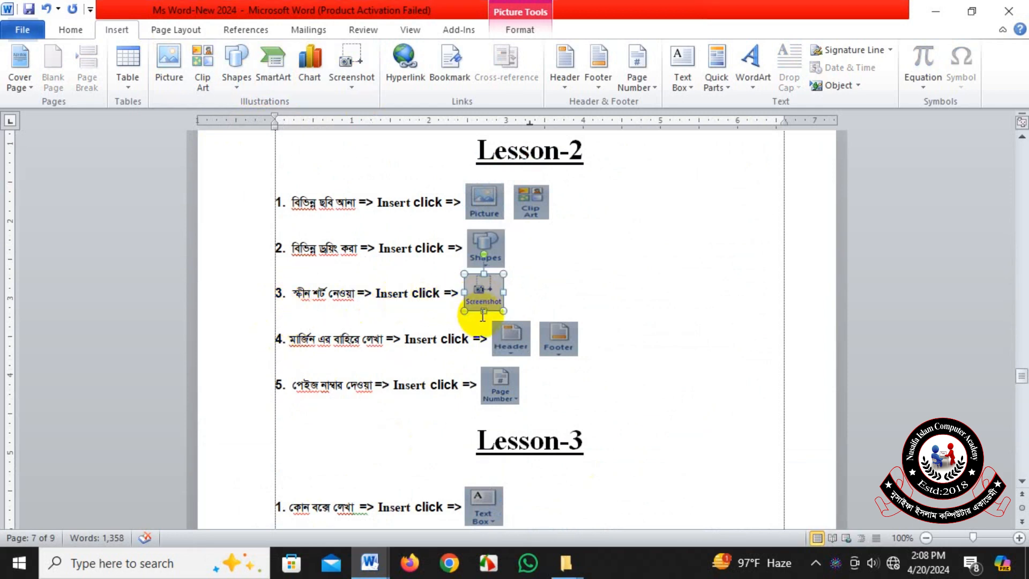
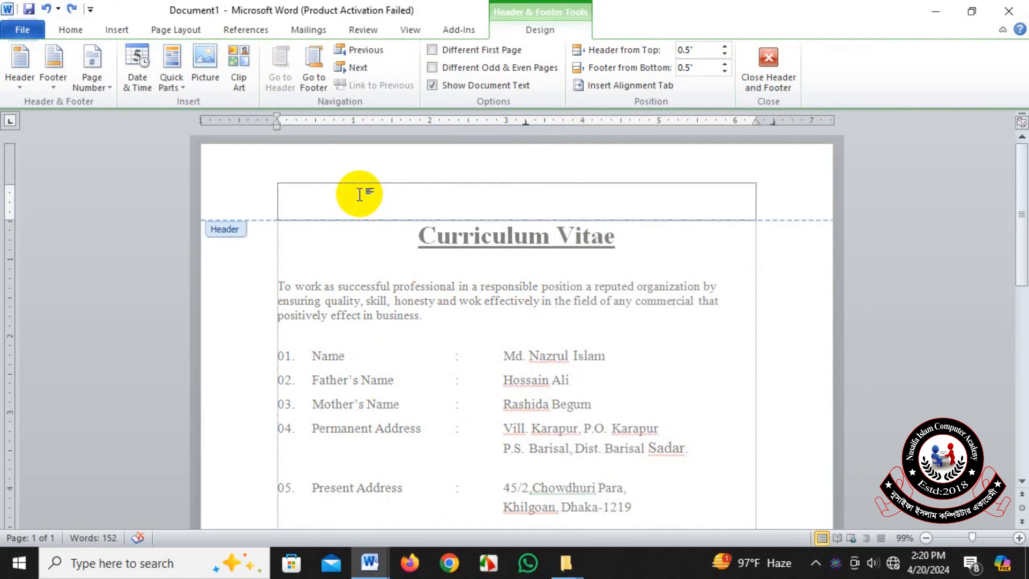
Enter "Nusaifa Islam Computer Academy" as the first line of the page header and start a second line.
text(Nusa)
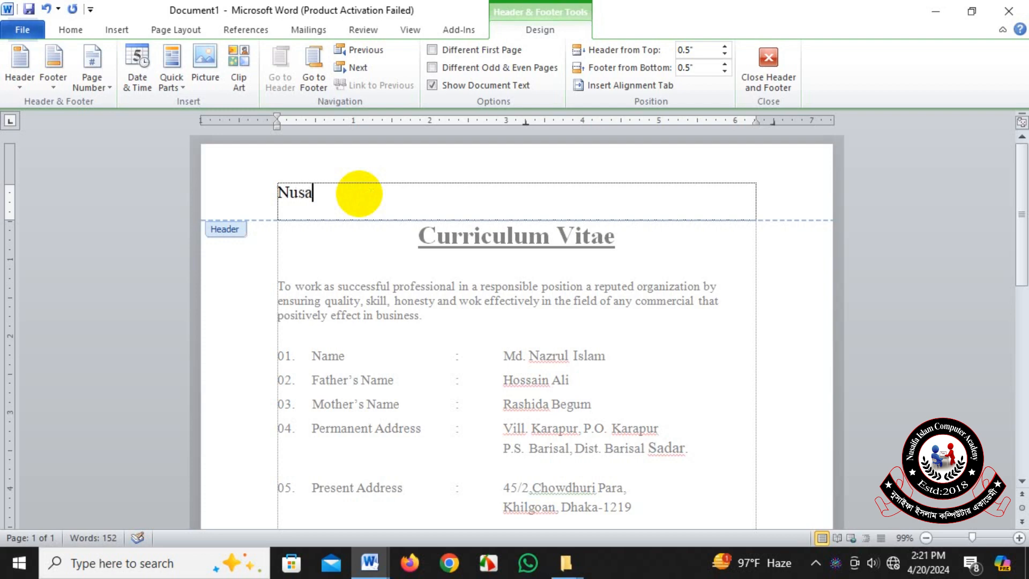
text(ifa Il)
key(BackSpace)
text(slam)
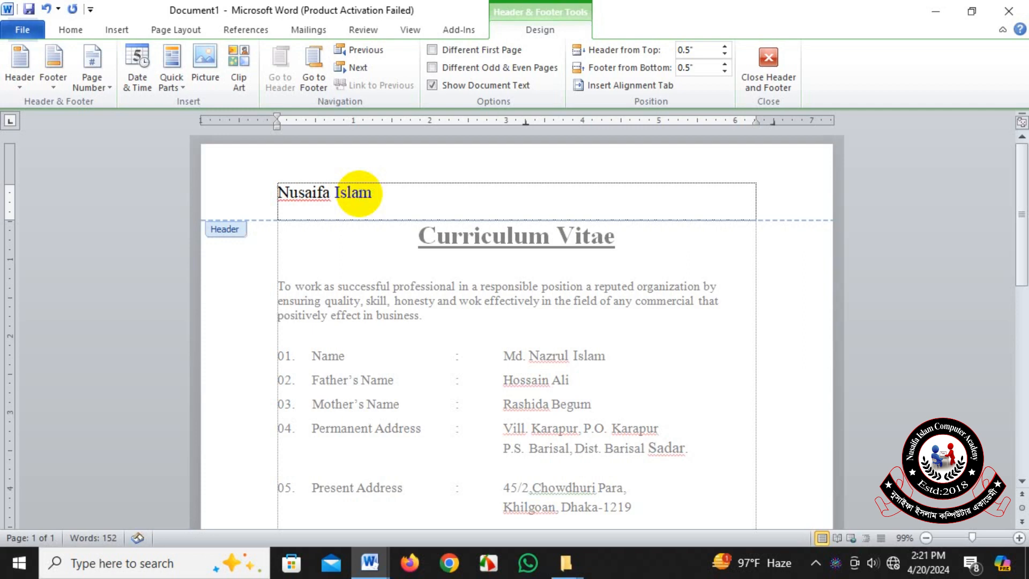
text( Computer A)
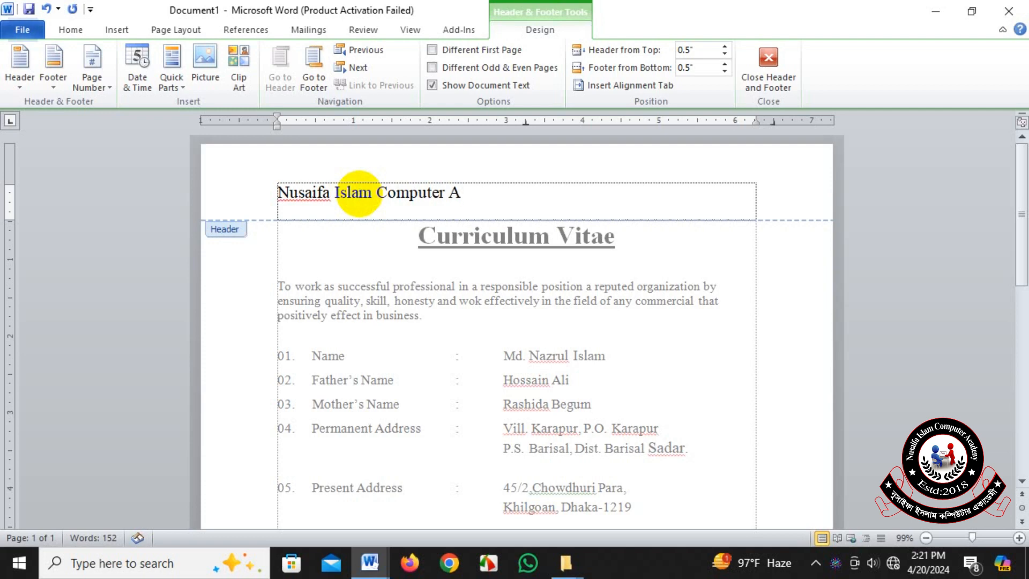
text(cadem)
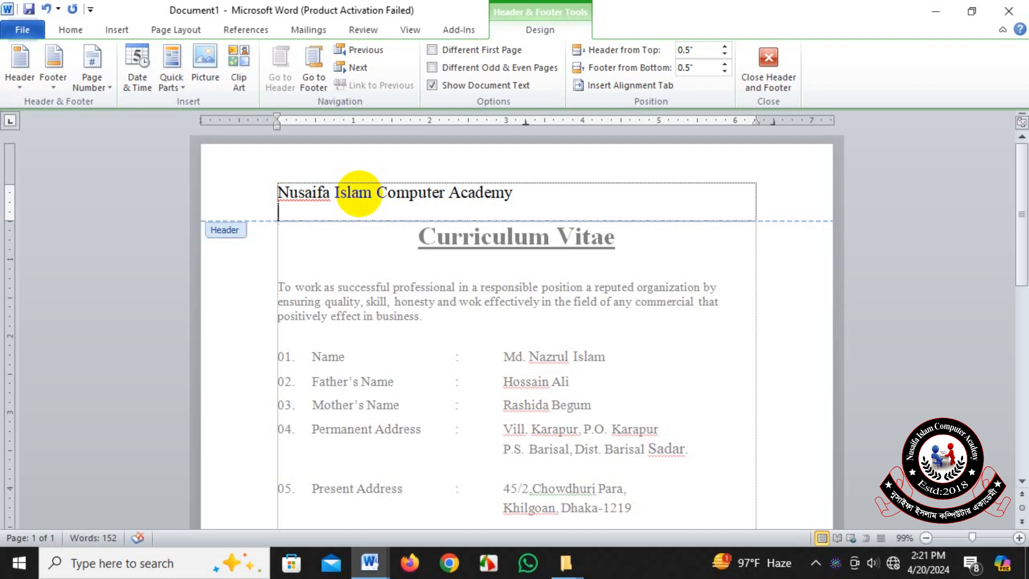
text(y)
key(Return)
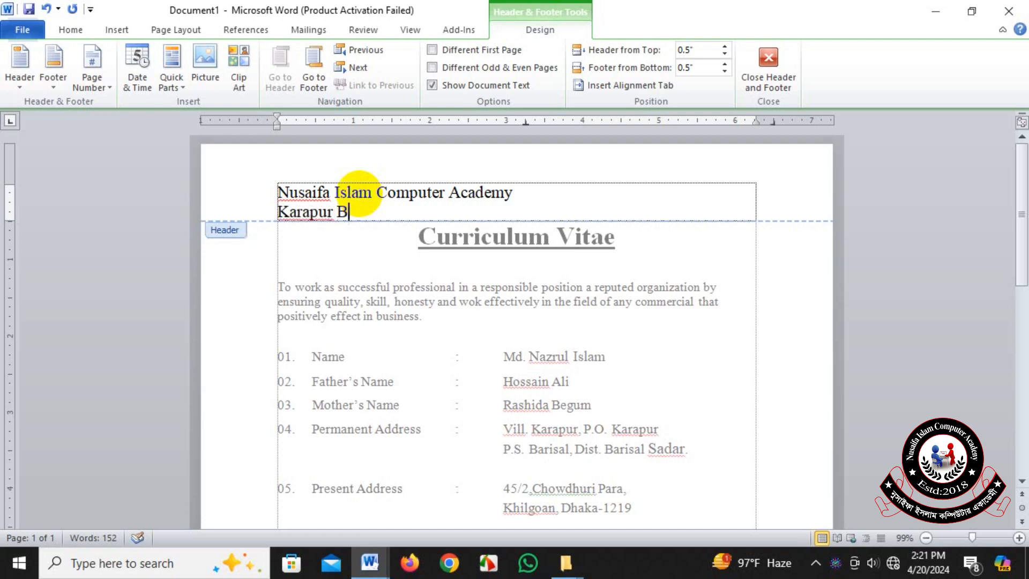
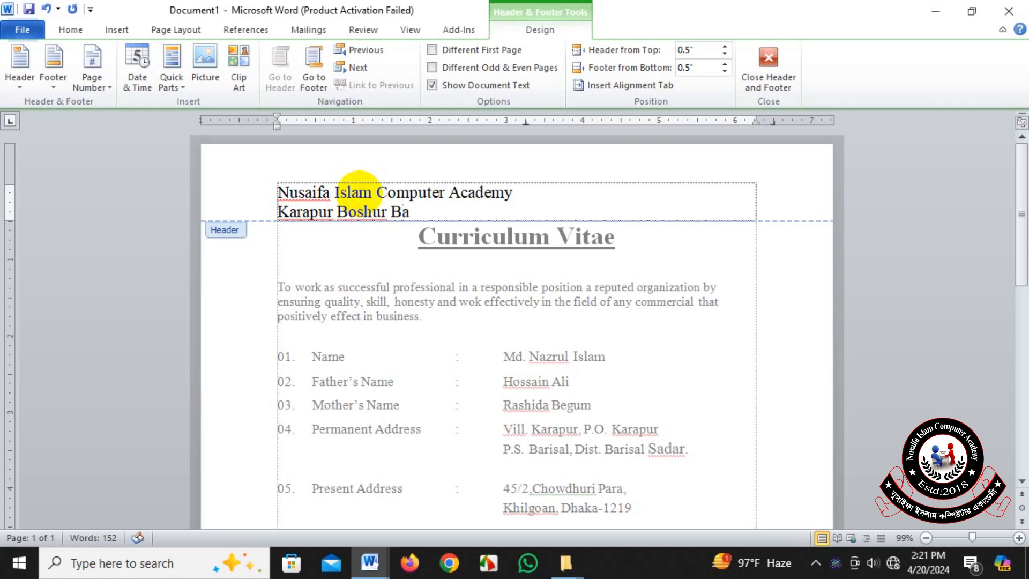
Enter the academy's address as the second line of the page header.
key(BackSpace)
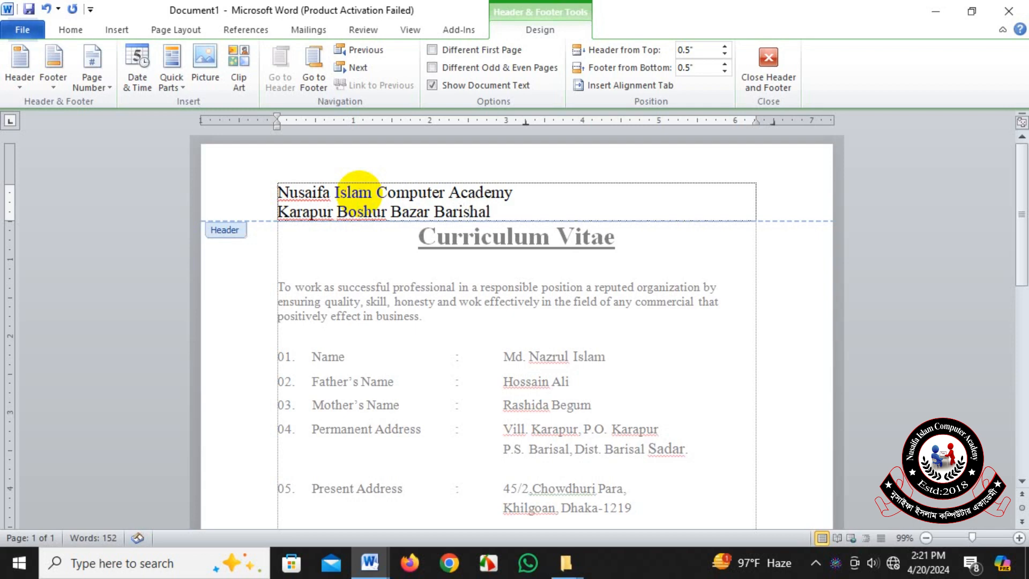
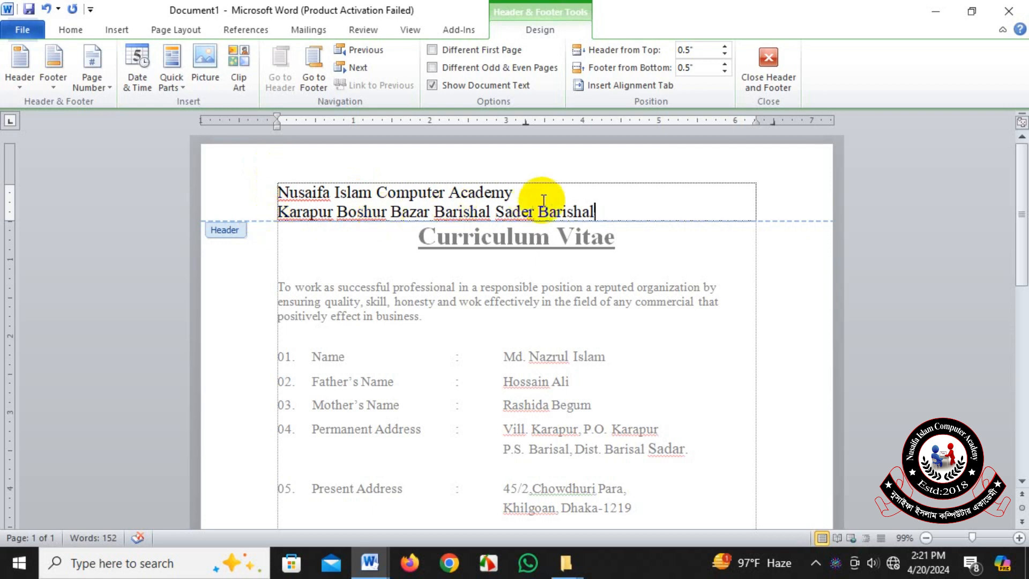
Enlarge the academy name in the header to font size 28.
drag(527, 191, 284, 192)
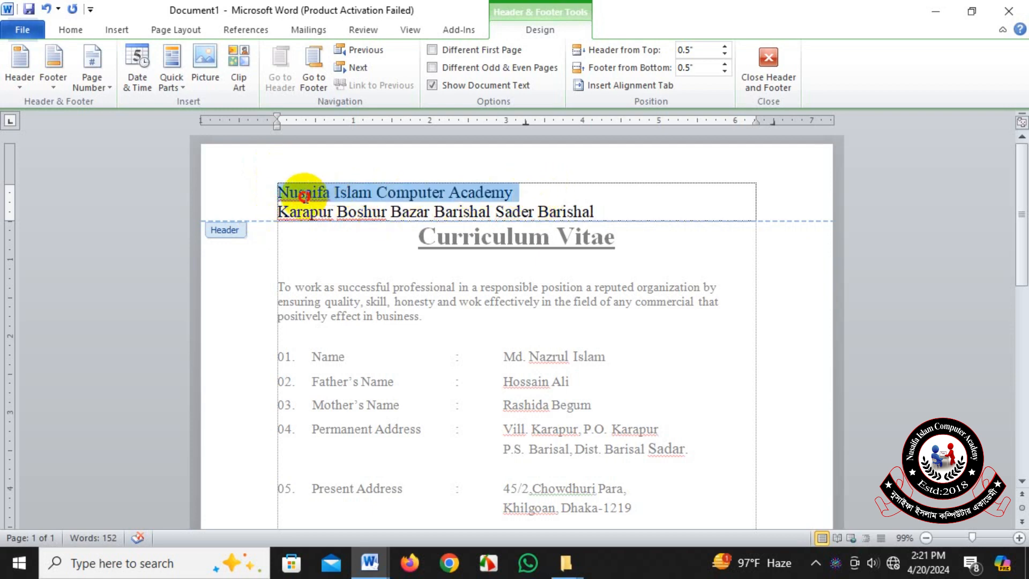
click(86, 30)
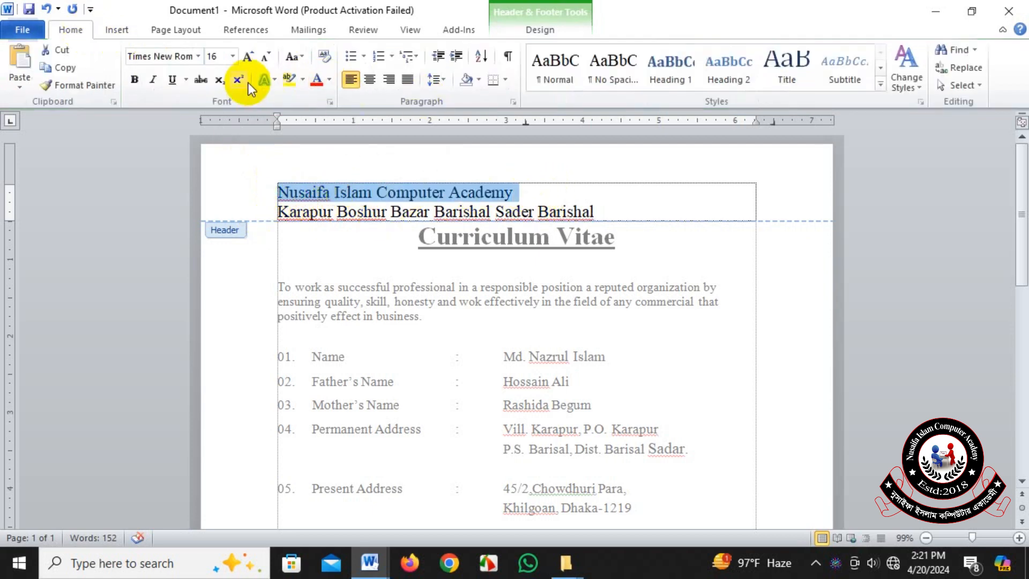
click(249, 56)
click(249, 57)
click(250, 57)
click(249, 57)
click(249, 57)
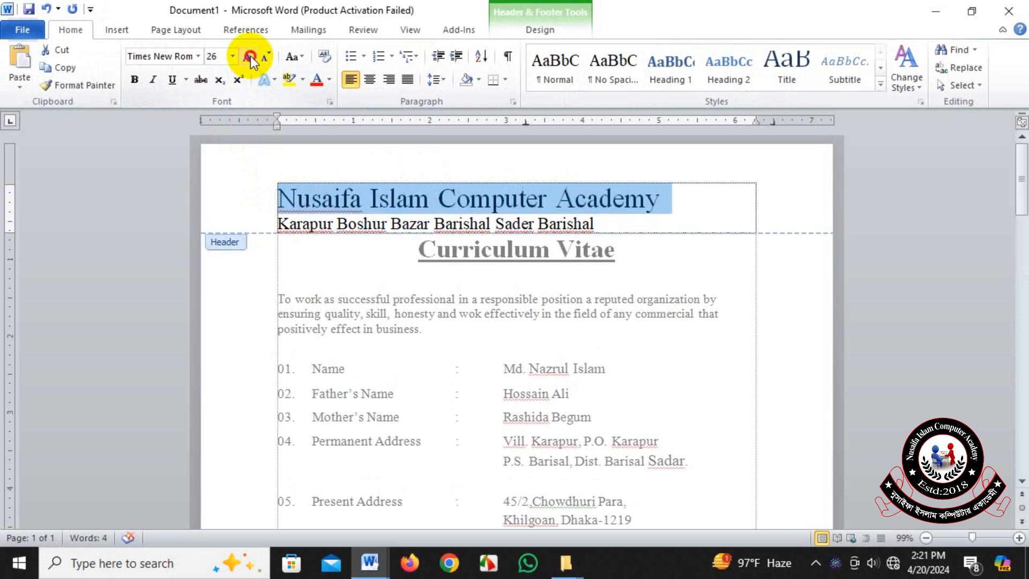
click(249, 57)
click(250, 57)
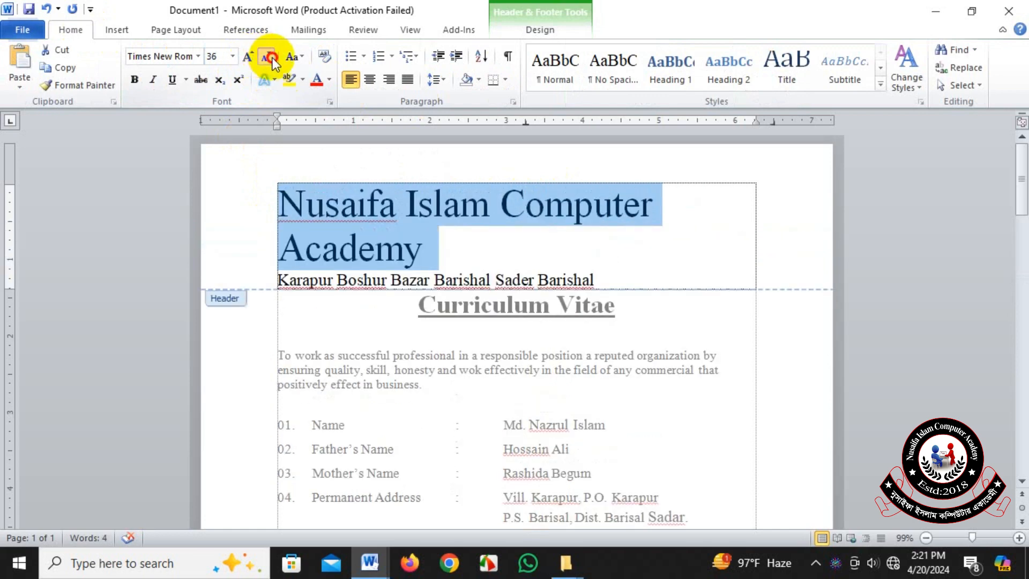
click(272, 56)
Center both the address line and the academy name in the header.
drag(596, 227, 314, 226)
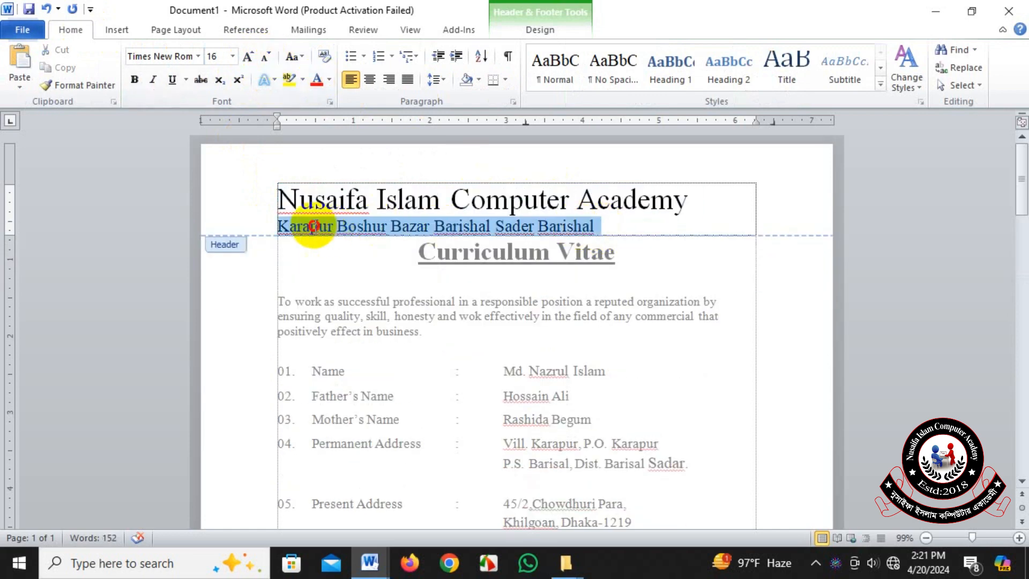
click(368, 79)
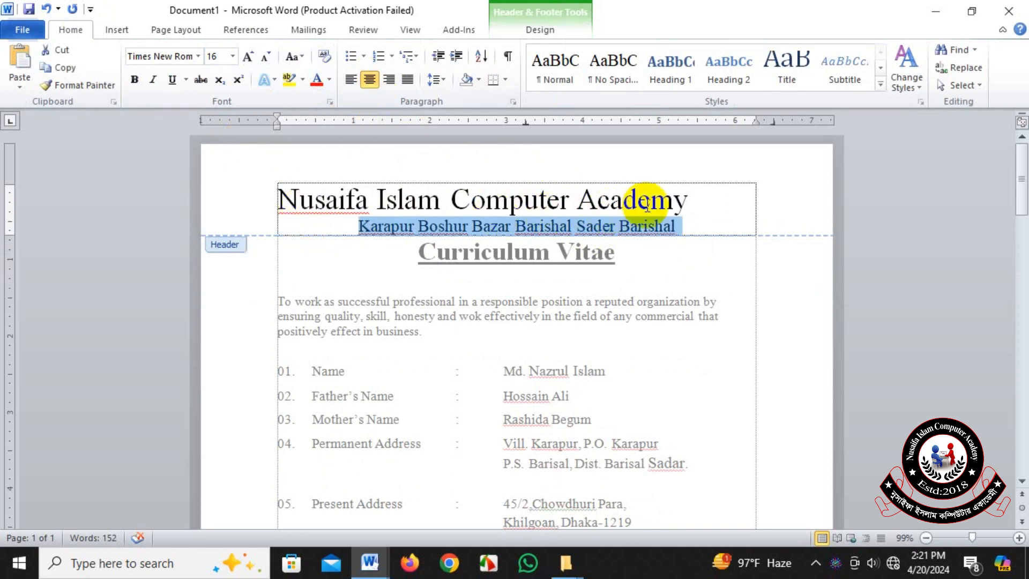
drag(691, 201, 252, 198)
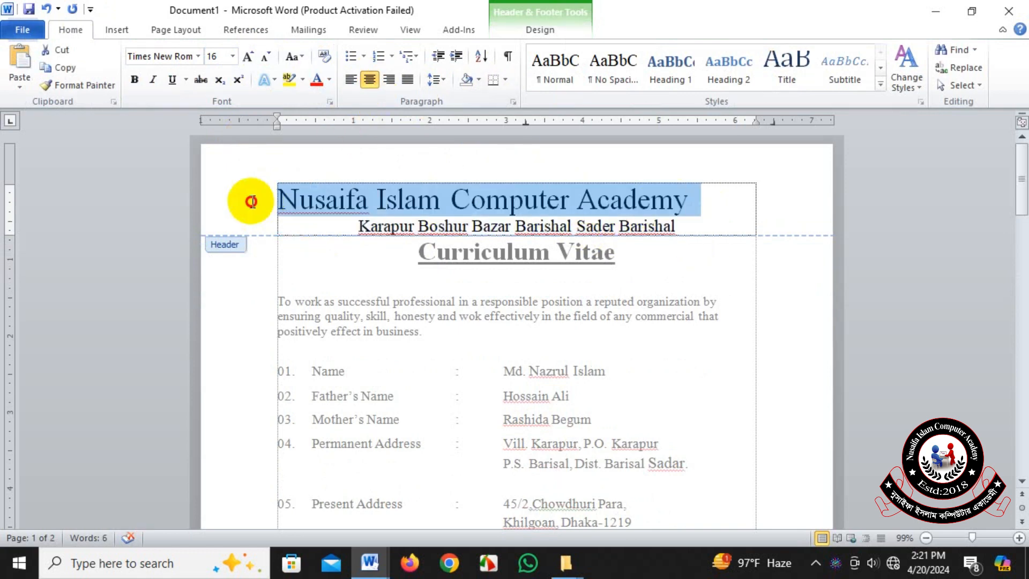
click(369, 79)
Make the academy name in the header bold and color it purple from the standard colors.
drag(719, 201, 279, 200)
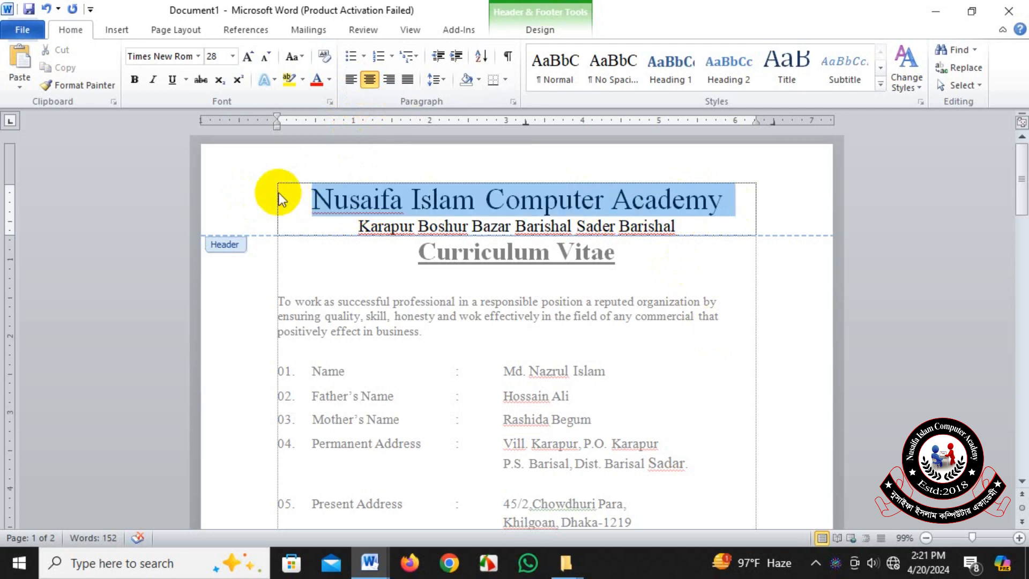
click(133, 78)
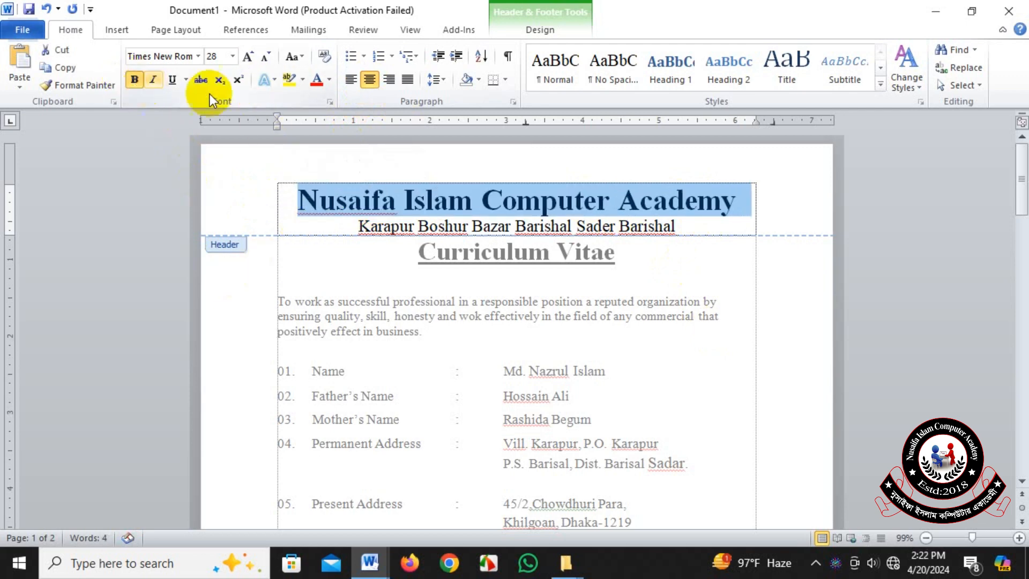
click(329, 79)
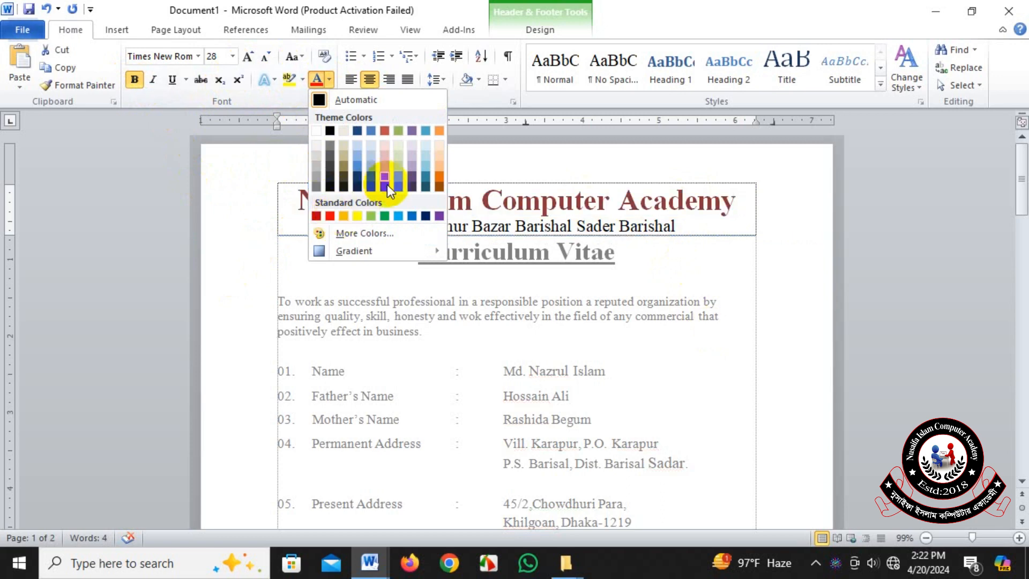
click(439, 216)
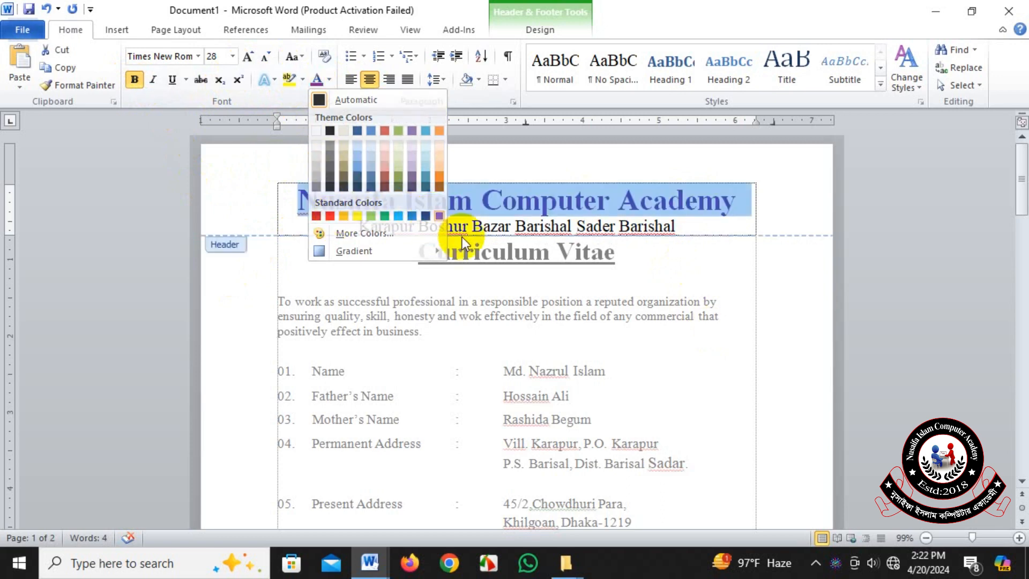
Color the header's address line green from the standard colors.
drag(358, 225, 677, 228)
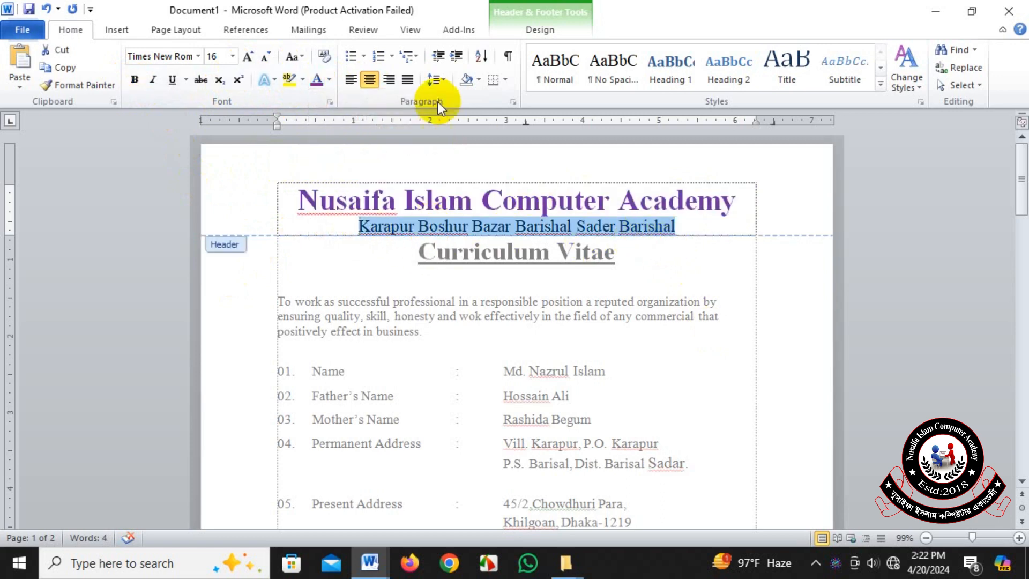
click(329, 79)
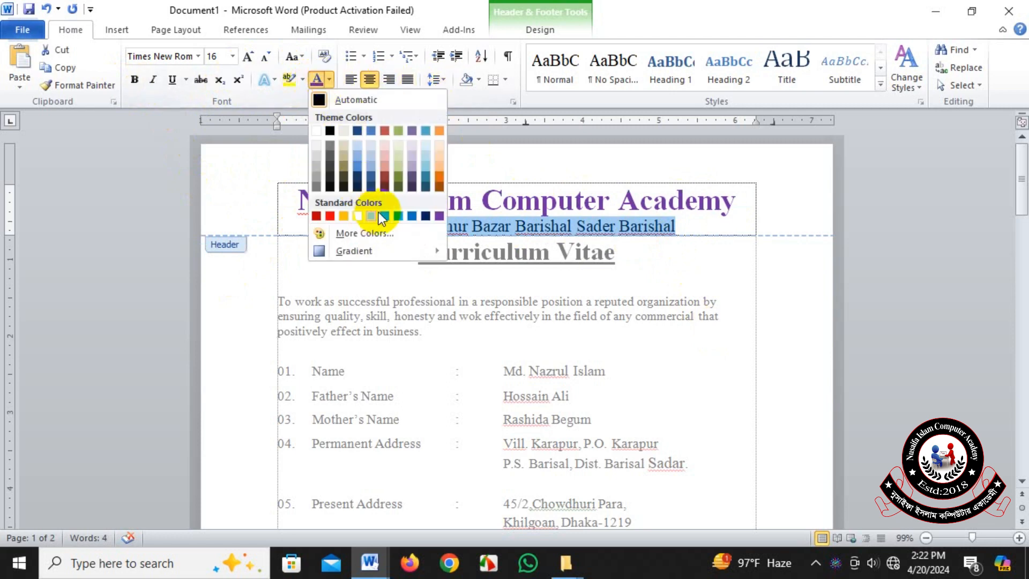
click(384, 215)
click(700, 228)
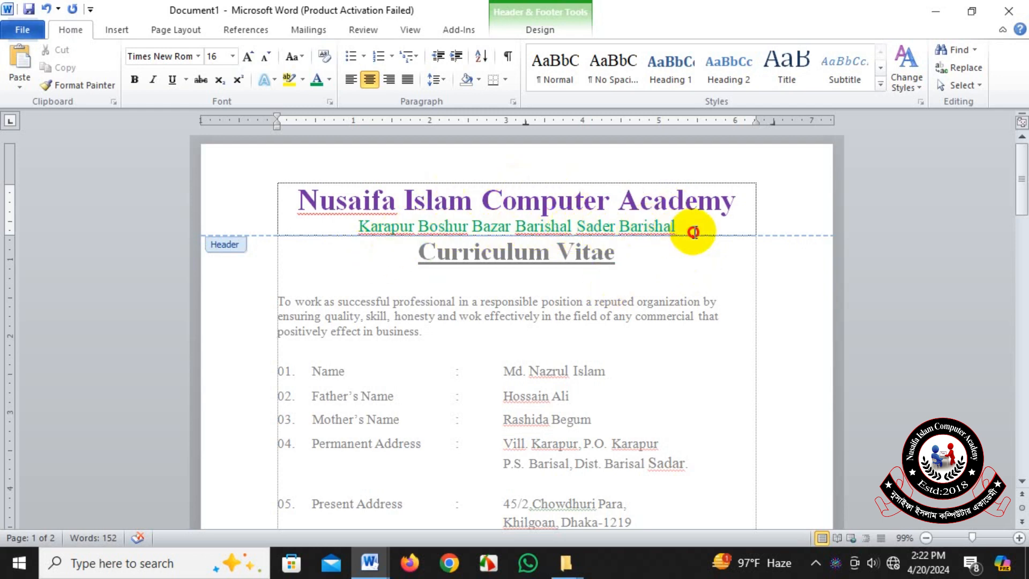
Insert a comma before the last word of the header's address line.
click(612, 228)
key(Right)
text(,)
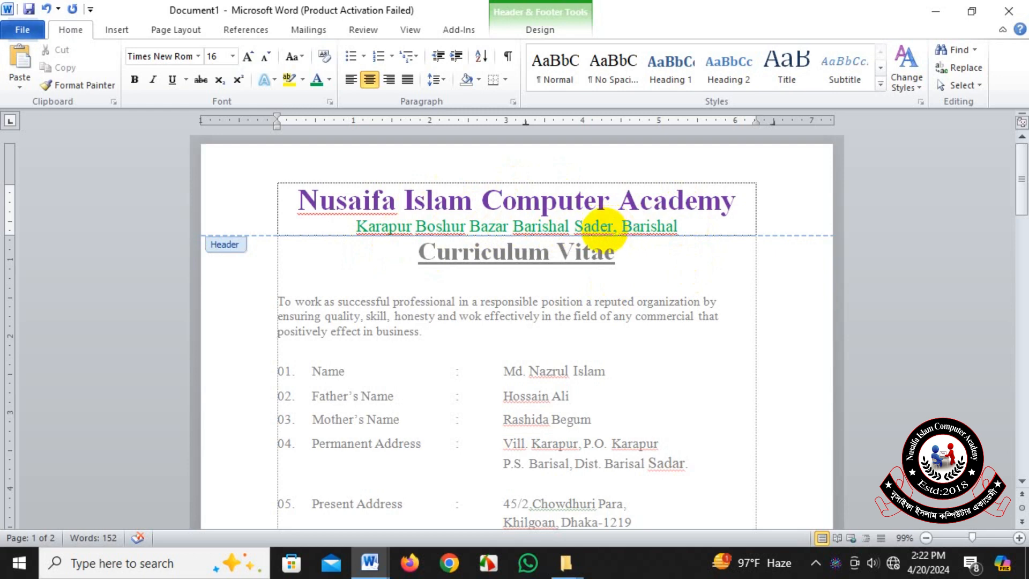
click(697, 237)
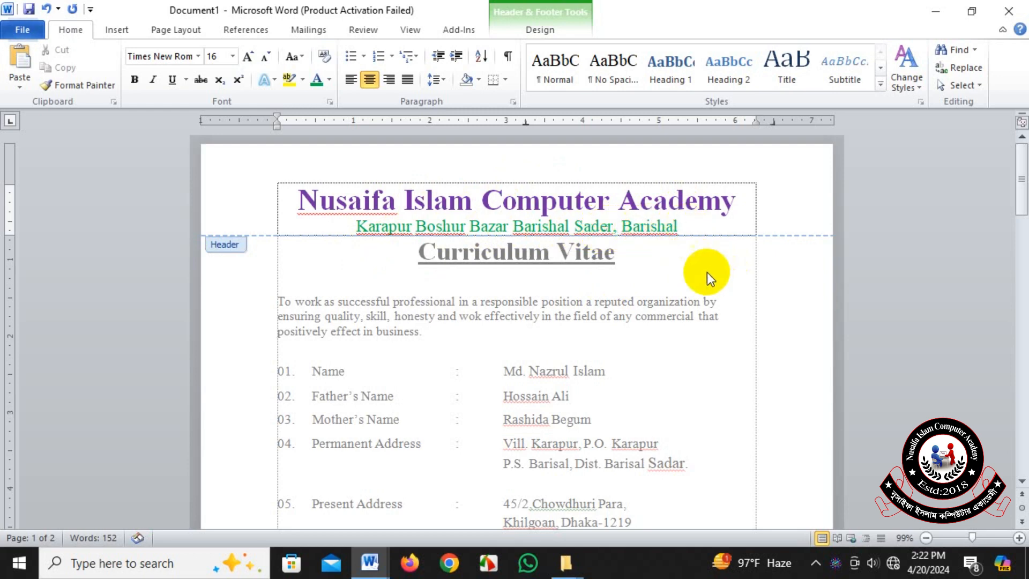
scroll(667, 333, down, 3)
scroll(558, 191, up, 3)
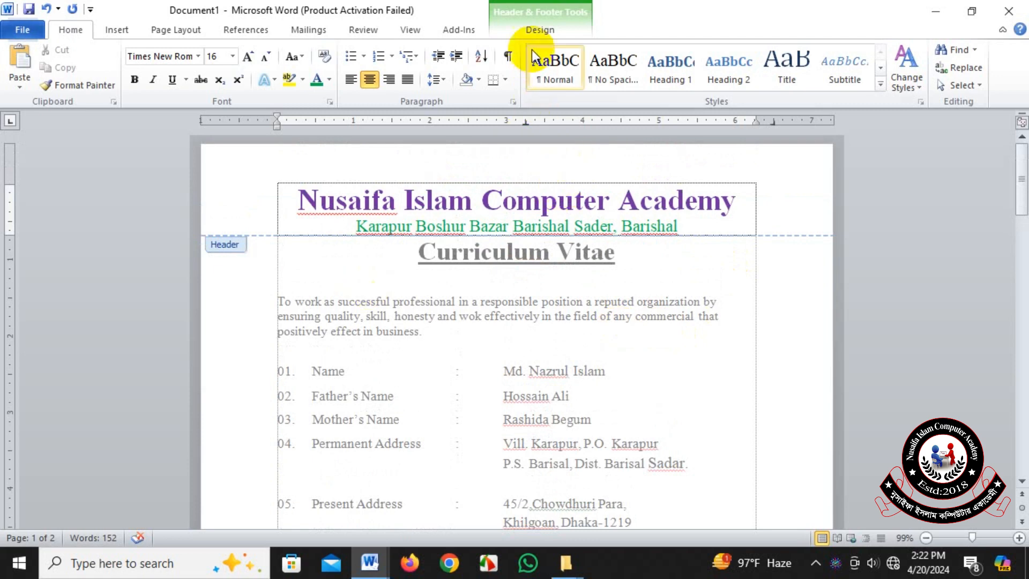
click(542, 37)
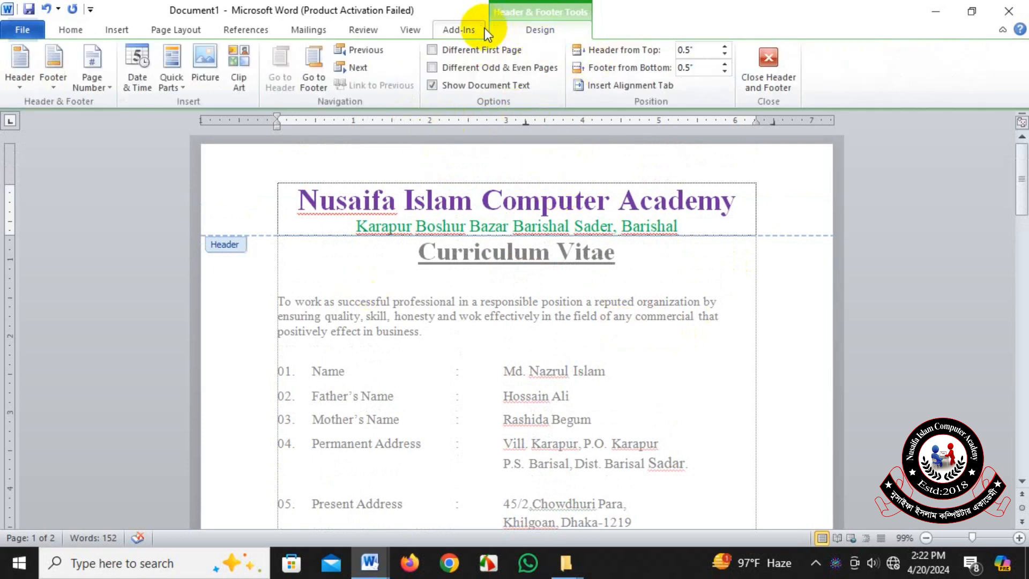
click(115, 29)
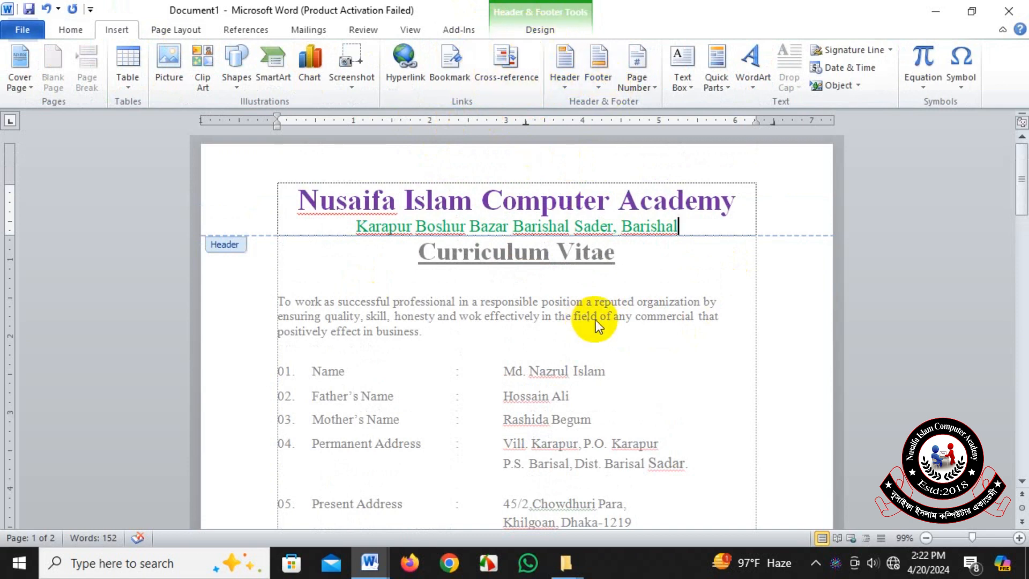
Enter "Mobile-" followed by the academy's mobile number in the footer of the first page.
scroll(596, 320, down, 12)
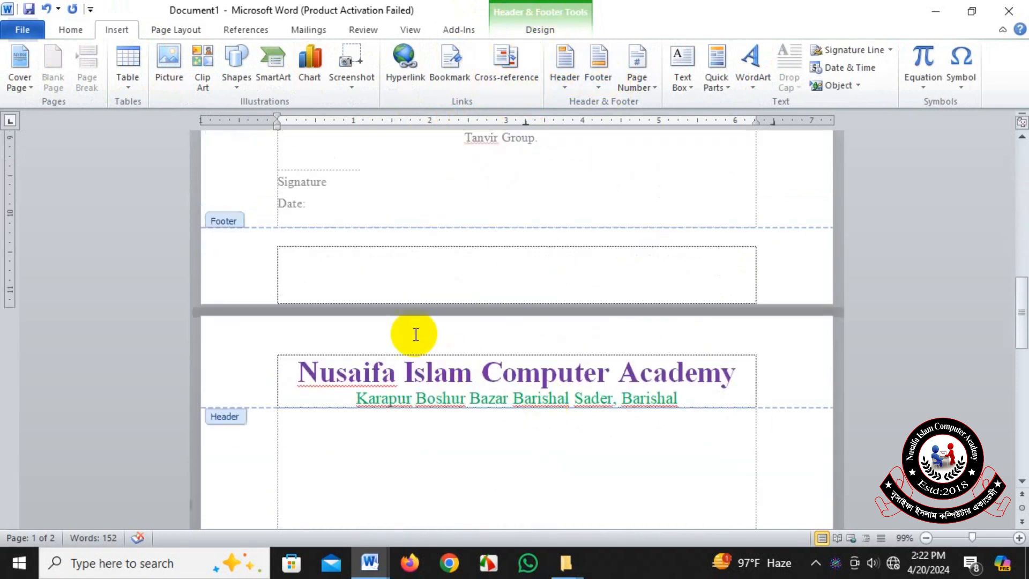
click(283, 257)
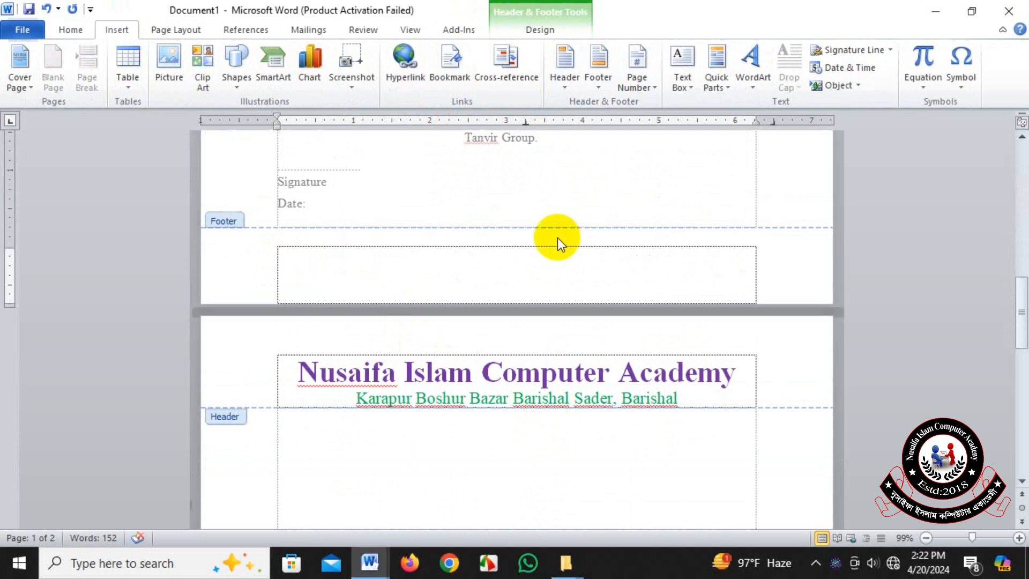
text(Mobile)
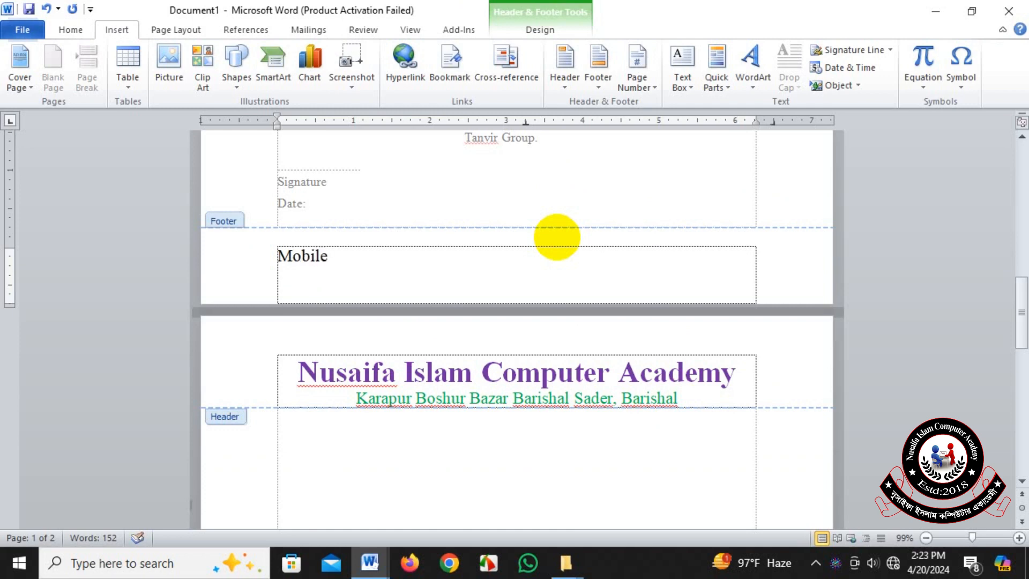
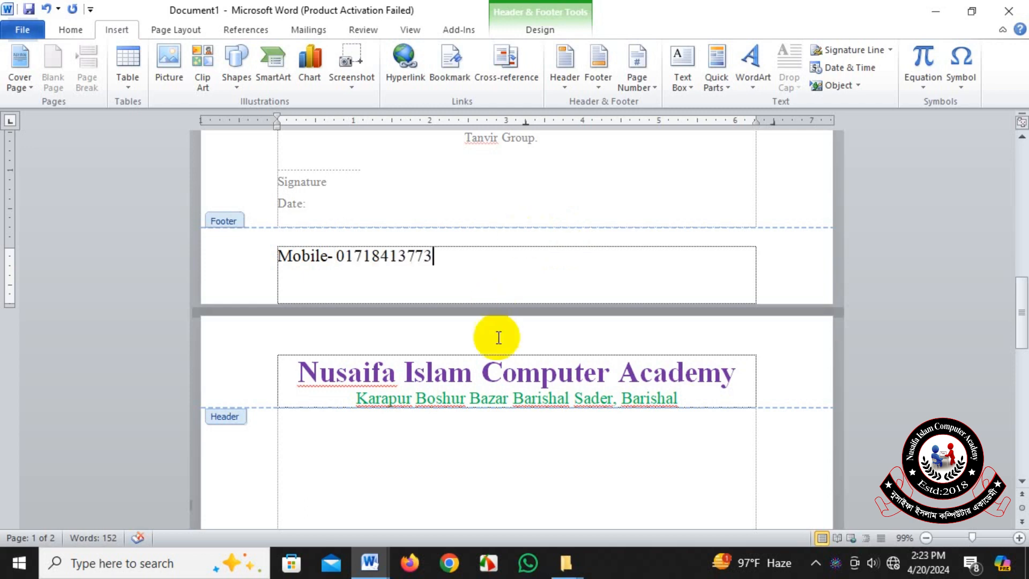
Center the mobile number line in the footer and make it bold.
click(250, 251)
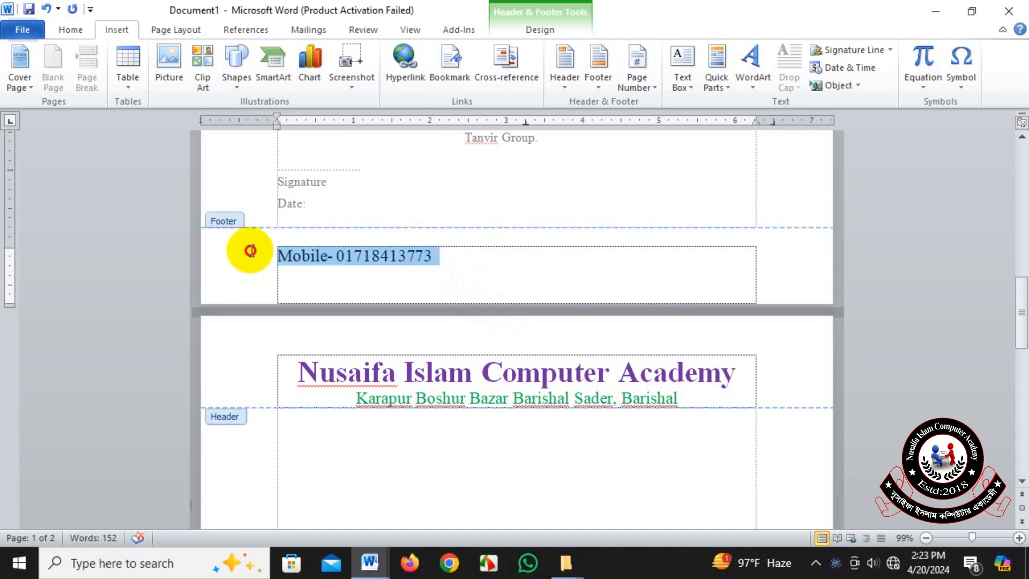
click(72, 29)
click(369, 79)
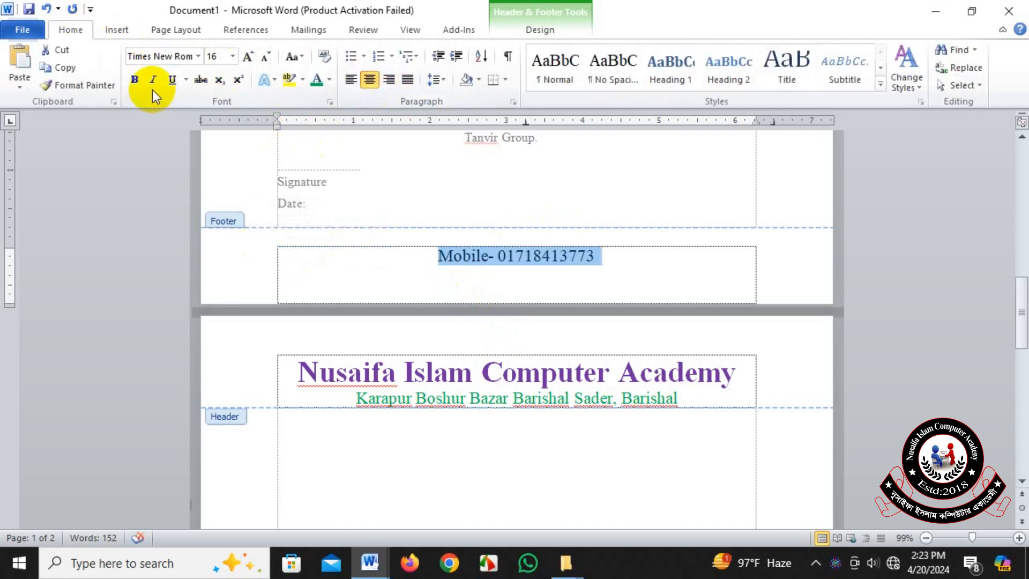
click(135, 79)
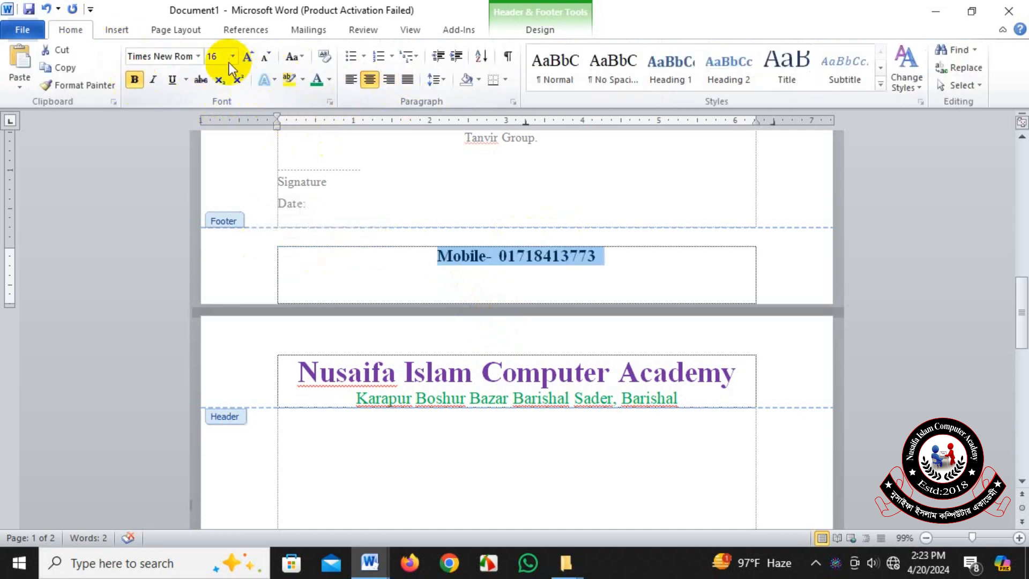
Enlarge the mobile number line in the footer to 24 pt and color it red from the standard colors.
click(247, 57)
click(247, 57)
click(247, 58)
click(247, 58)
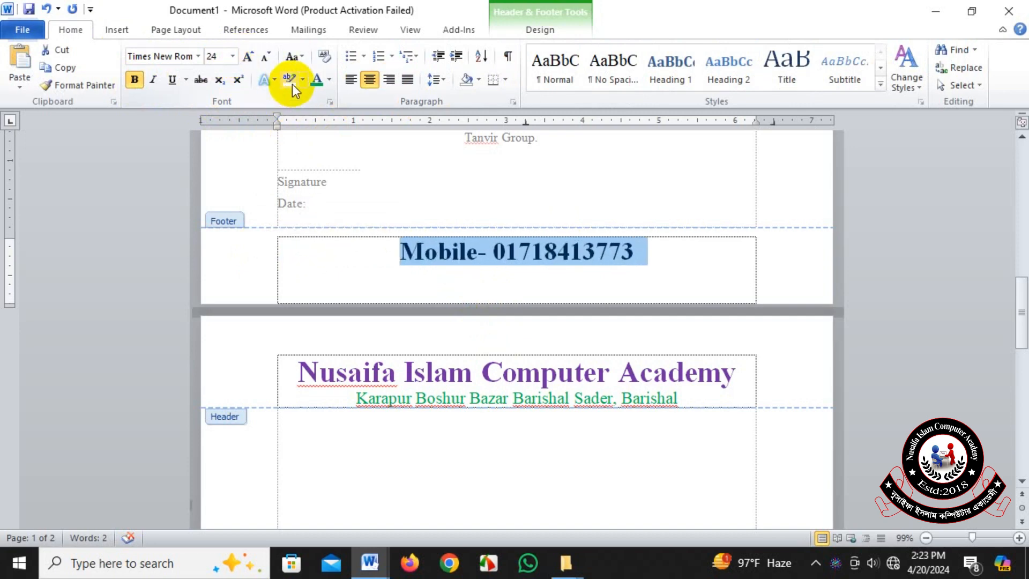
click(329, 80)
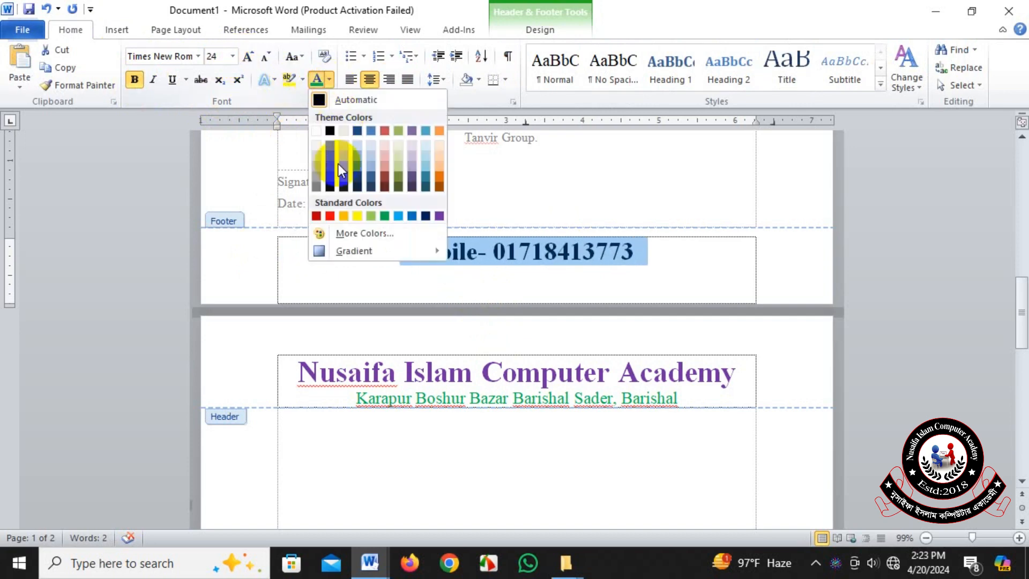
click(330, 217)
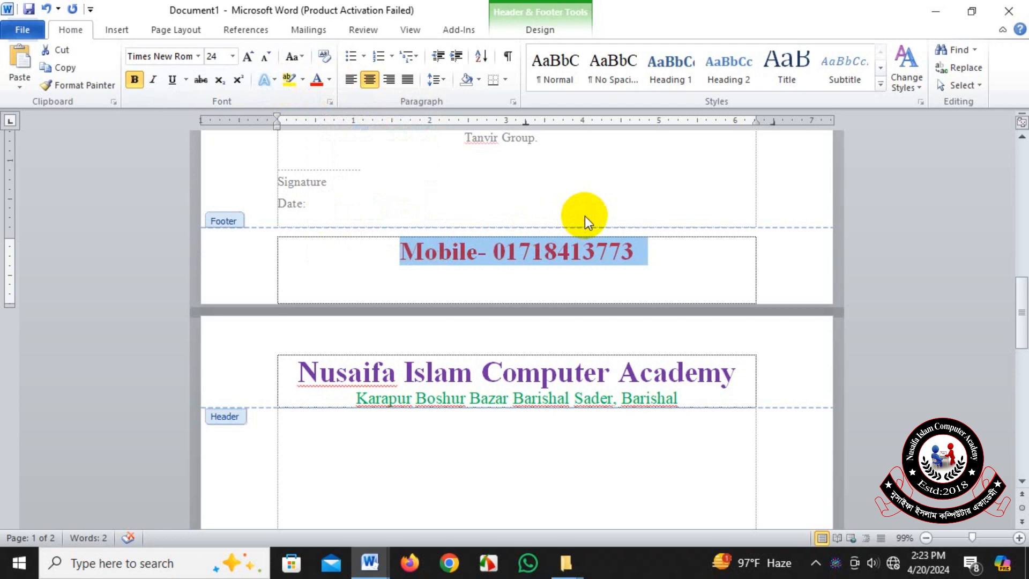
Review the header and footer on both pages, and close header and footer editing to return to the document body.
scroll(584, 216, up, 13)
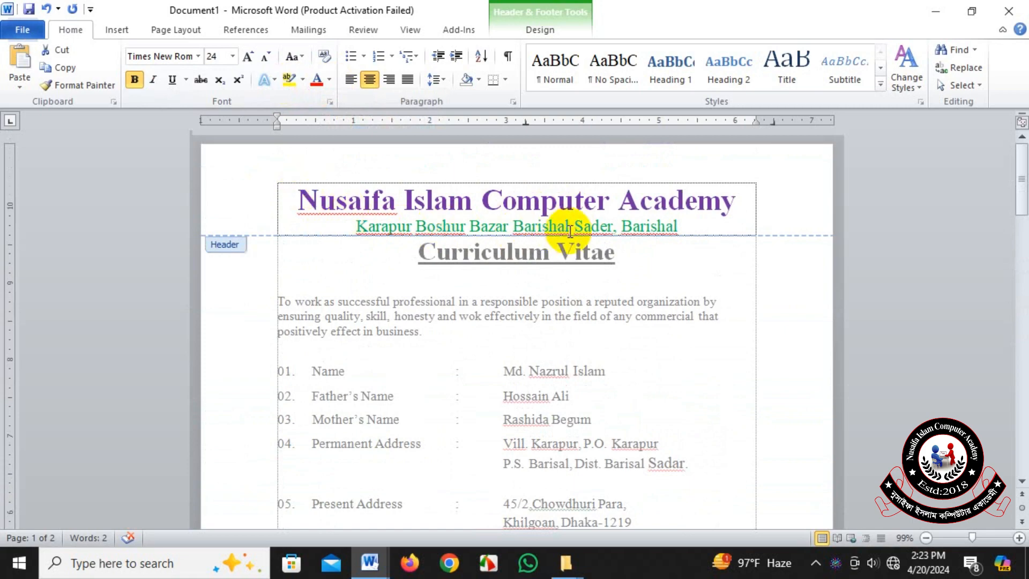
scroll(626, 285, down, 2)
scroll(484, 279, up, 2)
scroll(603, 441, down, 10)
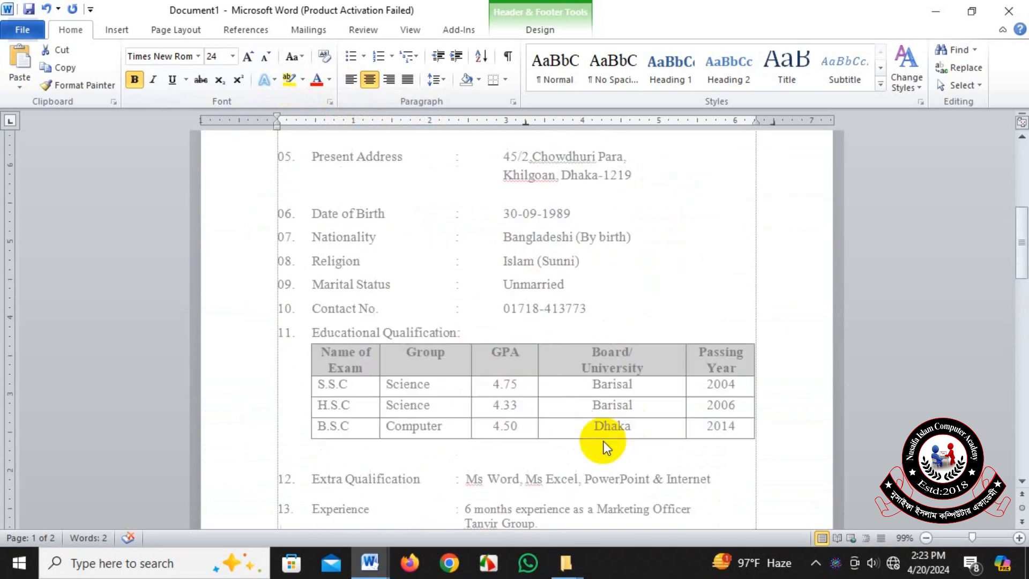
scroll(519, 427, down, 1)
scroll(520, 427, up, 10)
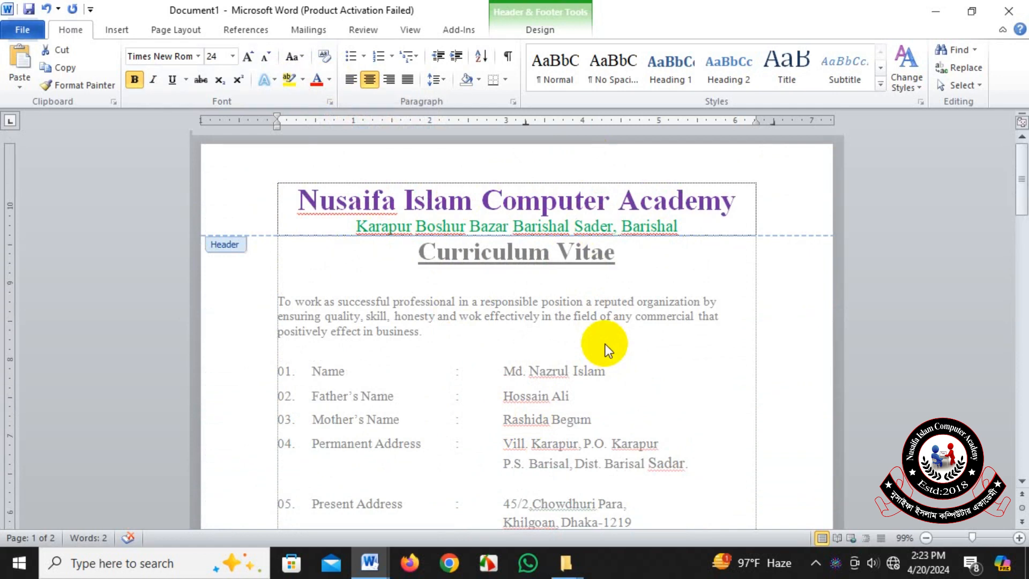
click(528, 30)
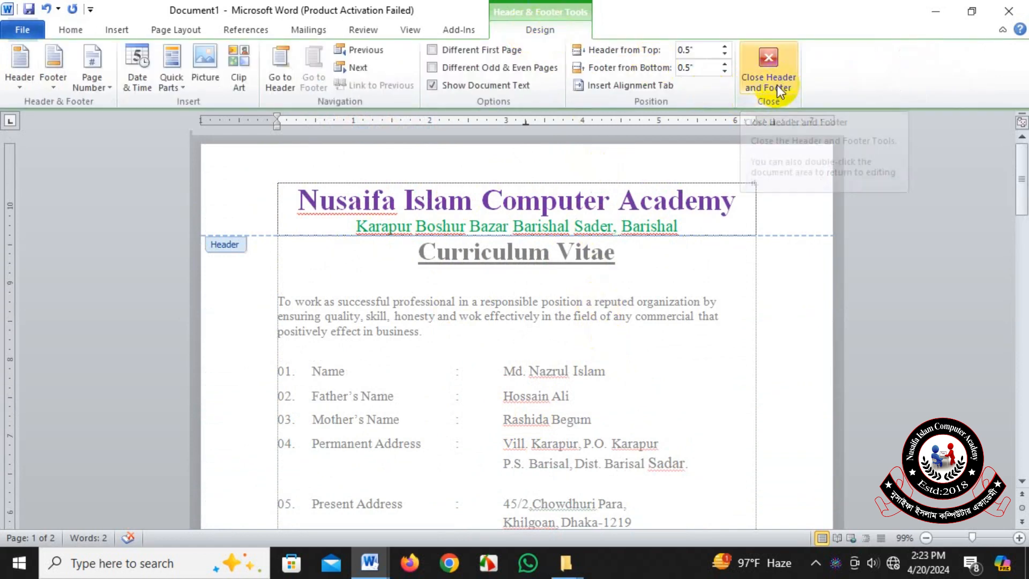
double_click(753, 361)
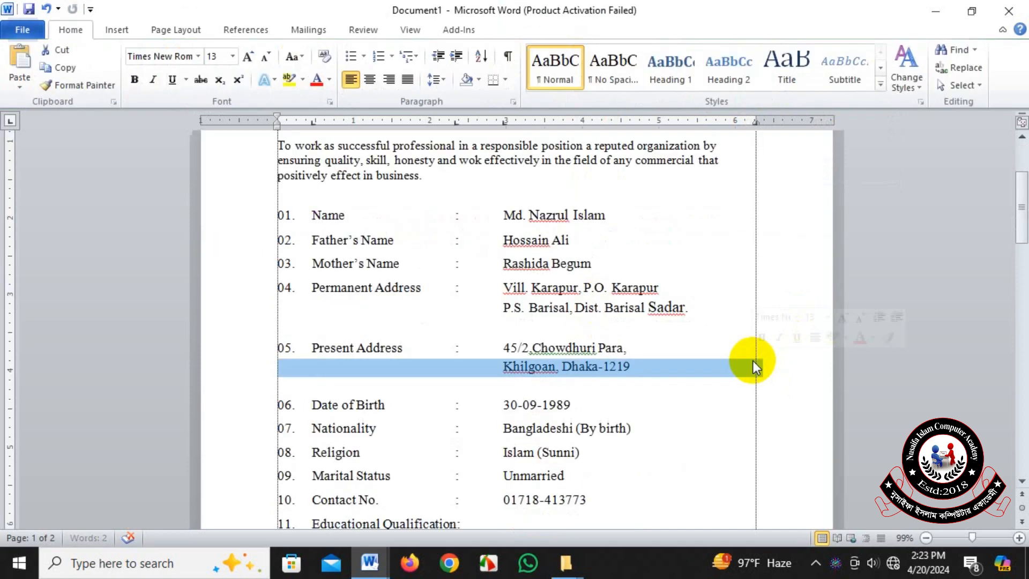
click(712, 293)
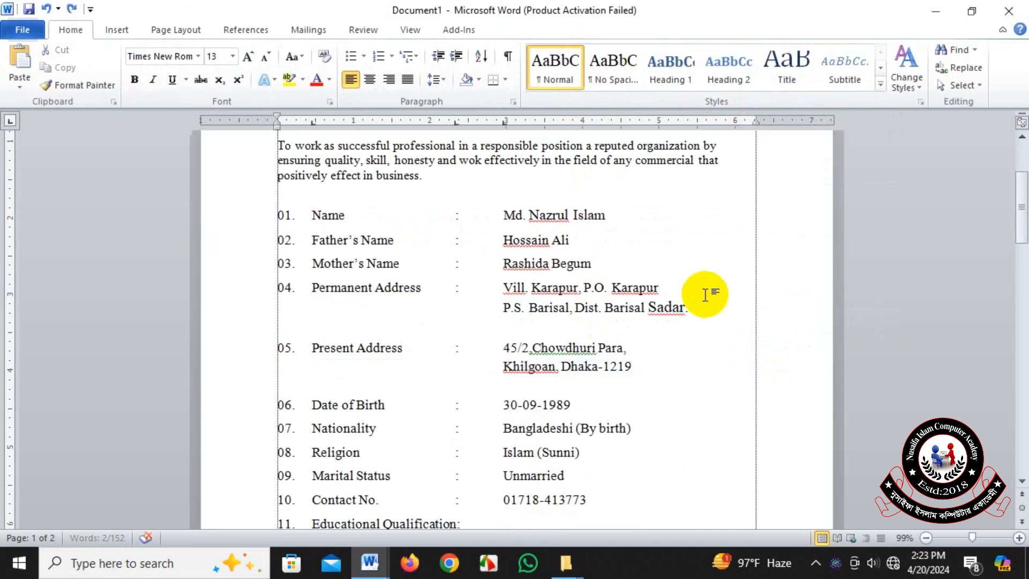
Insert blank pages from the start of the second page until the document has six pages.
scroll(705, 292, up, 5)
scroll(541, 294, down, 8)
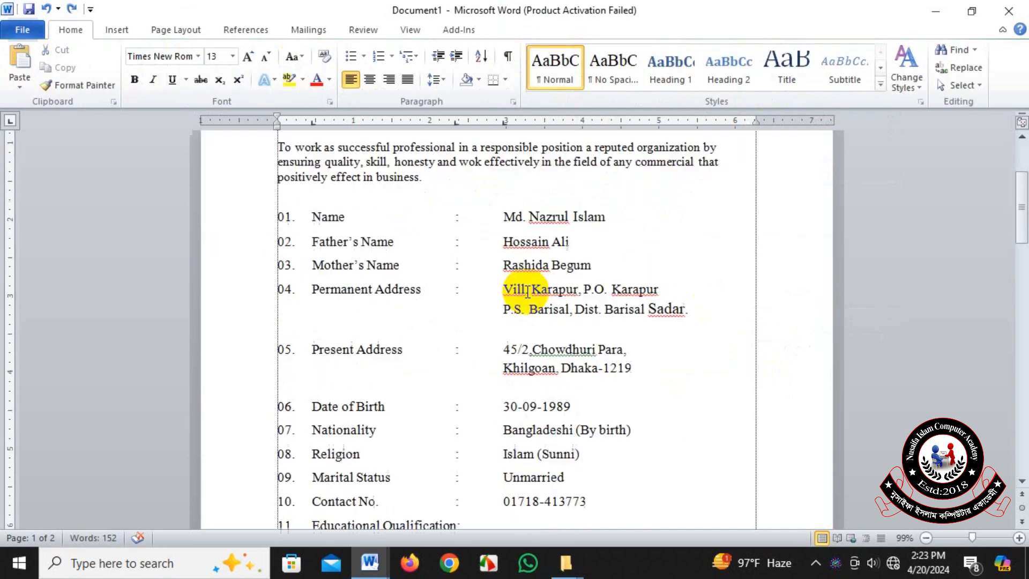
scroll(529, 292, down, 1)
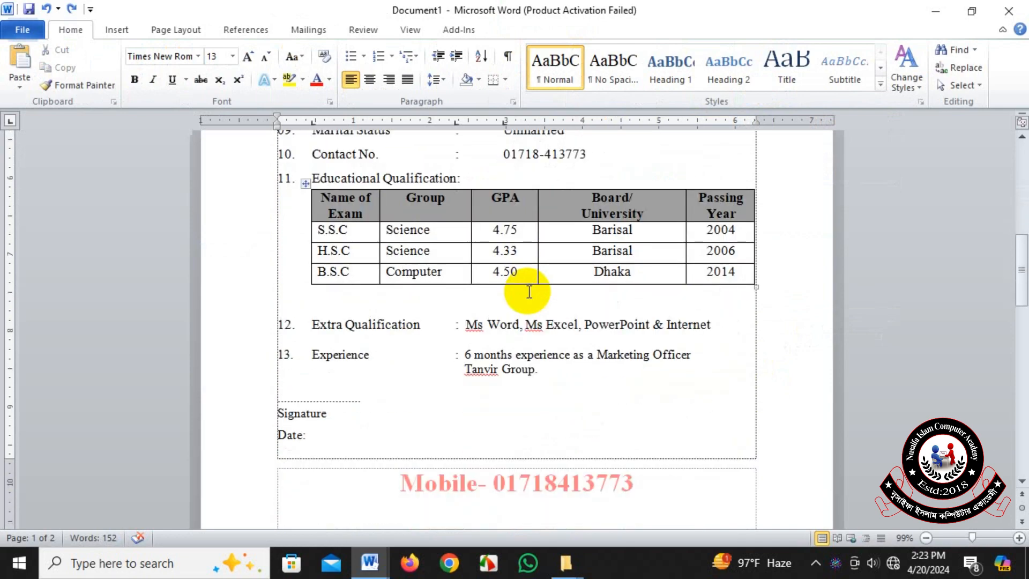
scroll(529, 292, up, 10)
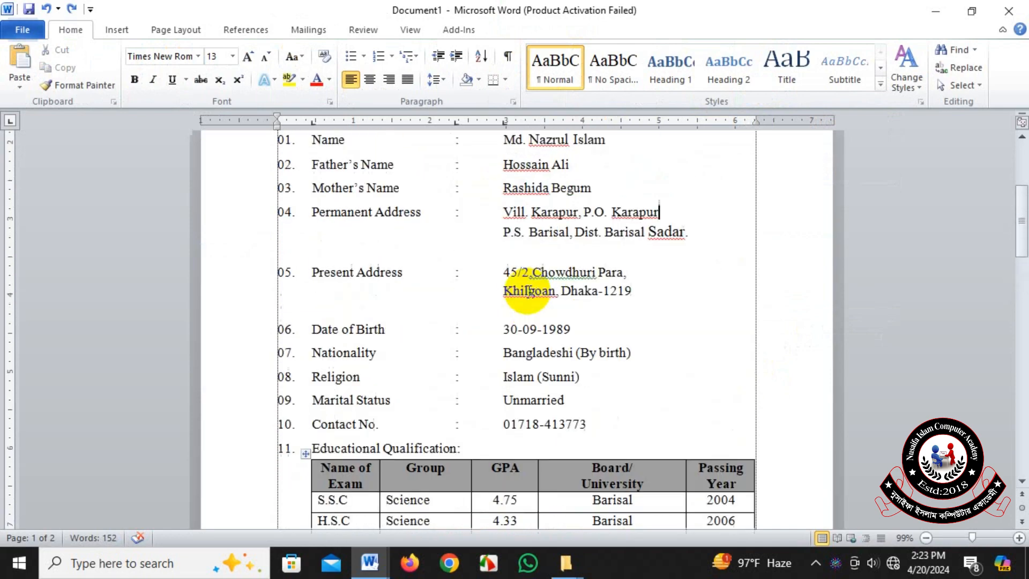
scroll(513, 292, down, 20)
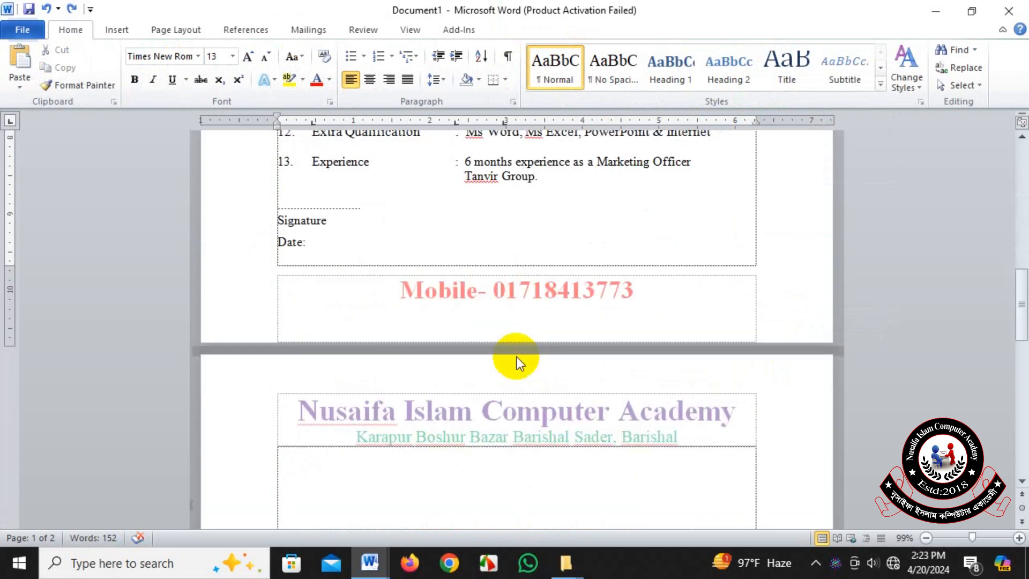
scroll(357, 333, down, 6)
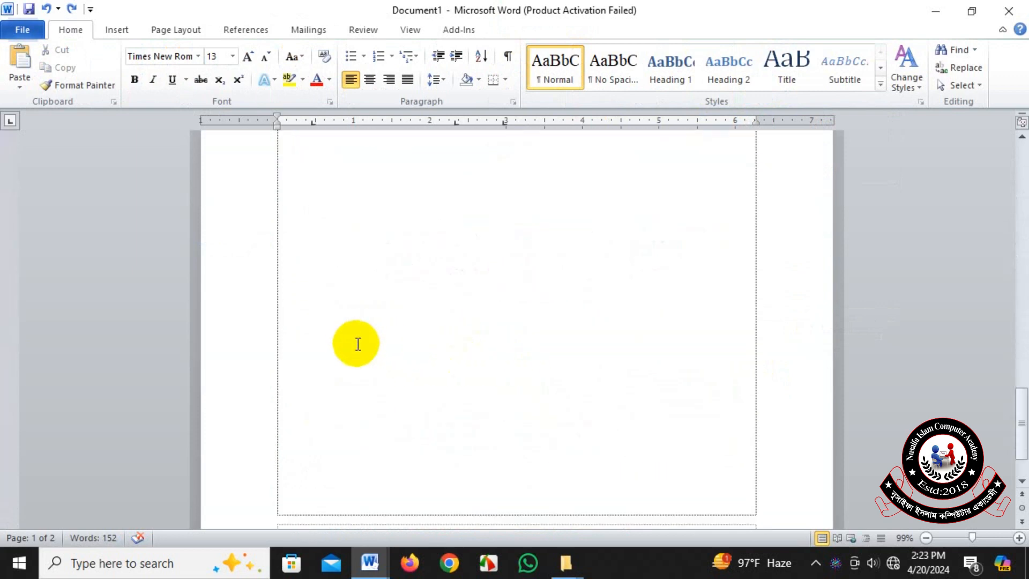
click(288, 418)
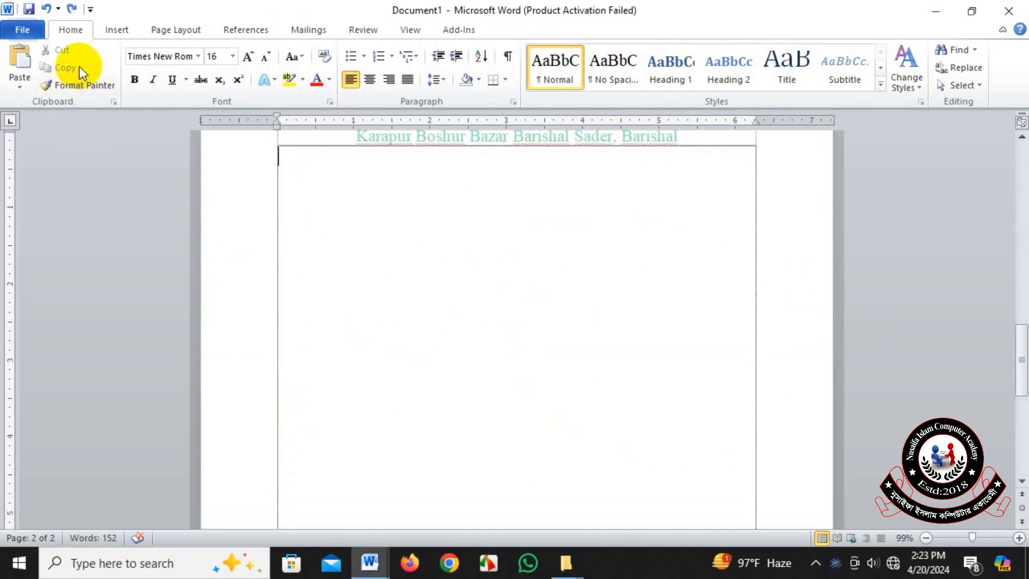
click(117, 31)
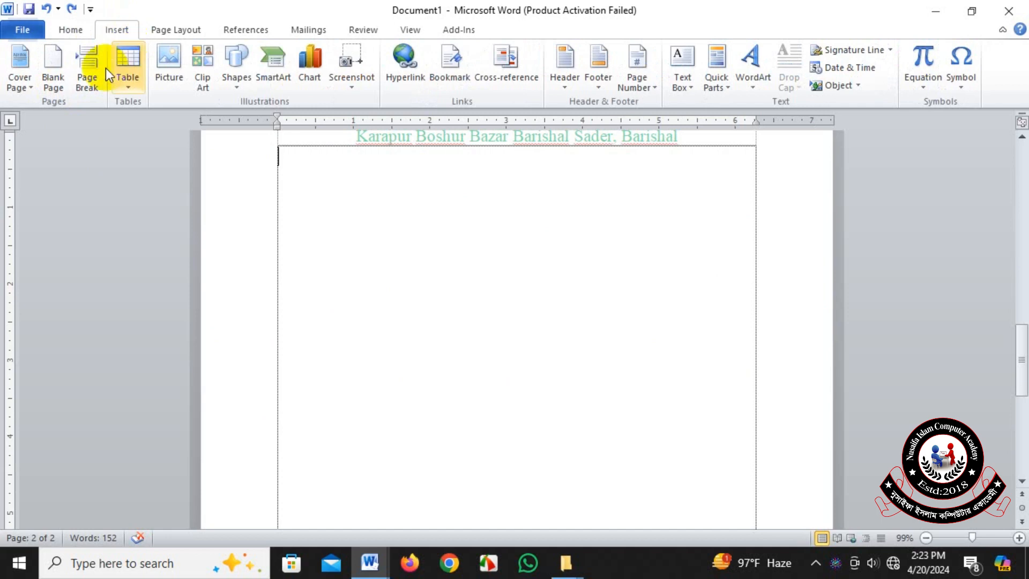
click(56, 88)
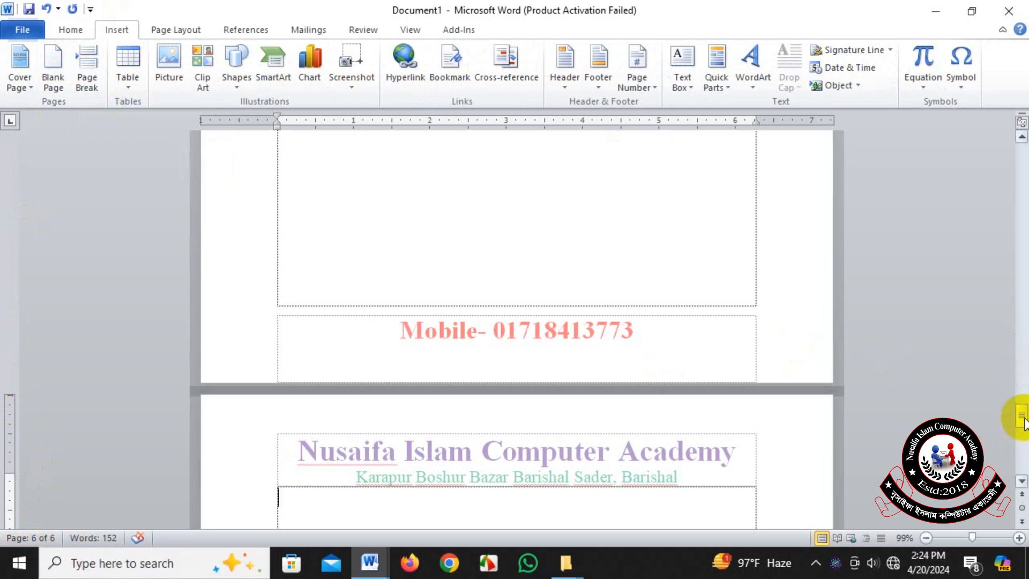
Remove the academy header and the mobile number footer from all pages of the CV document.
drag(1024, 418, 1023, 201)
drag(1023, 209, 1023, 365)
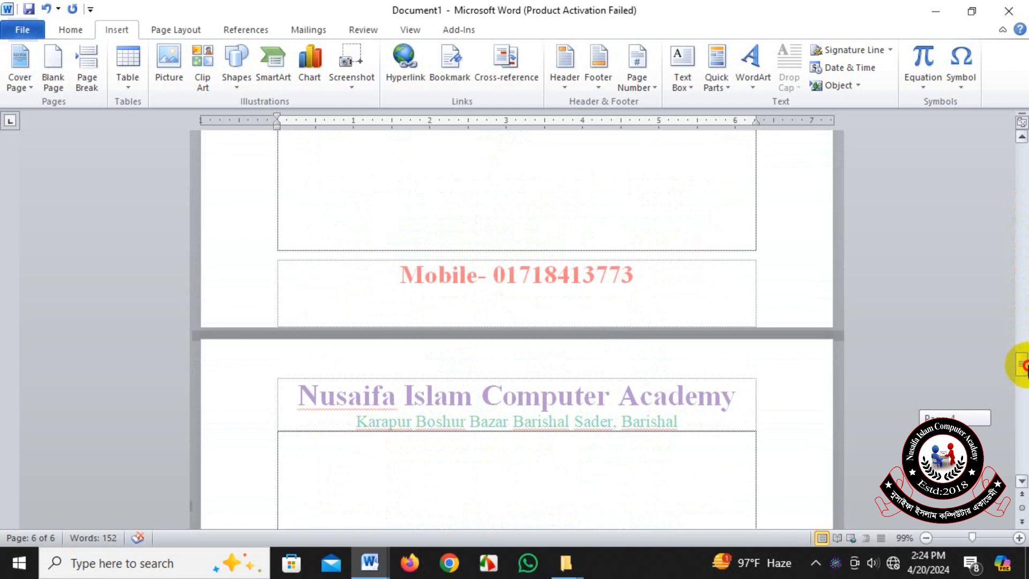
drag(1024, 365, 1023, 368)
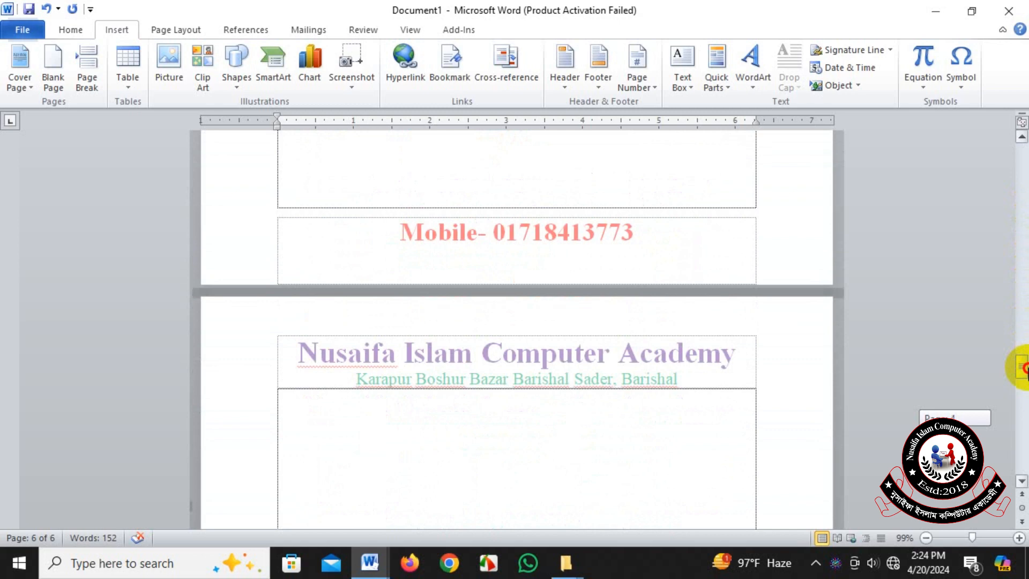
drag(1024, 367, 1005, 164)
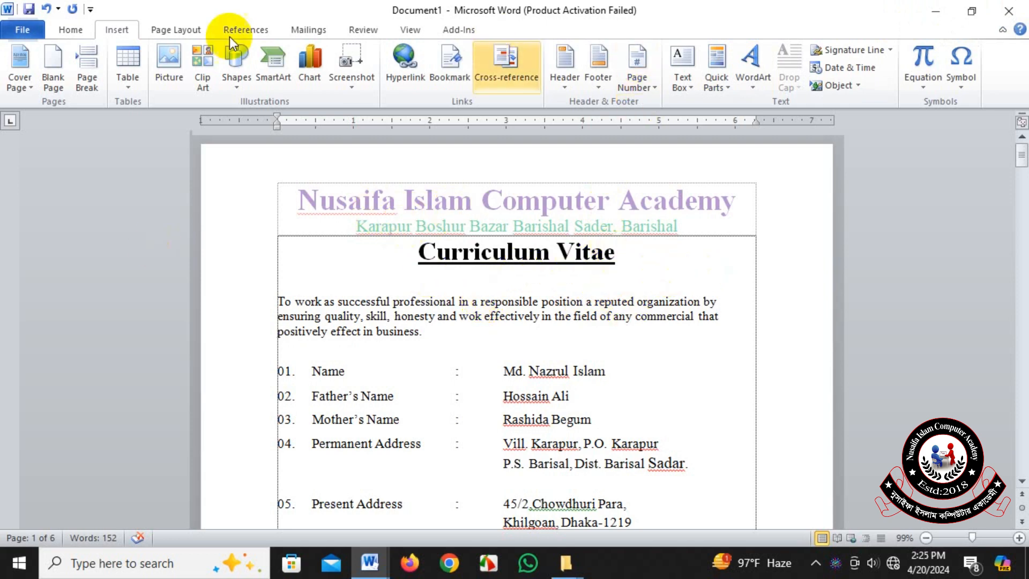
click(564, 83)
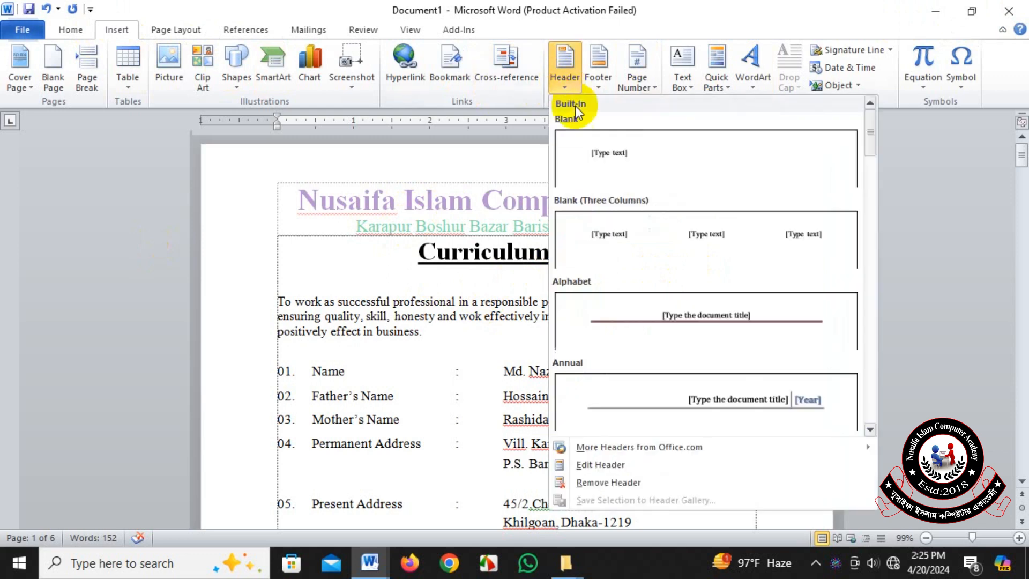
click(637, 485)
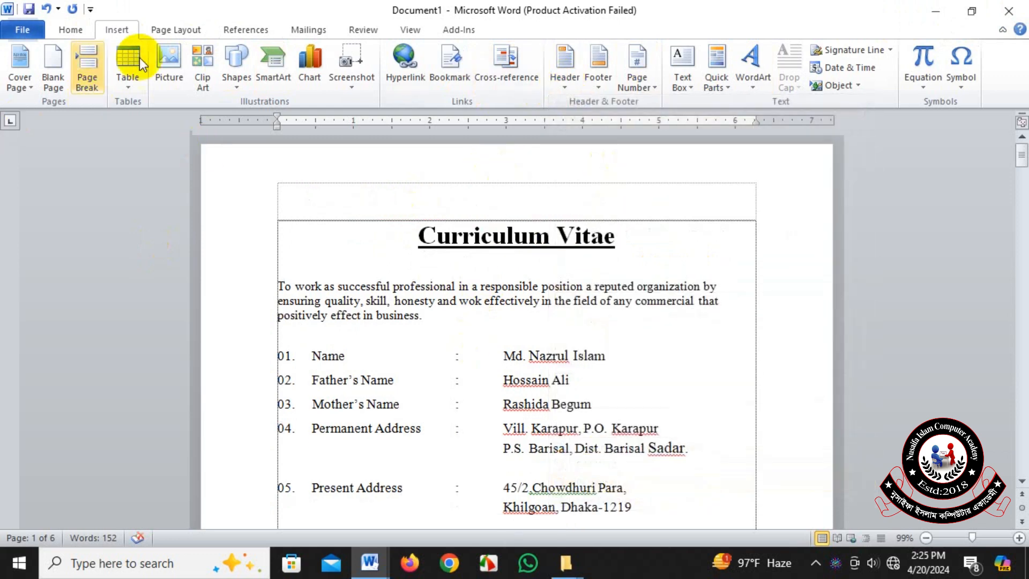
click(599, 91)
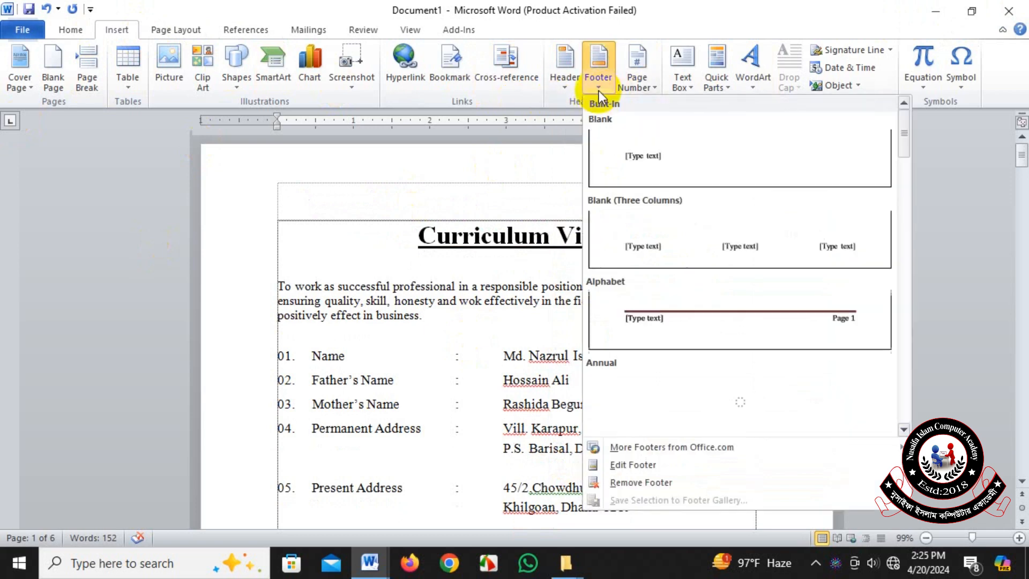
click(664, 485)
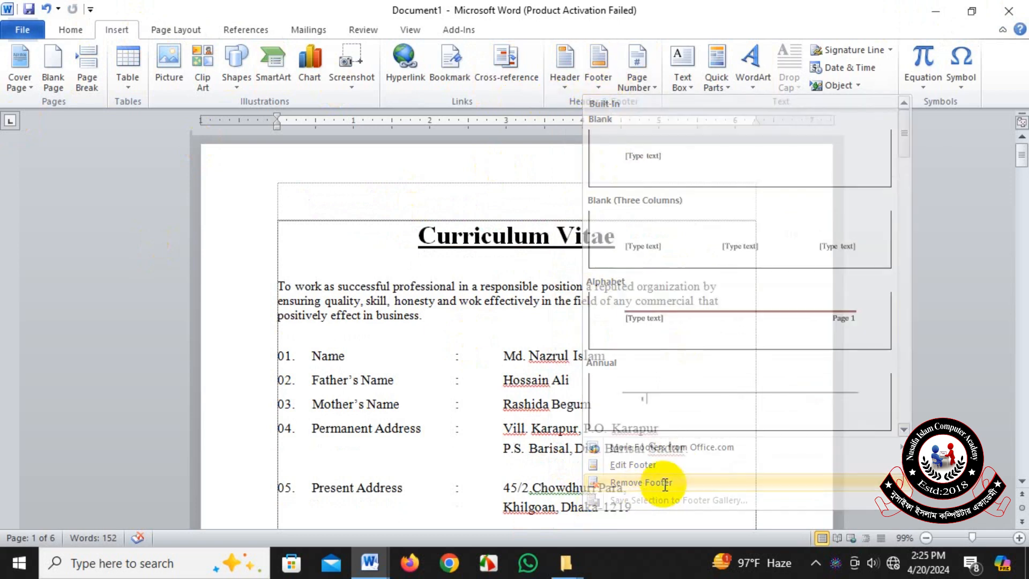
scroll(678, 318, down, 3)
scroll(678, 318, down, 20)
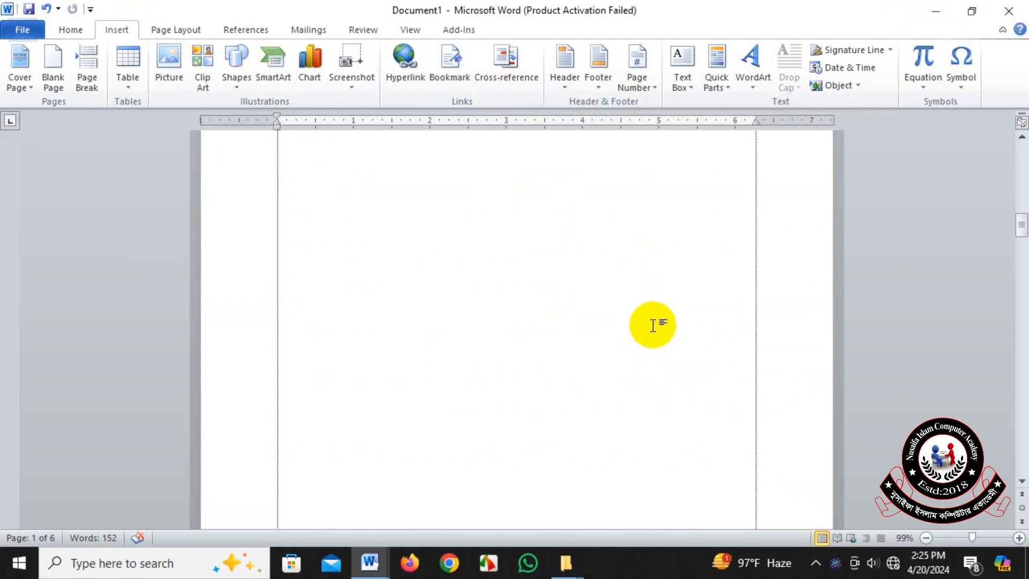
scroll(652, 326, up, 15)
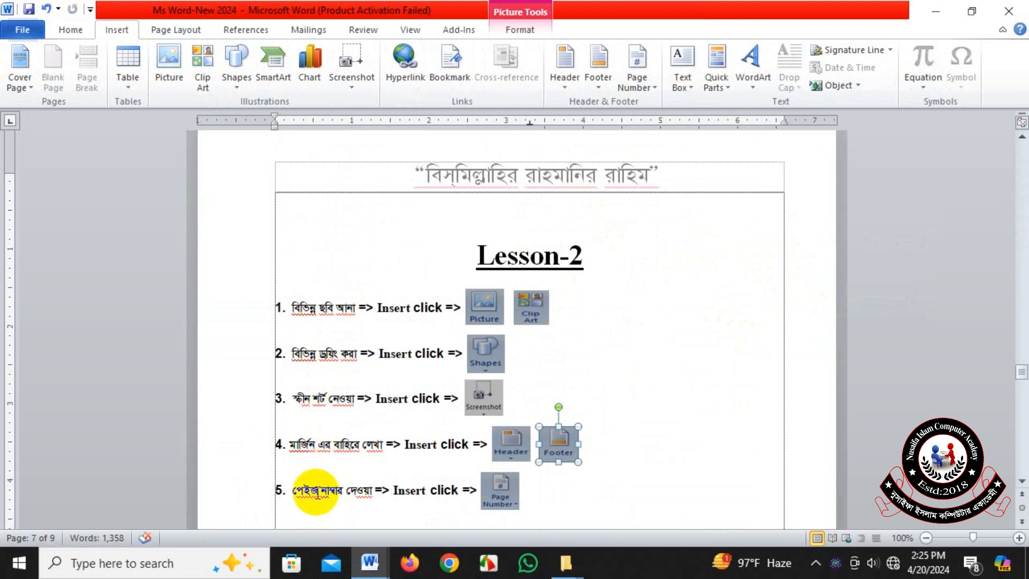
Point out topic 5 on page numbering and its Page Number picture in the Lesson-2 list of Ms Word-New 2024.
drag(294, 490, 376, 493)
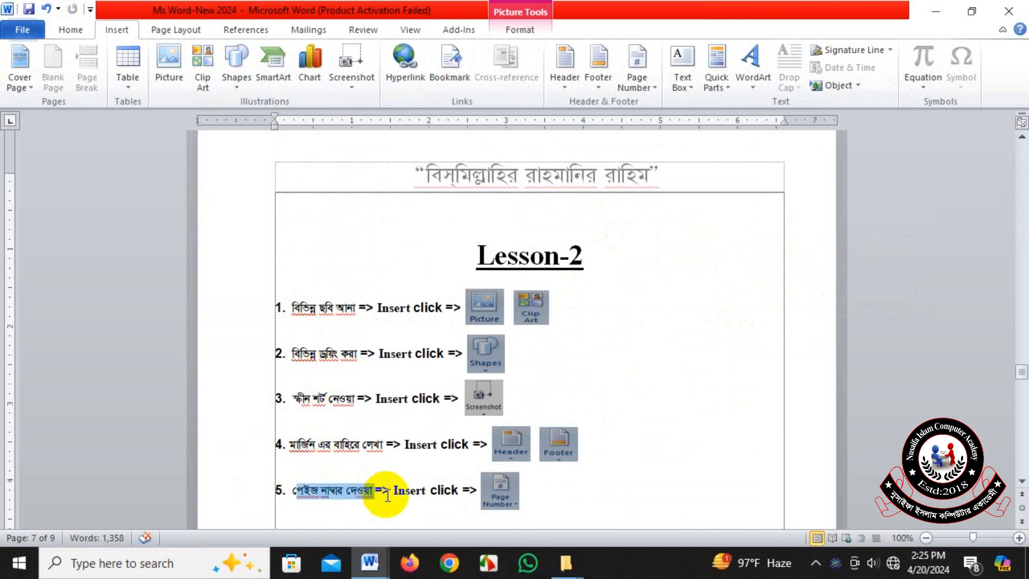
click(411, 490)
click(502, 501)
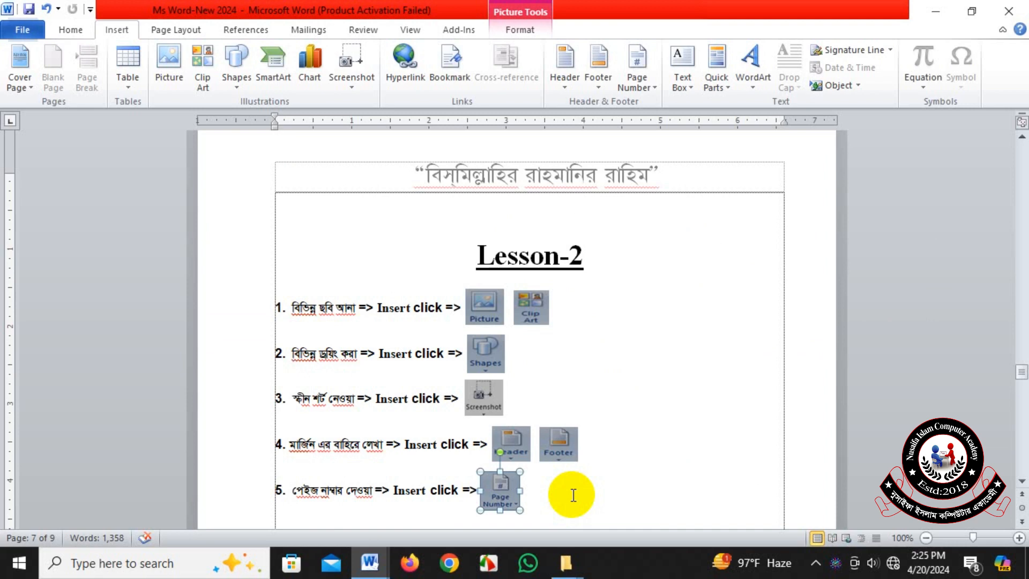
Switch to Document1, insert Plain Number 1 page numbers at the top of the pages, and close header editing.
click(377, 551)
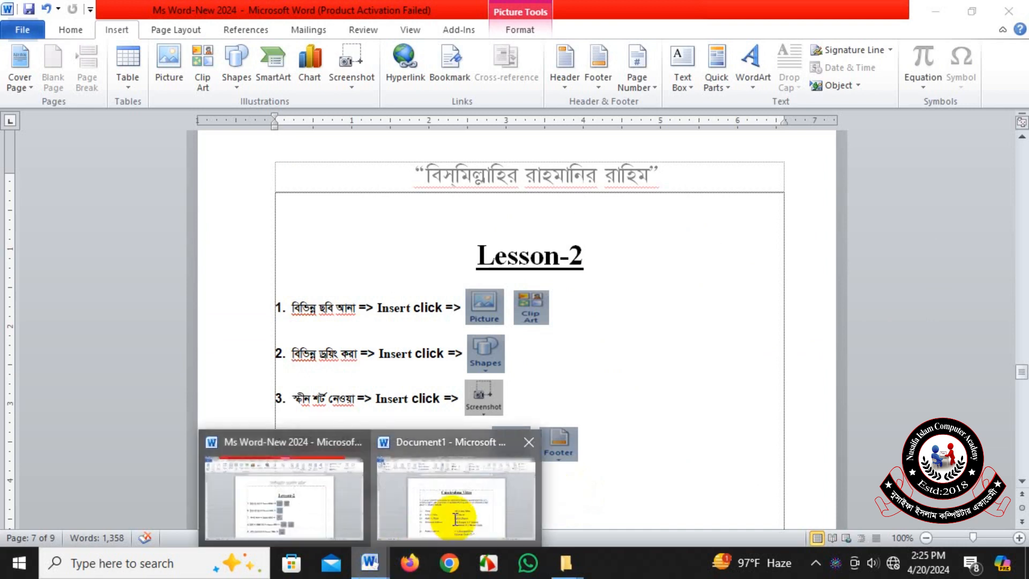
click(455, 518)
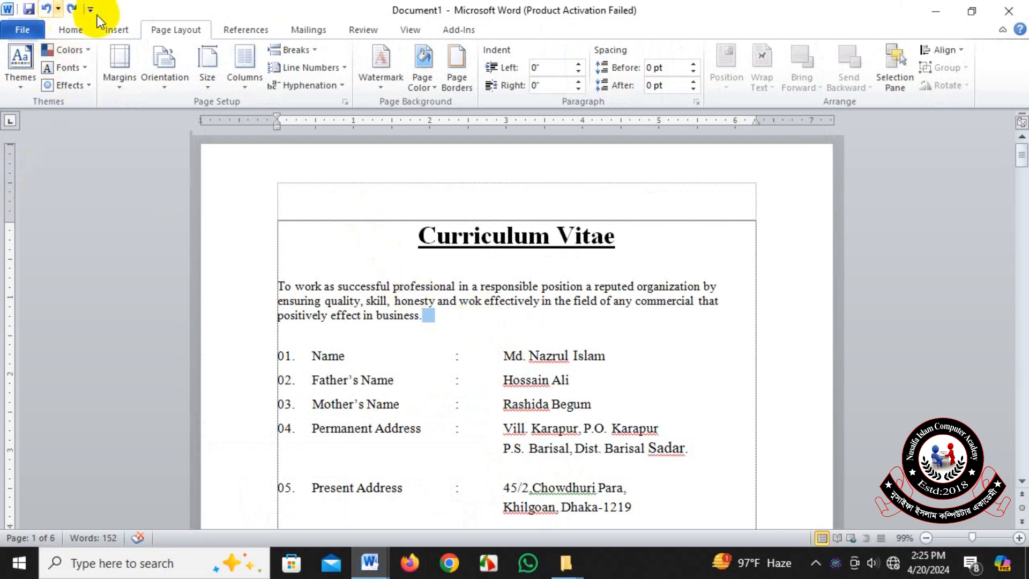
click(131, 31)
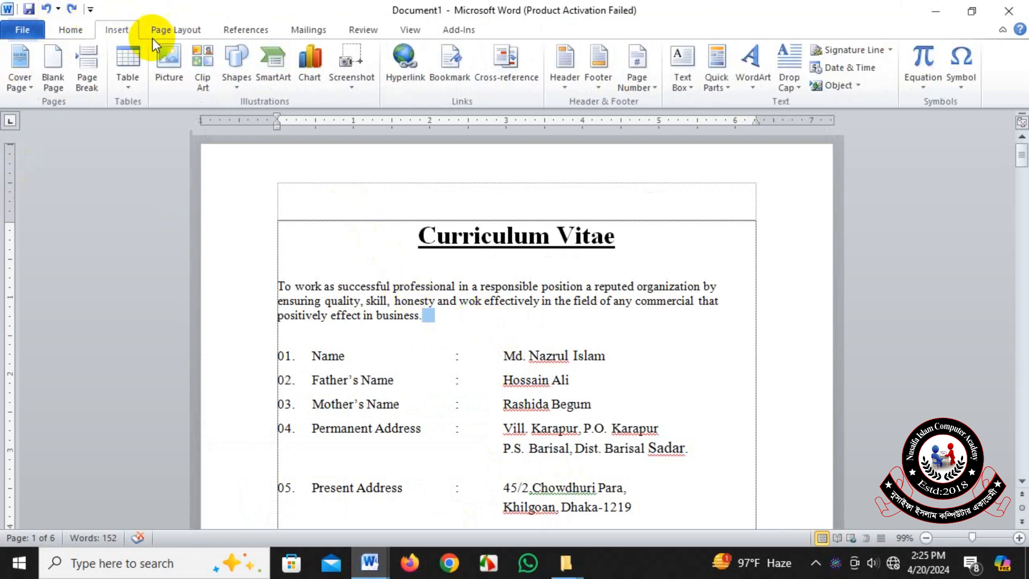
click(654, 87)
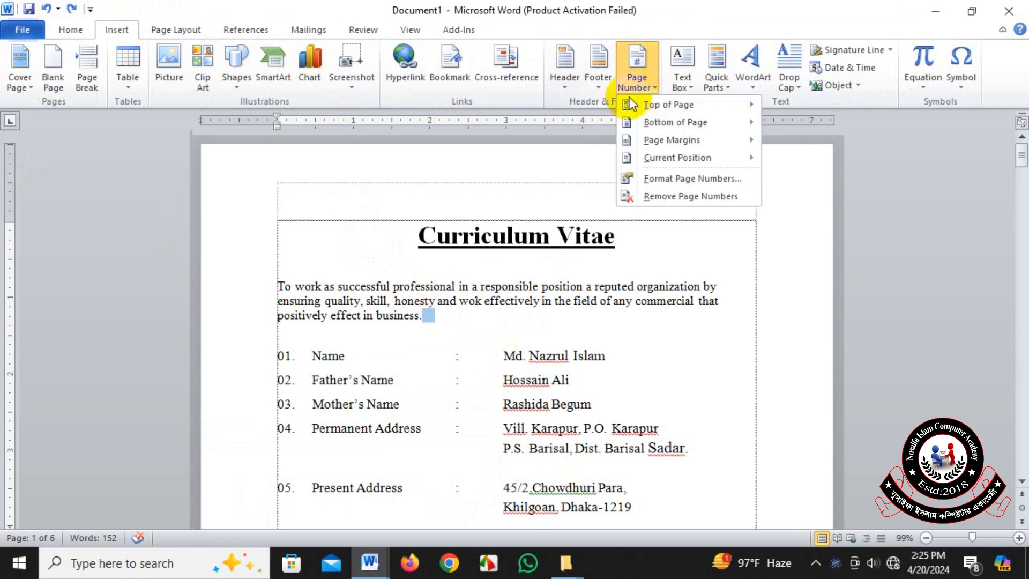
mouse_move(670, 110)
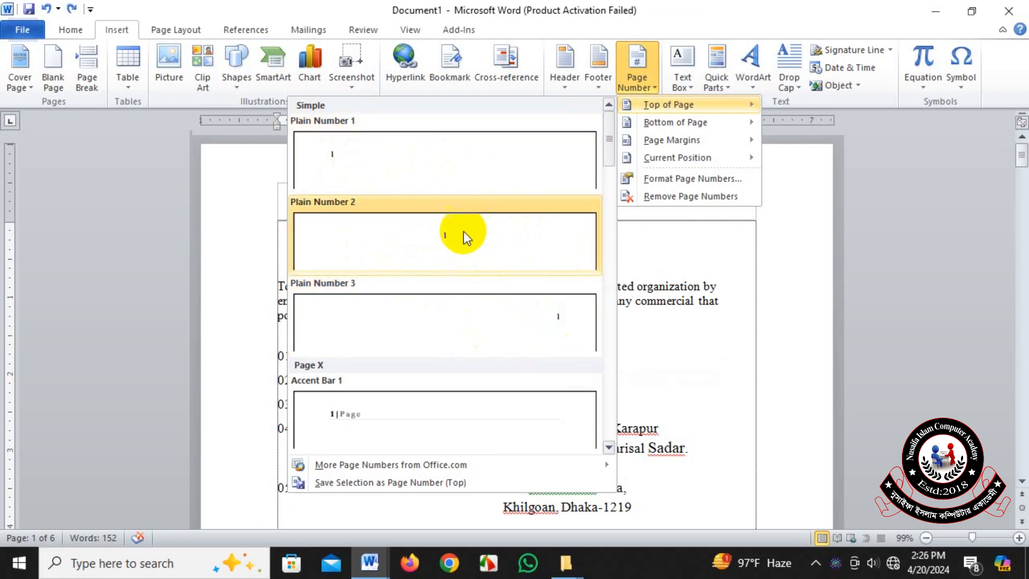
click(332, 157)
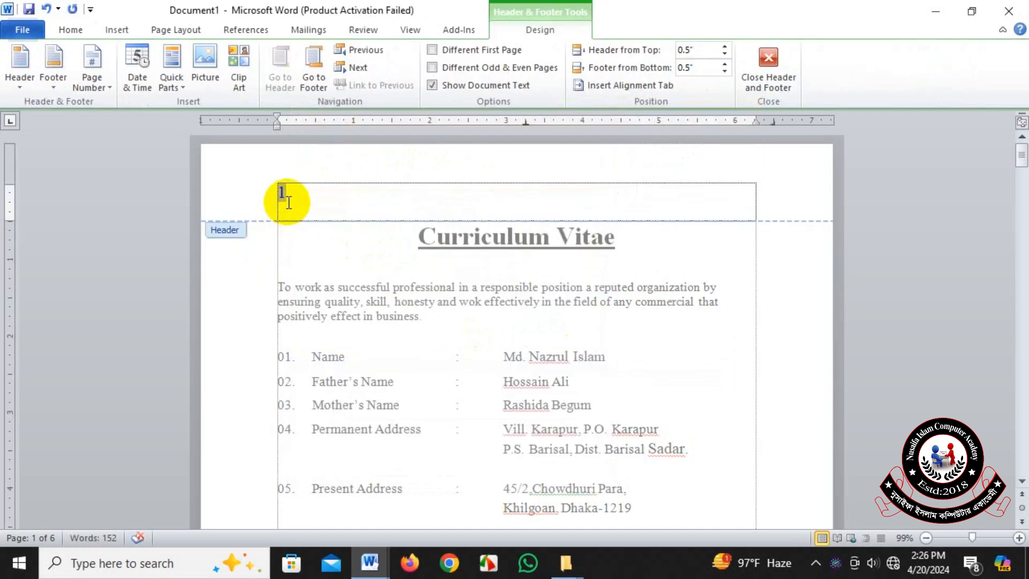
click(780, 78)
scroll(368, 343, down, 10)
scroll(374, 388, down, 15)
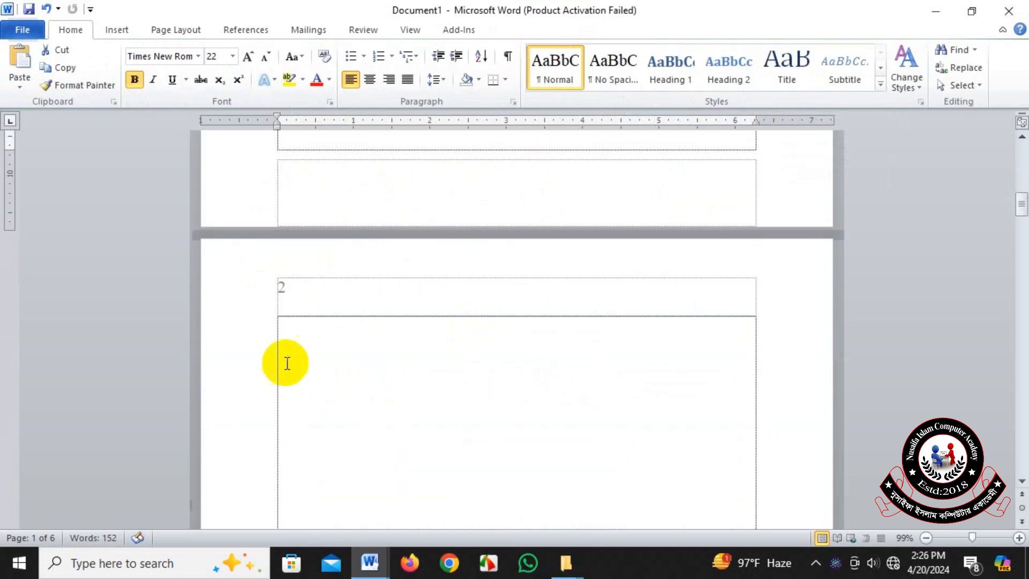
Change the page numbers at the top of the pages to the centred Plain Number 2 style.
scroll(334, 384, down, 15)
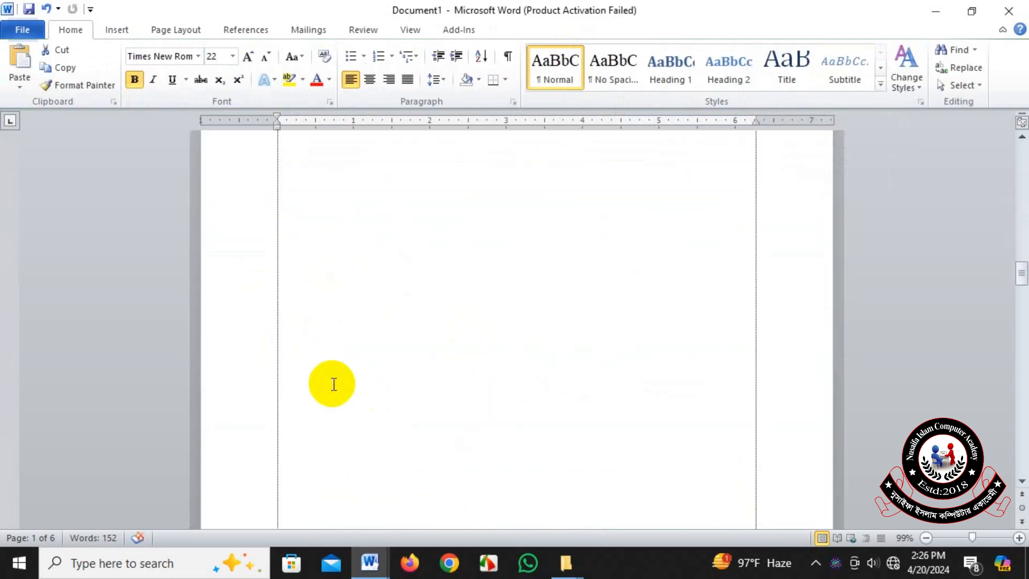
scroll(335, 385, down, 12)
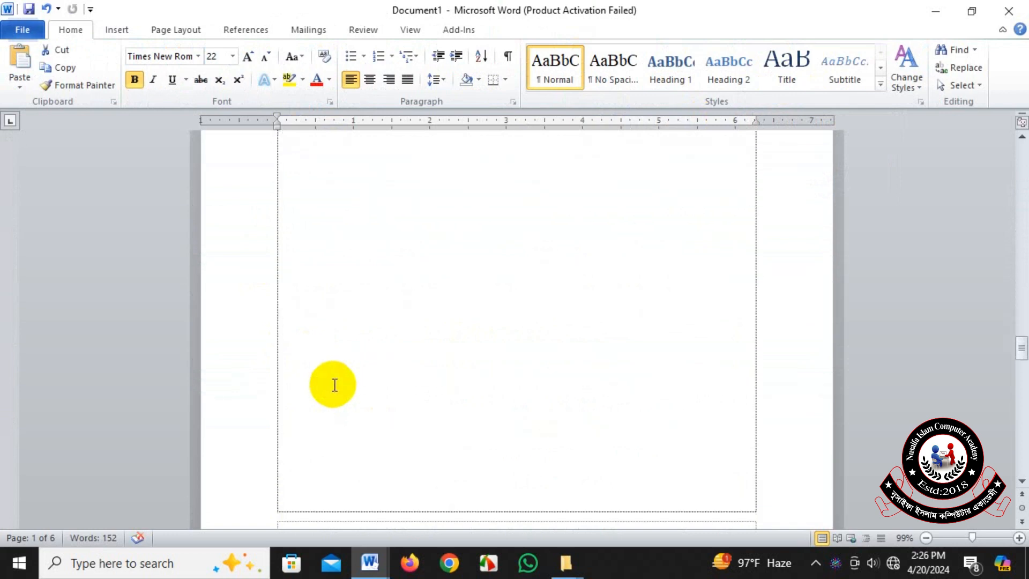
scroll(336, 381, up, 18)
scroll(336, 379, up, 12)
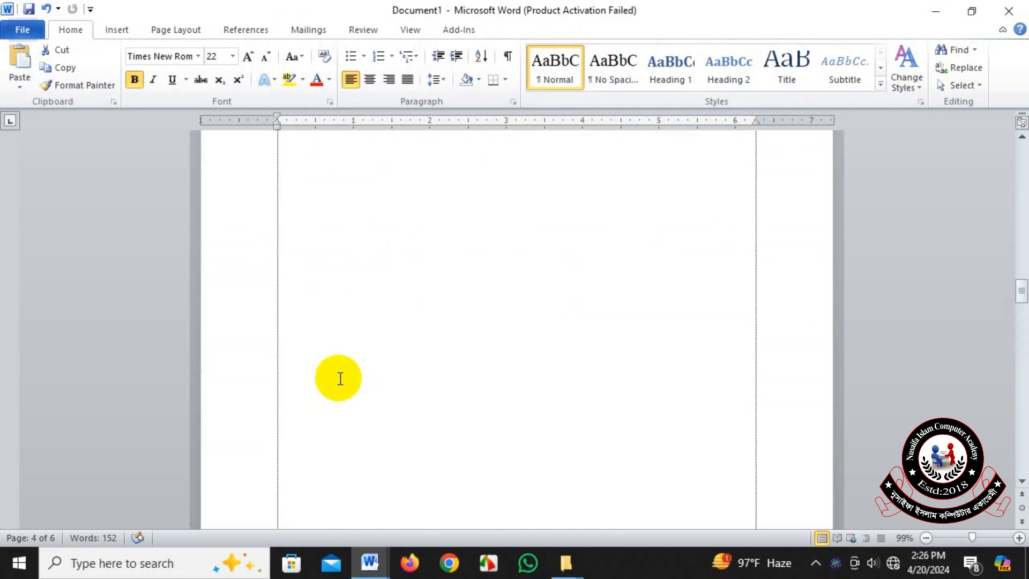
scroll(293, 329, up, 15)
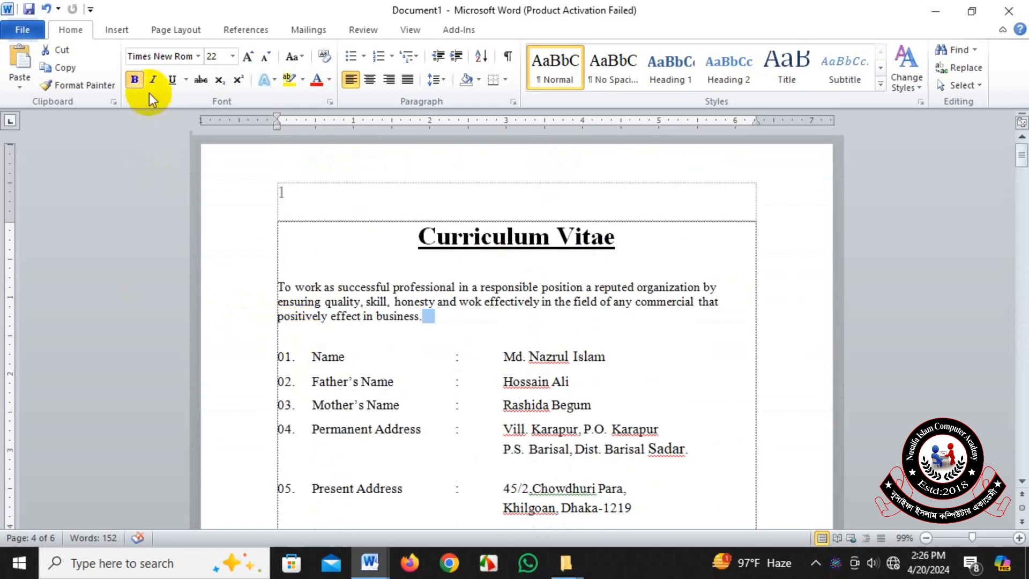
click(119, 31)
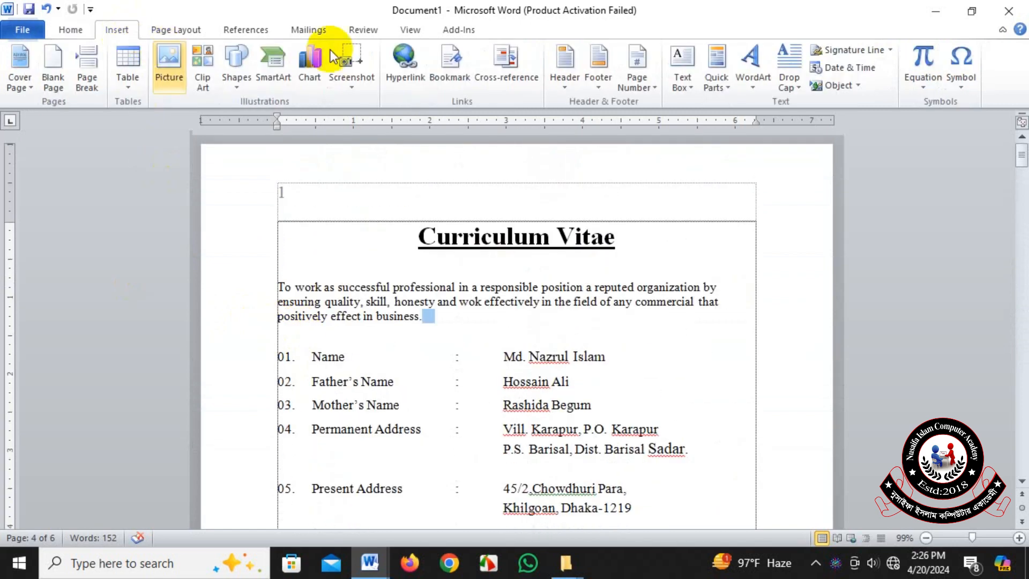
click(658, 89)
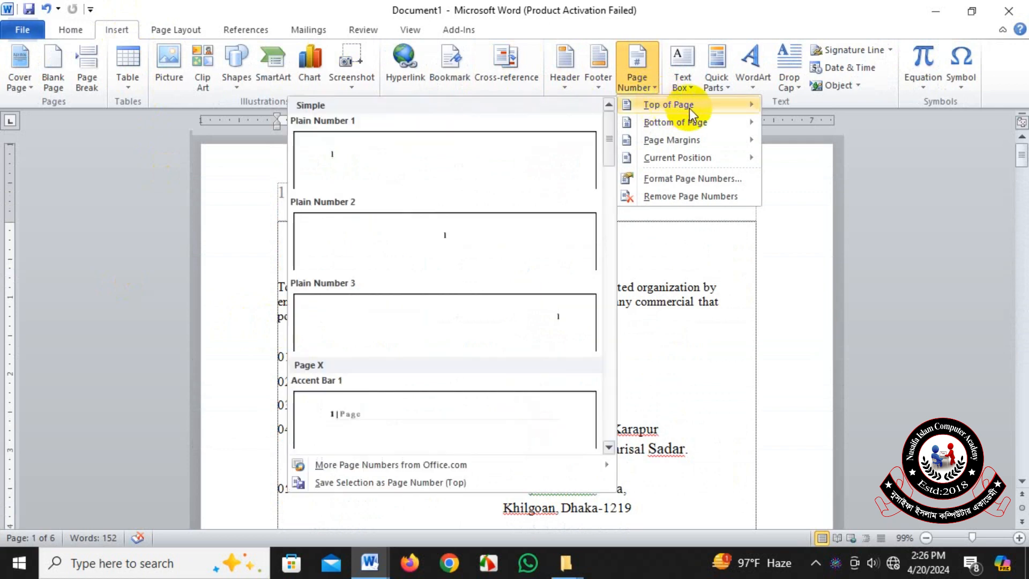
click(465, 237)
scroll(574, 343, down, 3)
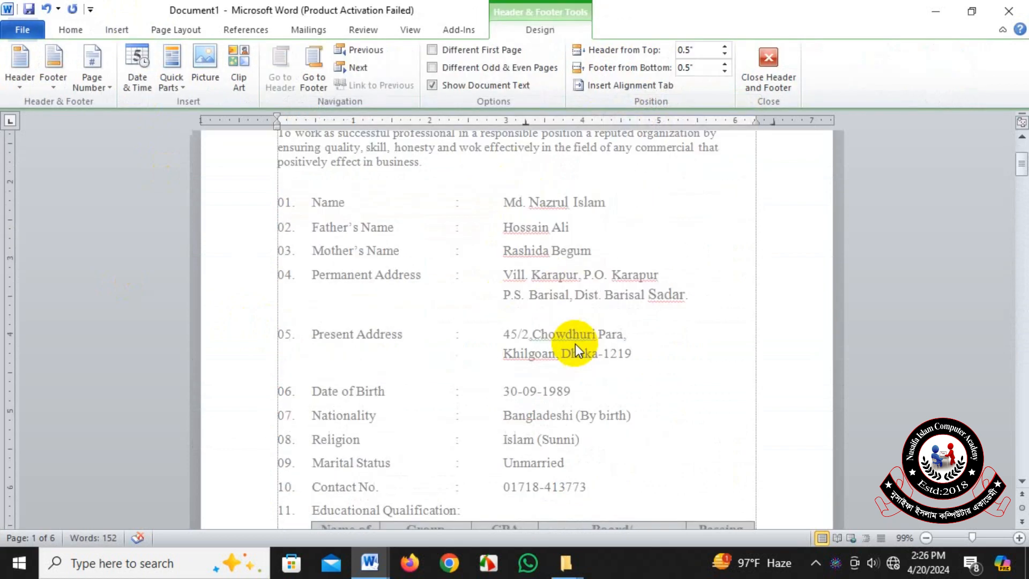
scroll(575, 344, down, 12)
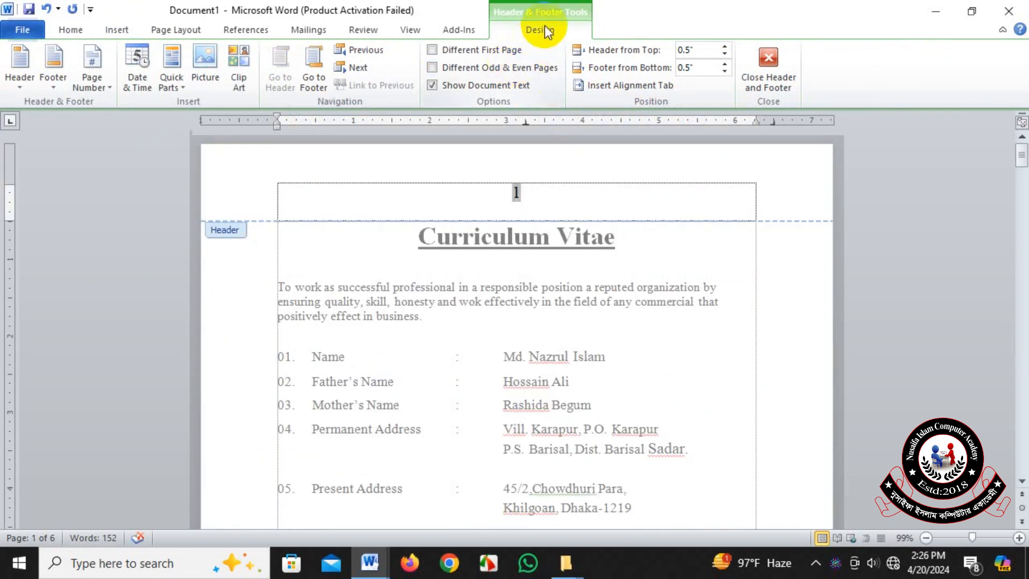
click(116, 30)
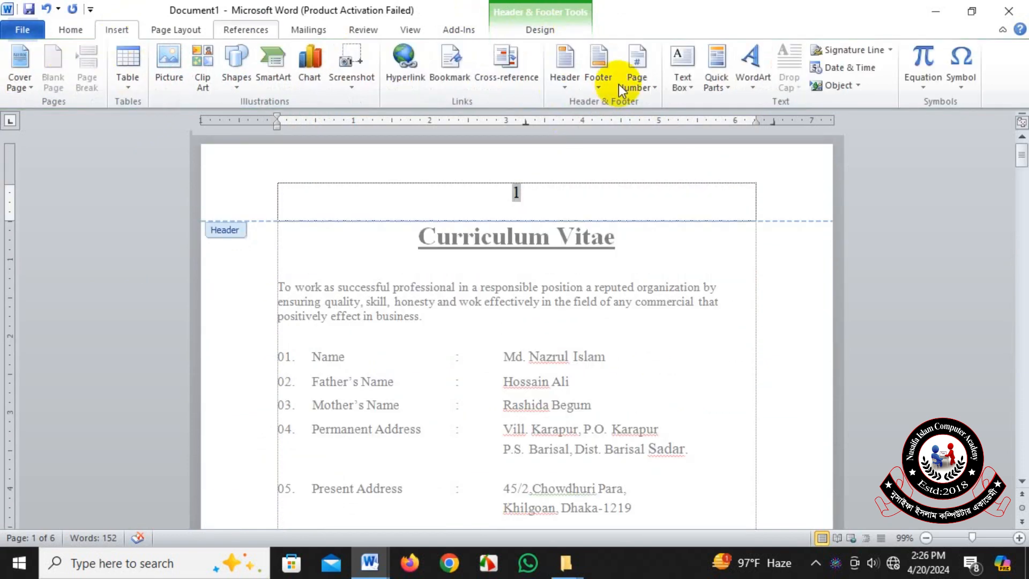
click(655, 91)
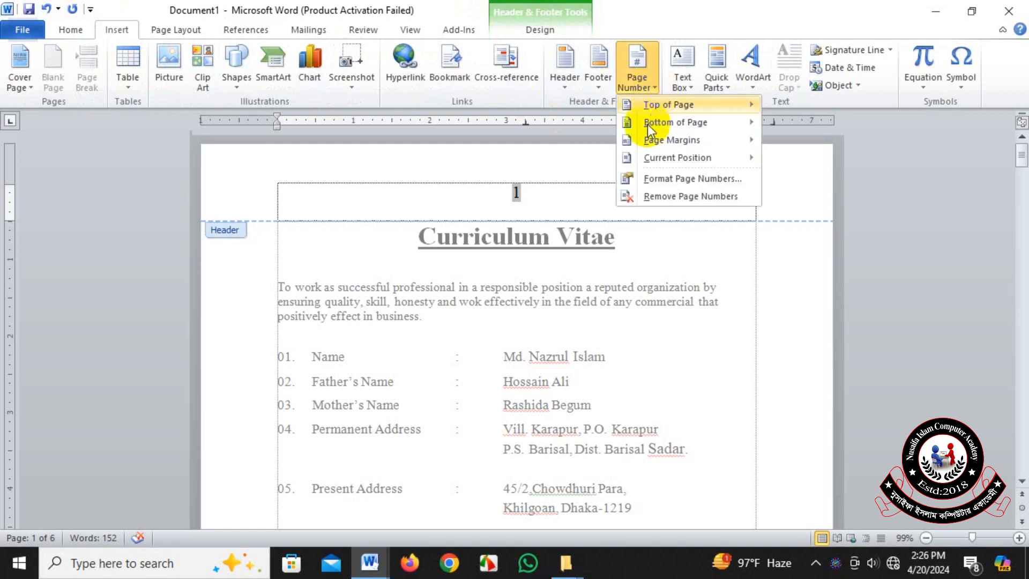
mouse_move(664, 123)
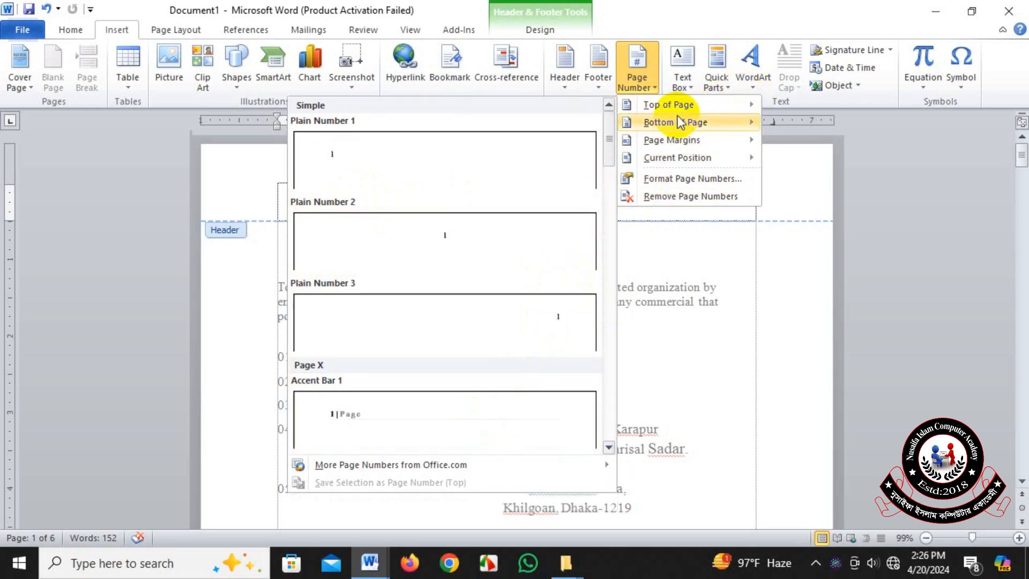
click(709, 384)
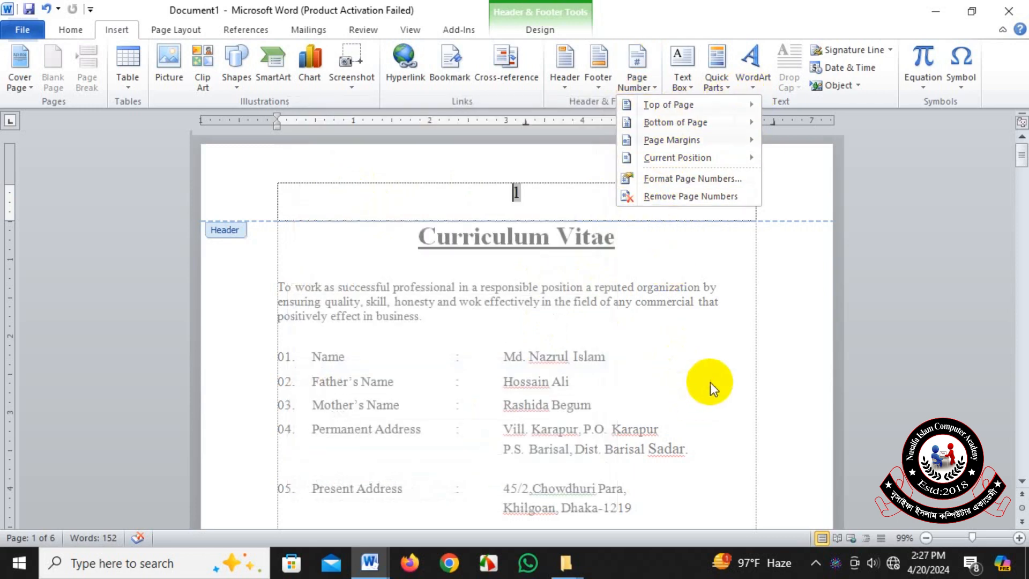
Leave header editing and remove the page numbers from the top of all pages of the CV document.
drag(446, 190, 552, 195)
click(552, 195)
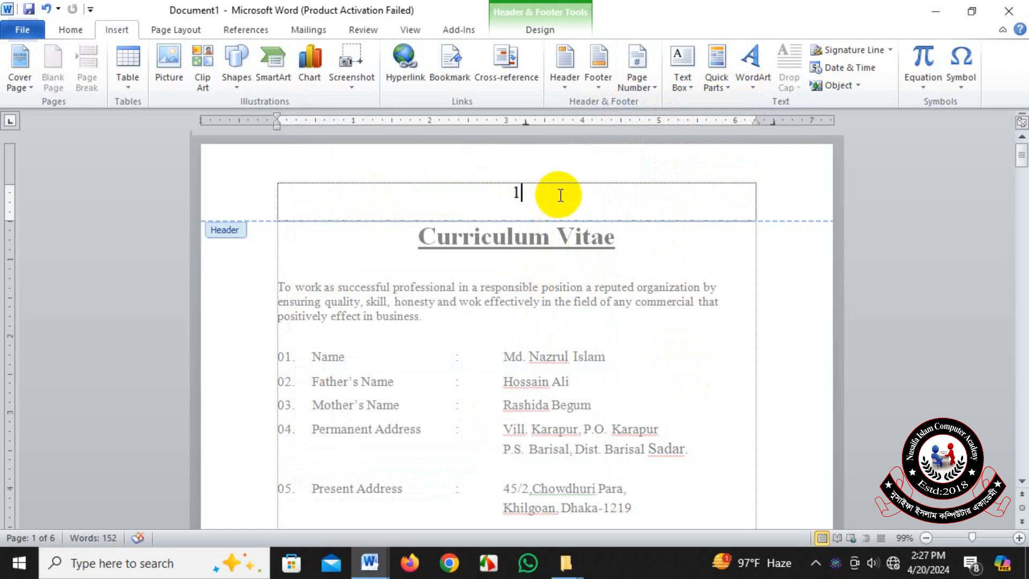
double_click(673, 346)
click(649, 88)
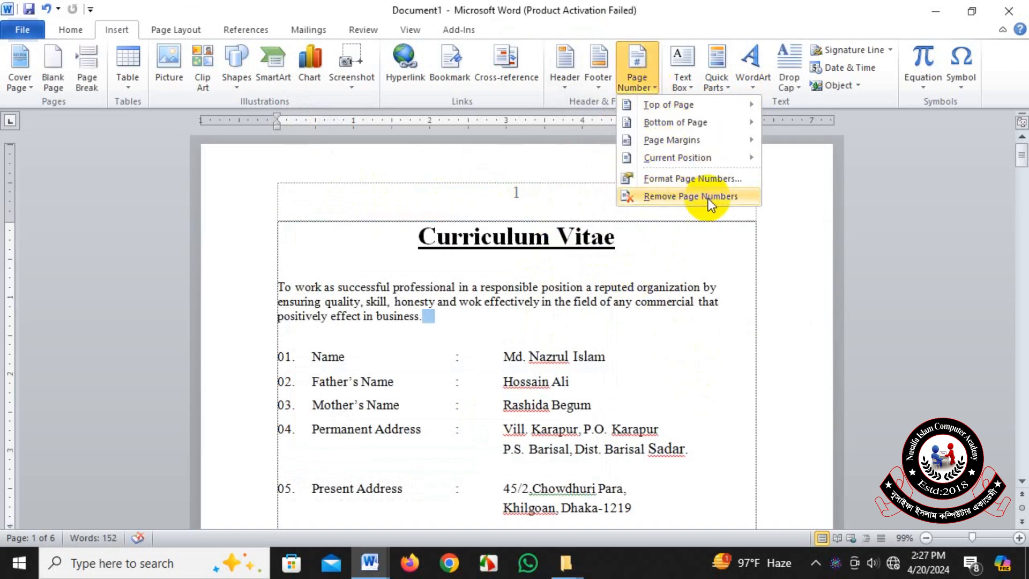
click(691, 197)
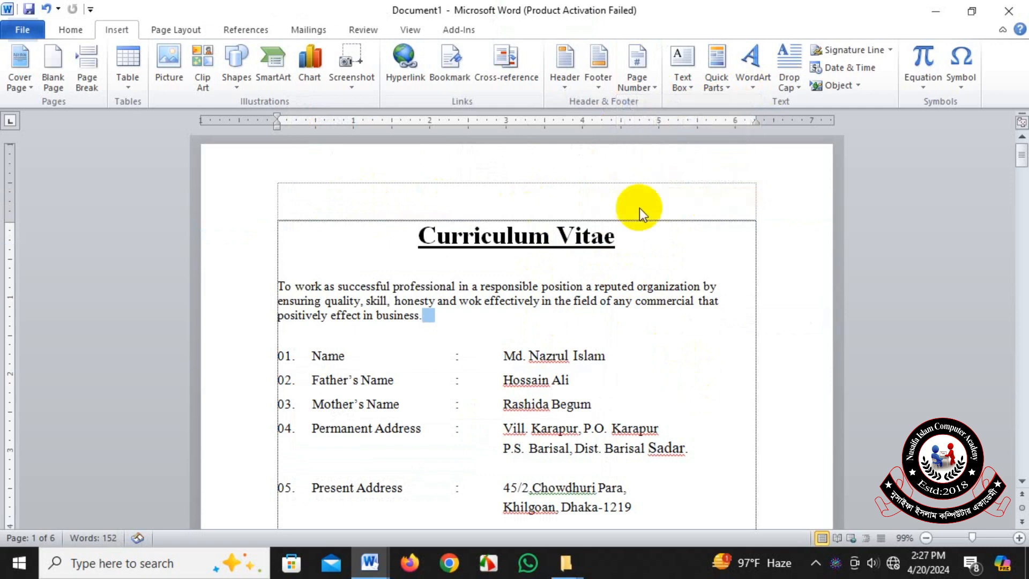
Insert Plain Number 3 page numbers at the bottom of the pages and close footer editing.
click(641, 85)
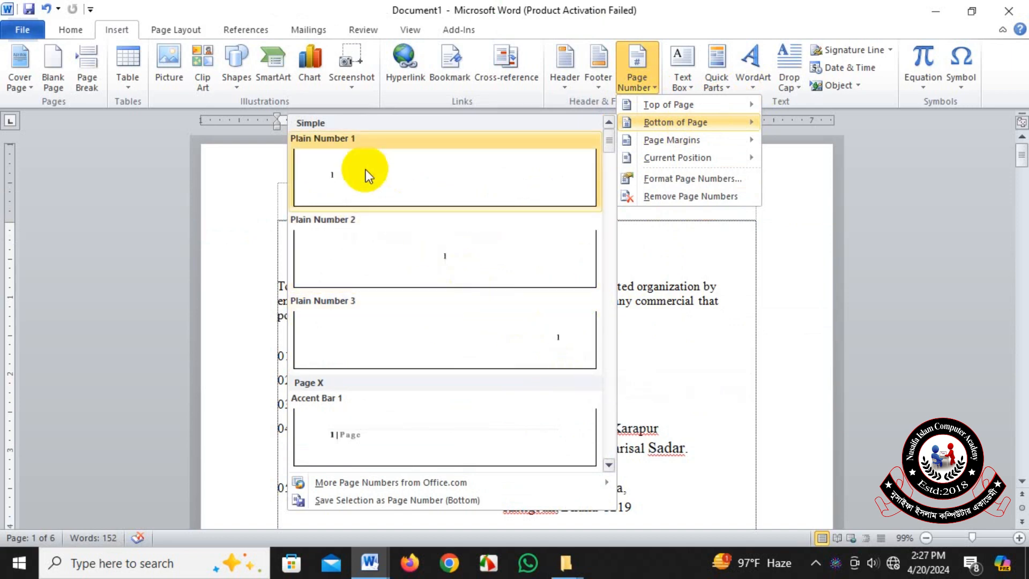
click(551, 343)
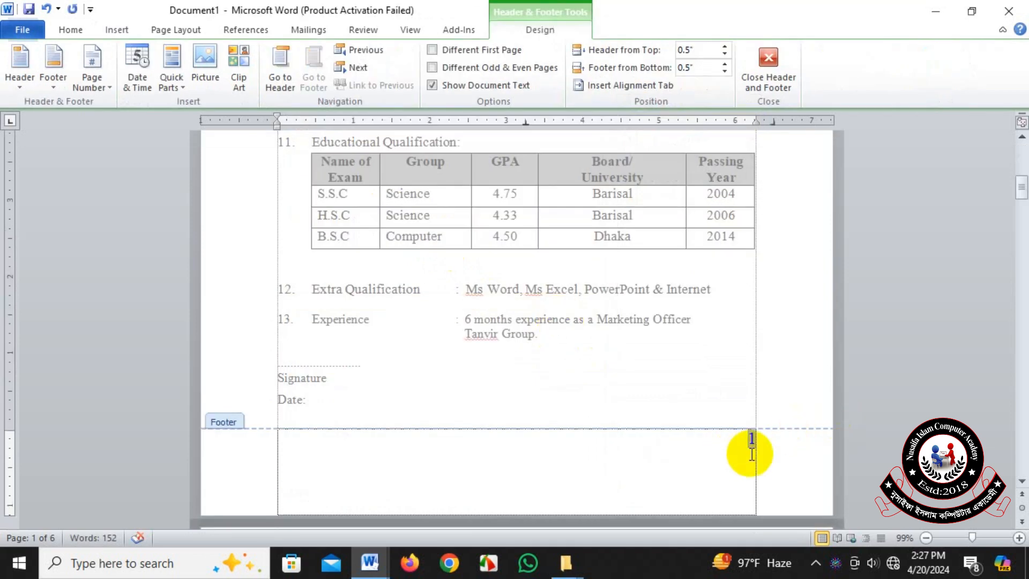
scroll(760, 449, down, 15)
scroll(768, 443, down, 18)
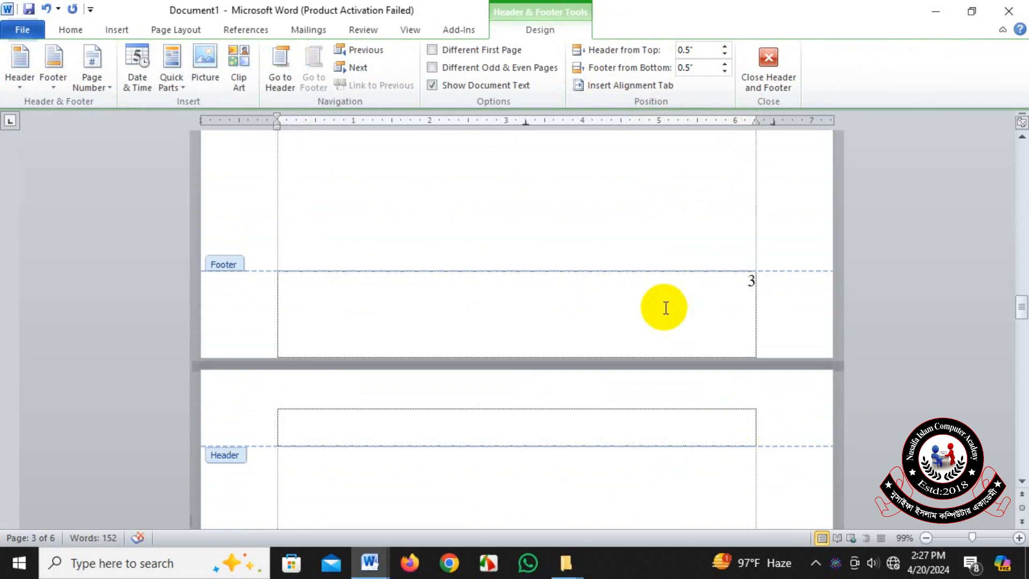
click(774, 82)
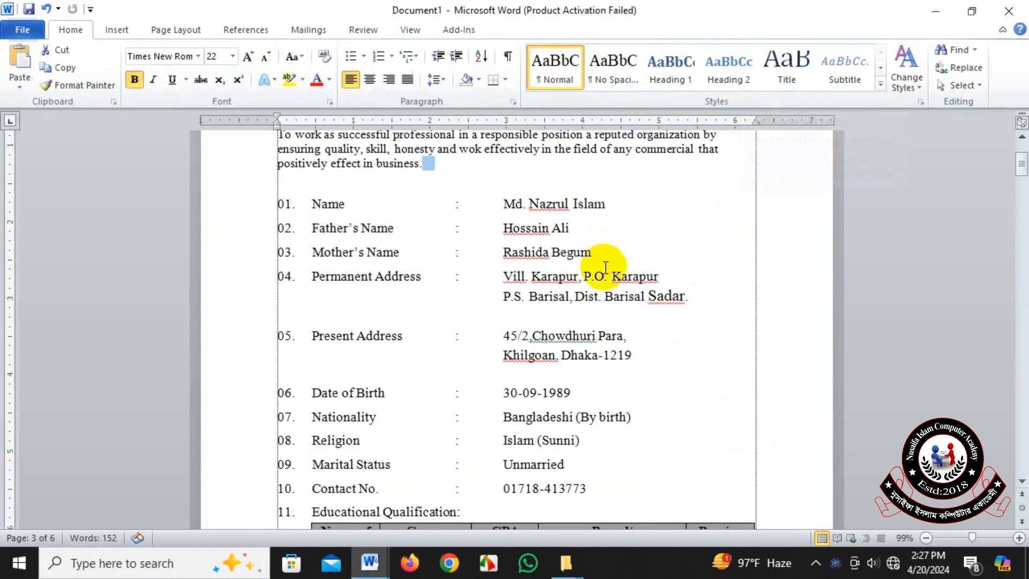
scroll(632, 310, down, 15)
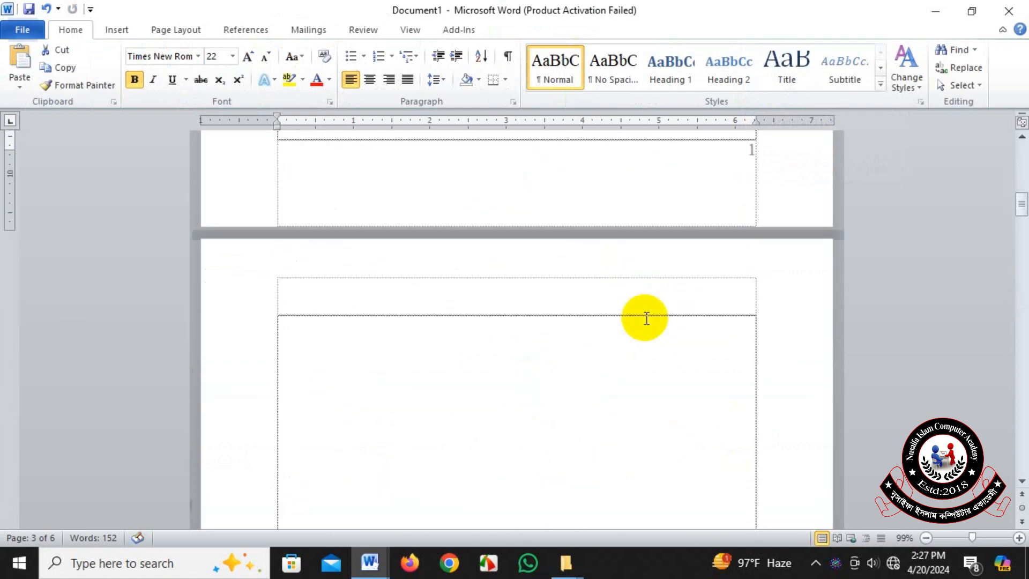
scroll(645, 317, up, 3)
scroll(643, 317, up, 10)
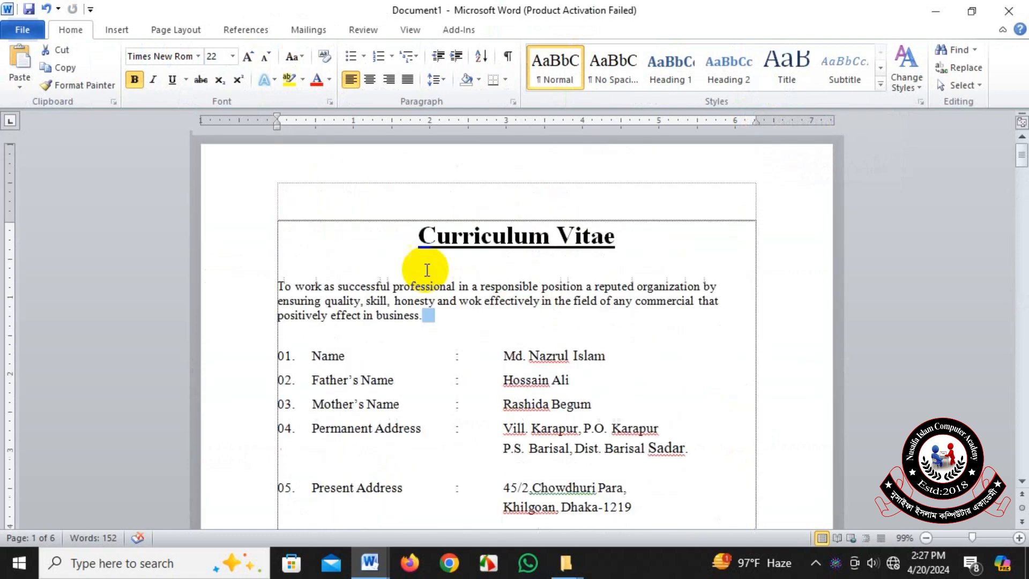
Remove the page numbers from the bottom of all pages.
click(132, 30)
click(658, 89)
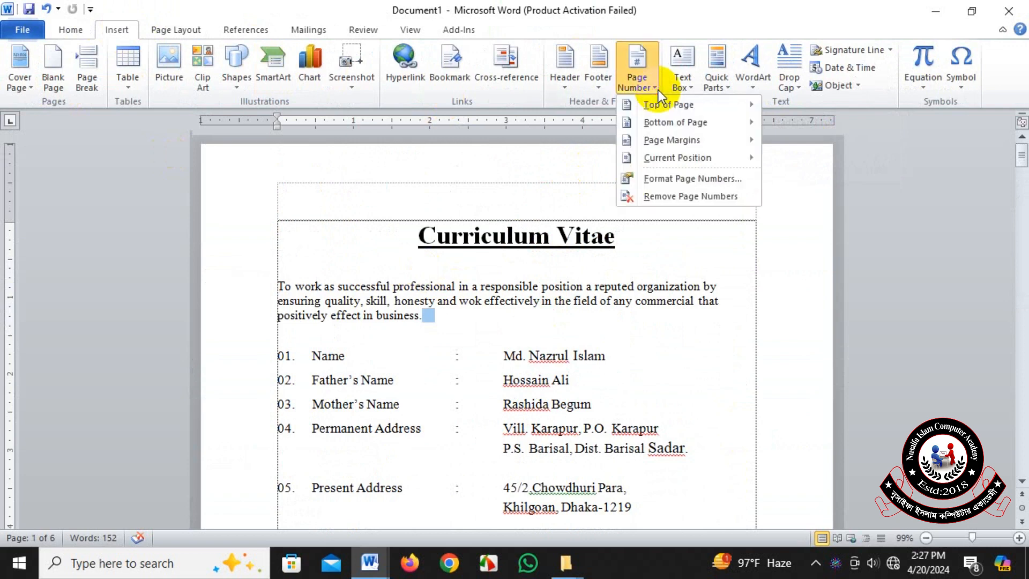
click(687, 197)
scroll(704, 316, down, 10)
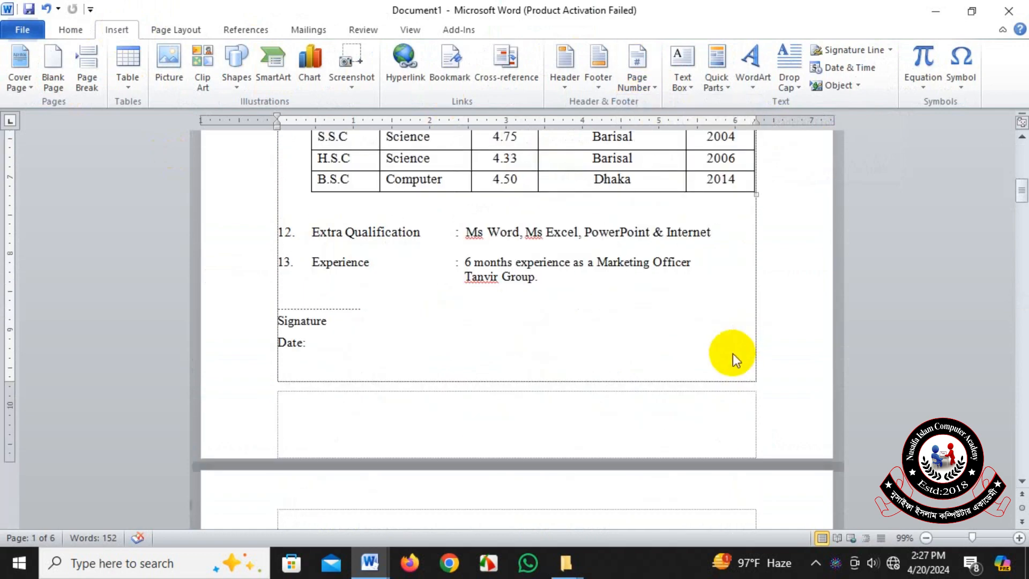
scroll(732, 352, down, 5)
scroll(732, 353, up, 15)
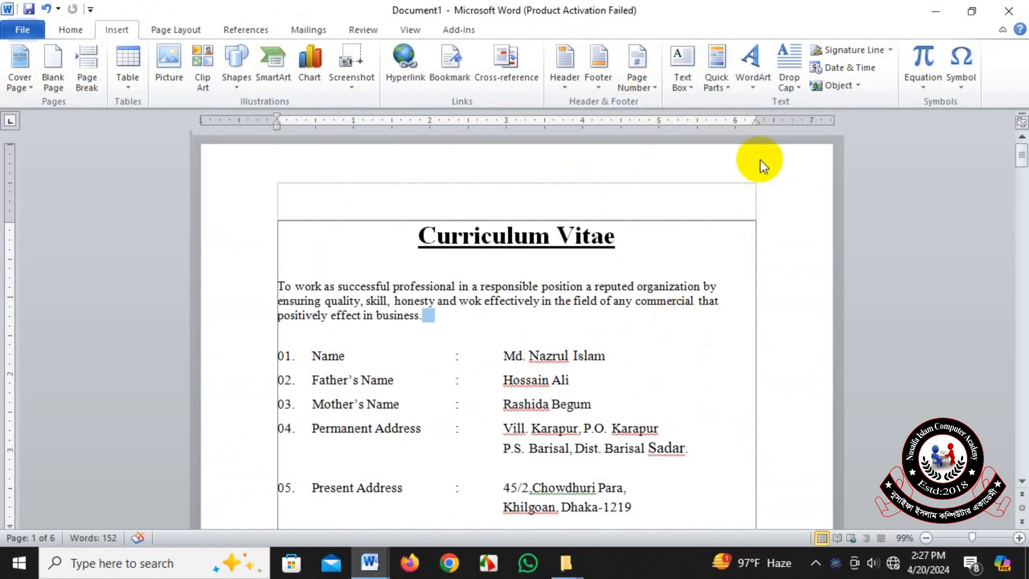
Open the gallery of page number designs for the page margins.
click(655, 85)
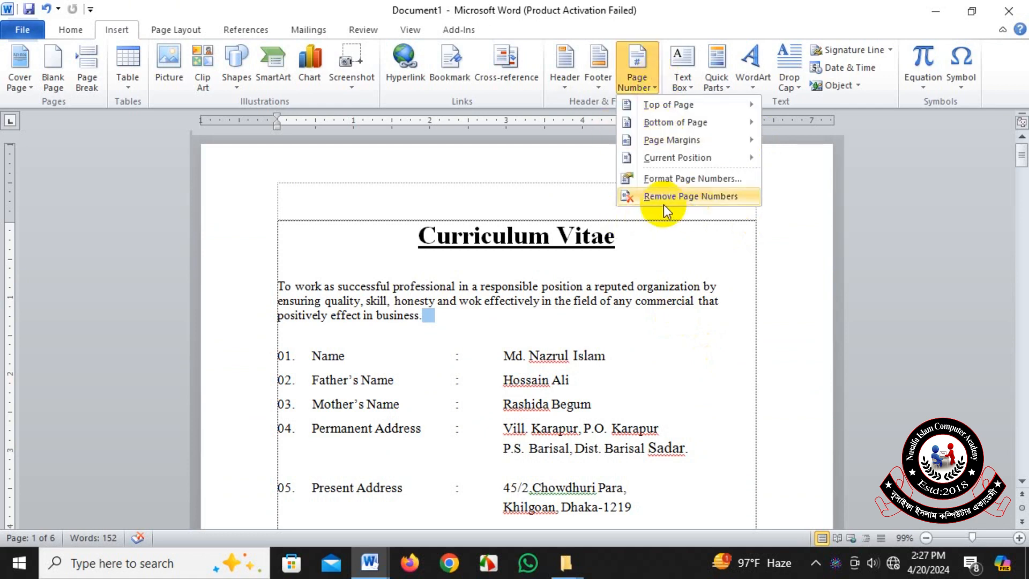
mouse_move(661, 145)
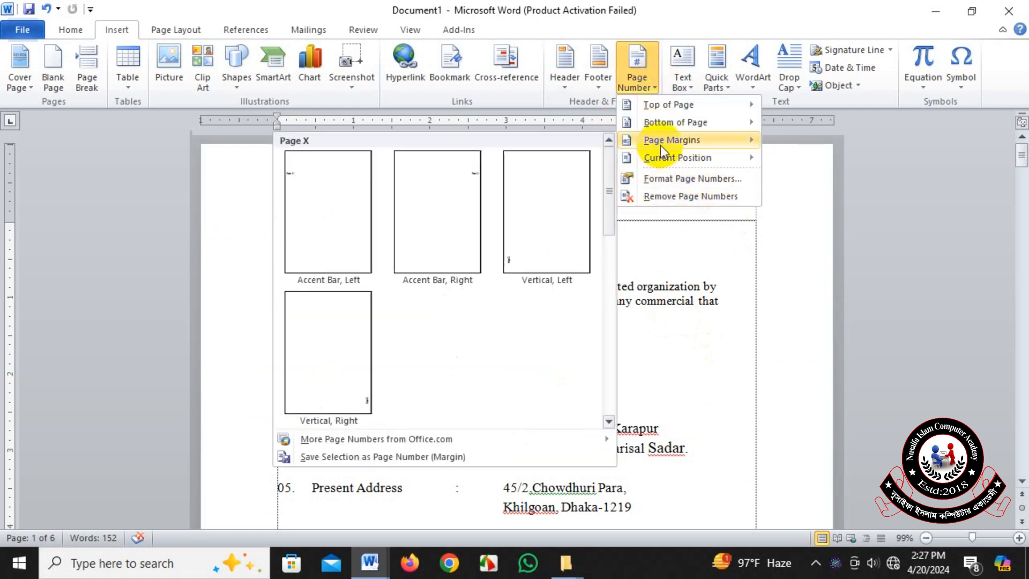